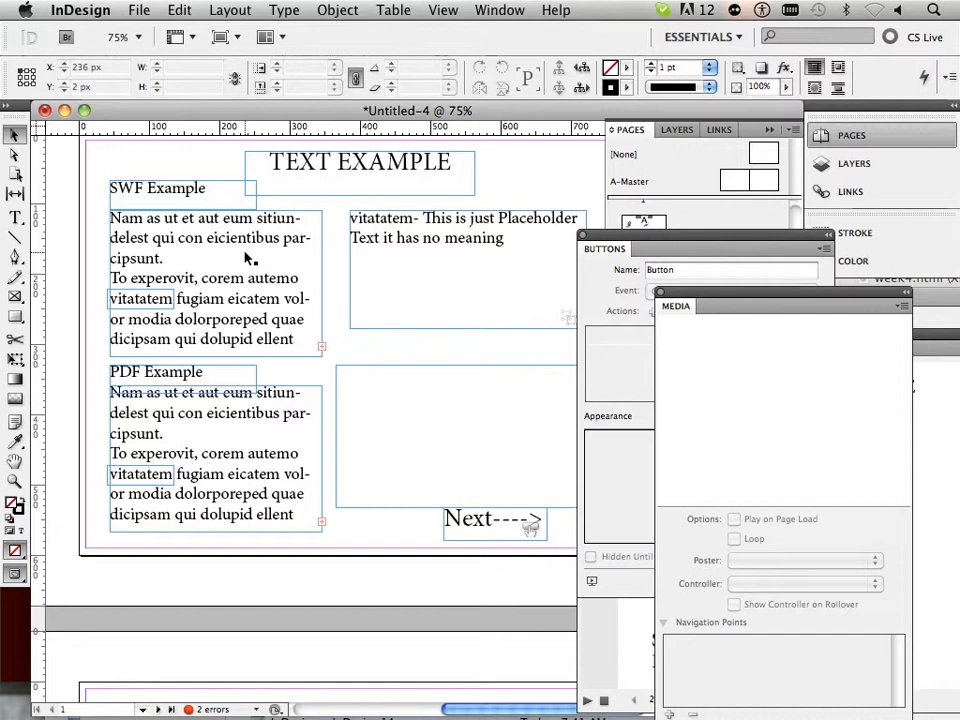
# - On the PHOTO EXAMPLE page, move the large picture to about X 406 px, Y 430 px, clear of the other pictures
pyautogui.scroll(-3, 247, 258)
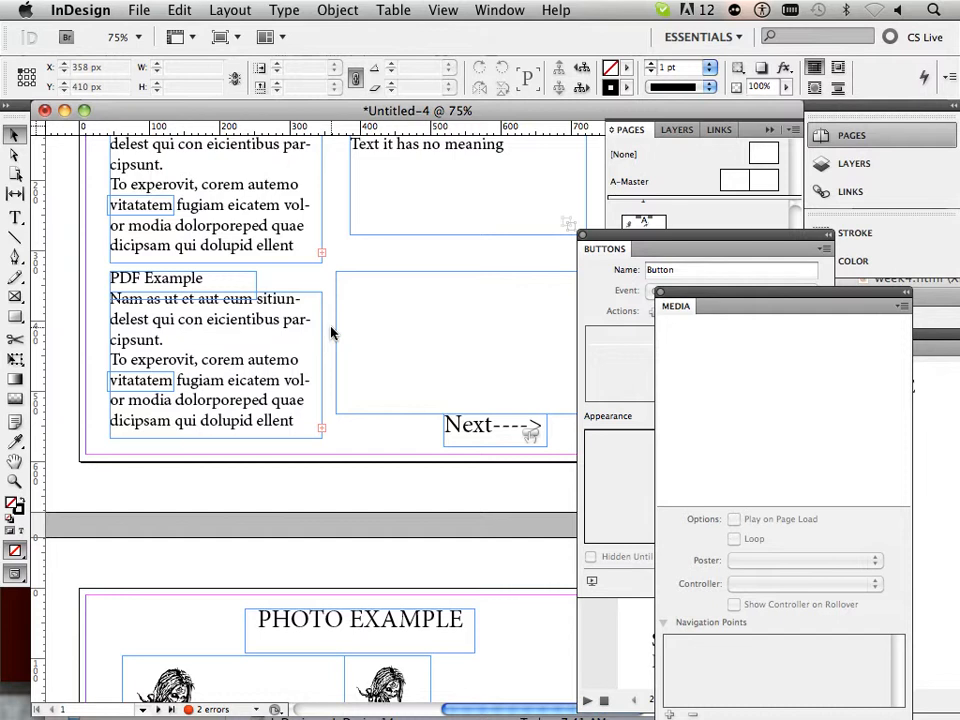
pyautogui.scroll(2, 330, 330)
pyautogui.scroll(-6, 326, 330)
pyautogui.scroll(-5, 326, 328)
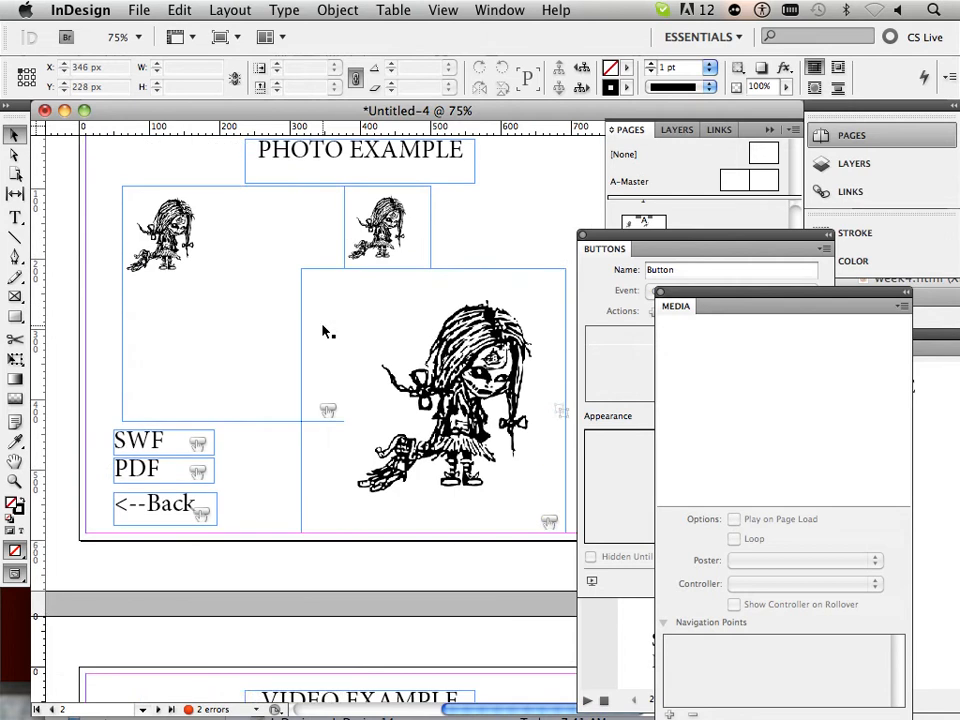
pyautogui.scroll(2, 280, 280)
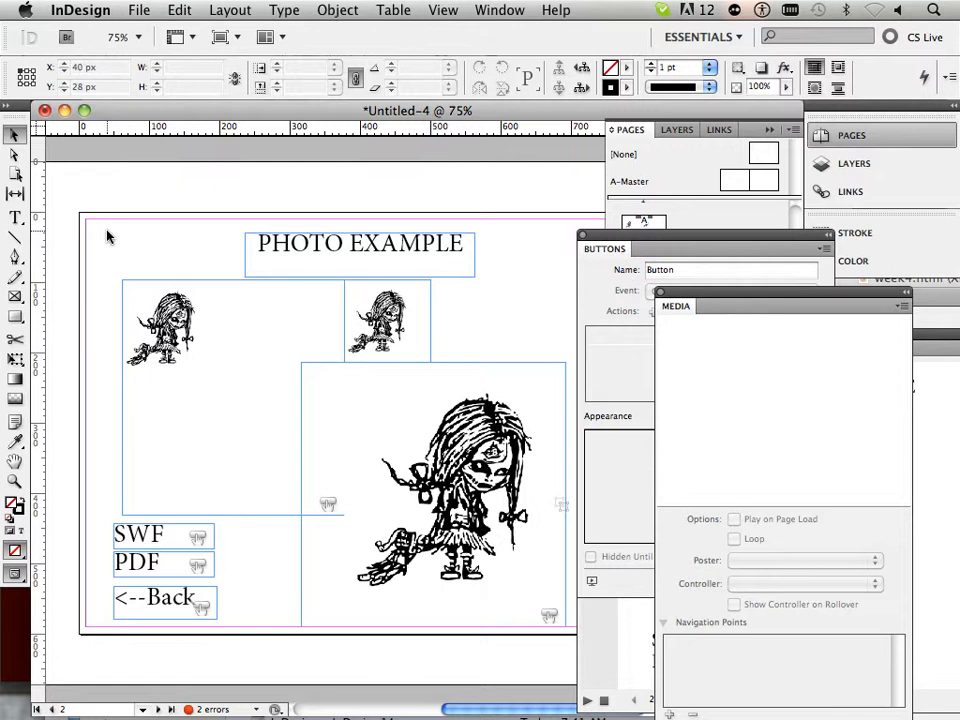
pyautogui.click(225, 302)
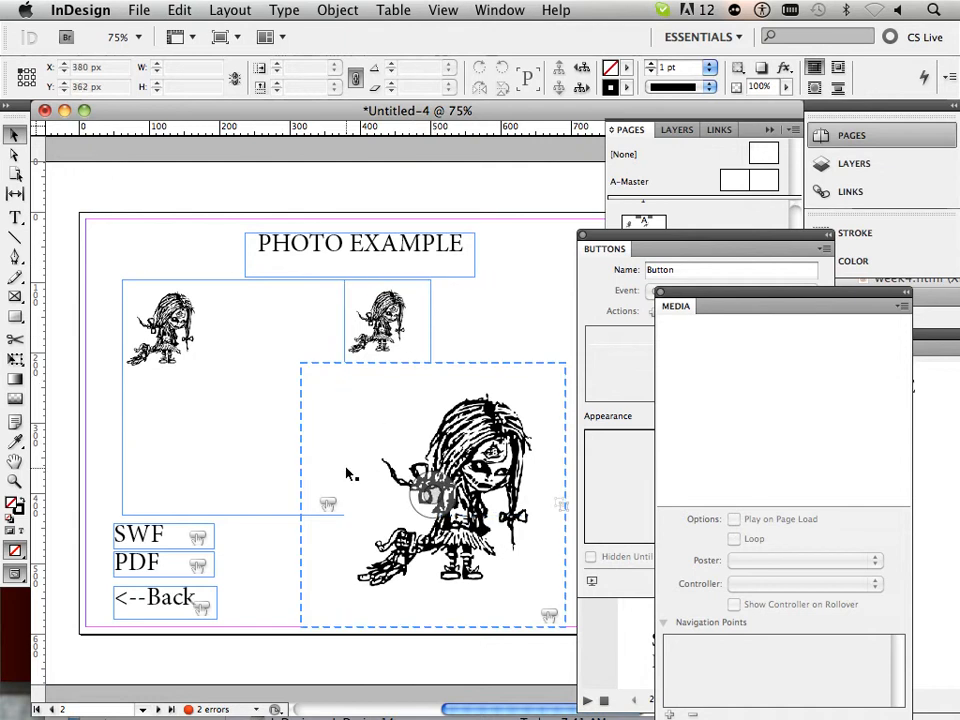
pyautogui.moveTo(347, 473); pyautogui.dragTo(424, 605)
pyautogui.click(288, 429)
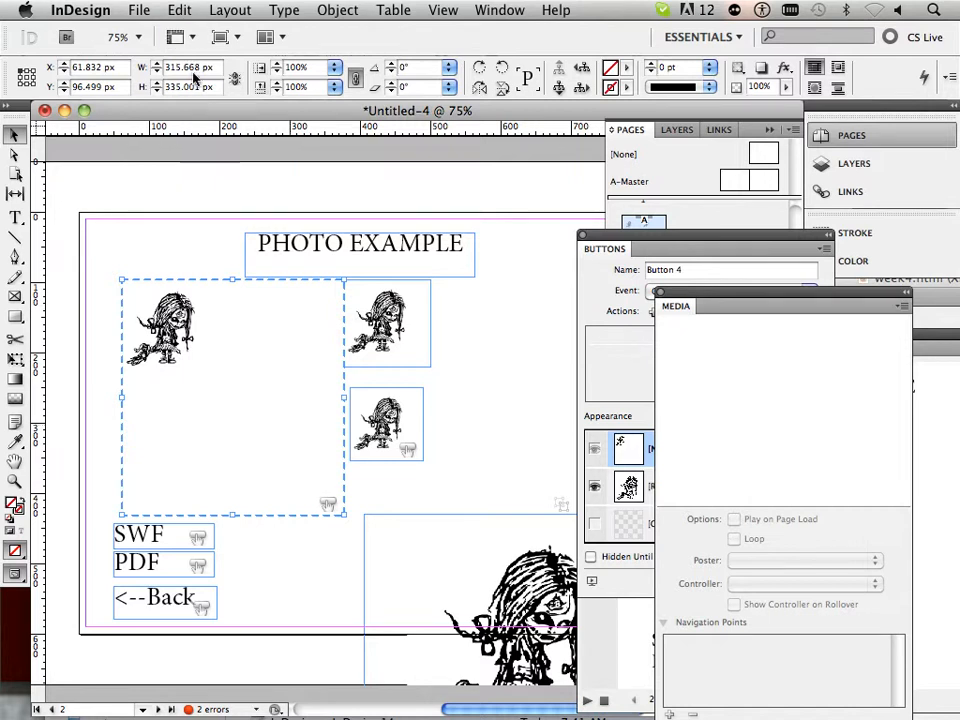
# - Save the document under the new name site.indd in the website folder
pyautogui.click(145, 12)
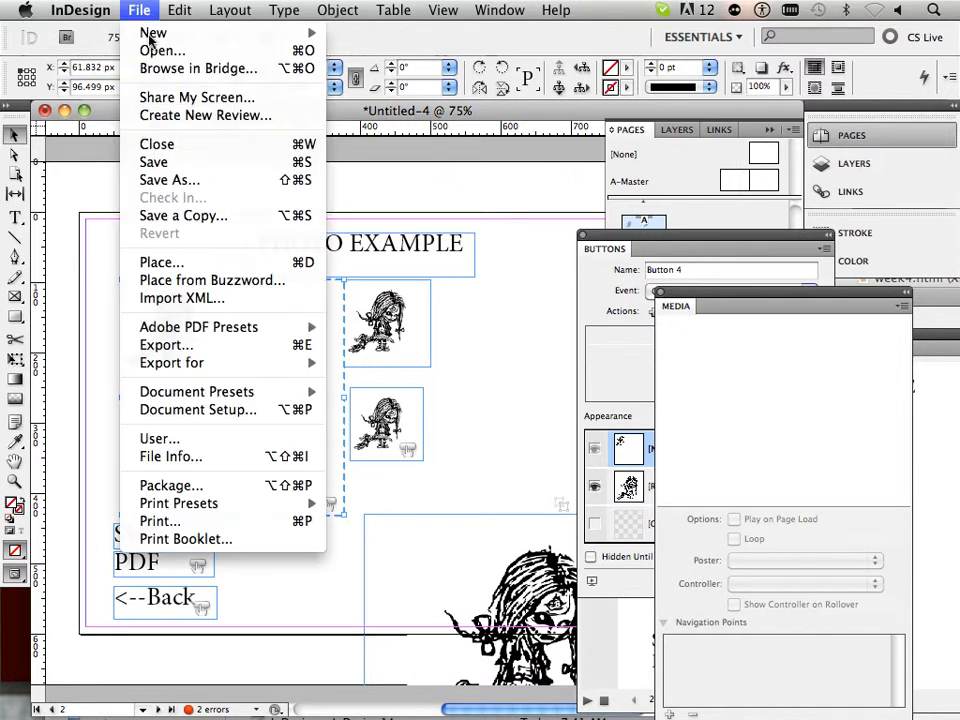
pyautogui.click(191, 179)
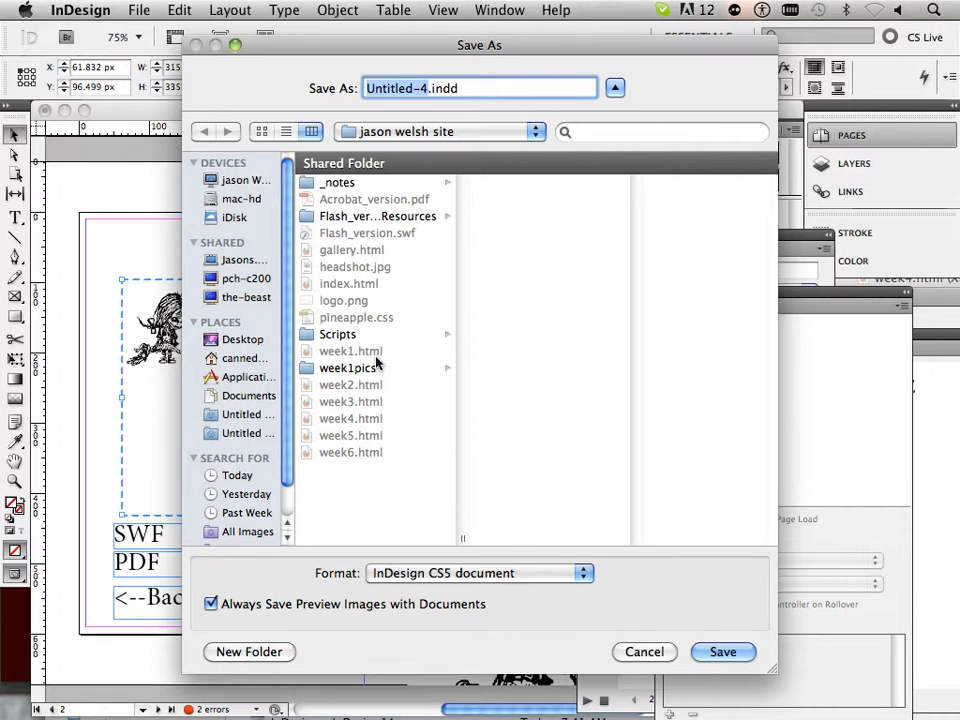
pyautogui.write('site')
pyautogui.press('Return')
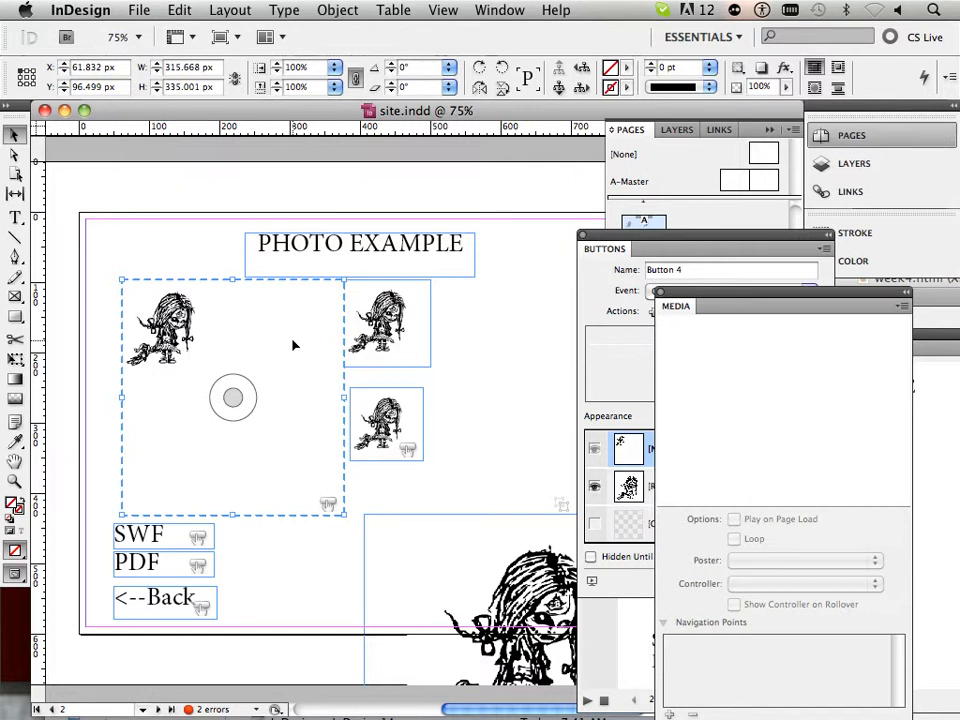
# - Delete the large-framed picture button on the page's left side and the large multi-state frame beside it
pyautogui.press('Delete')
pyautogui.click(381, 375)
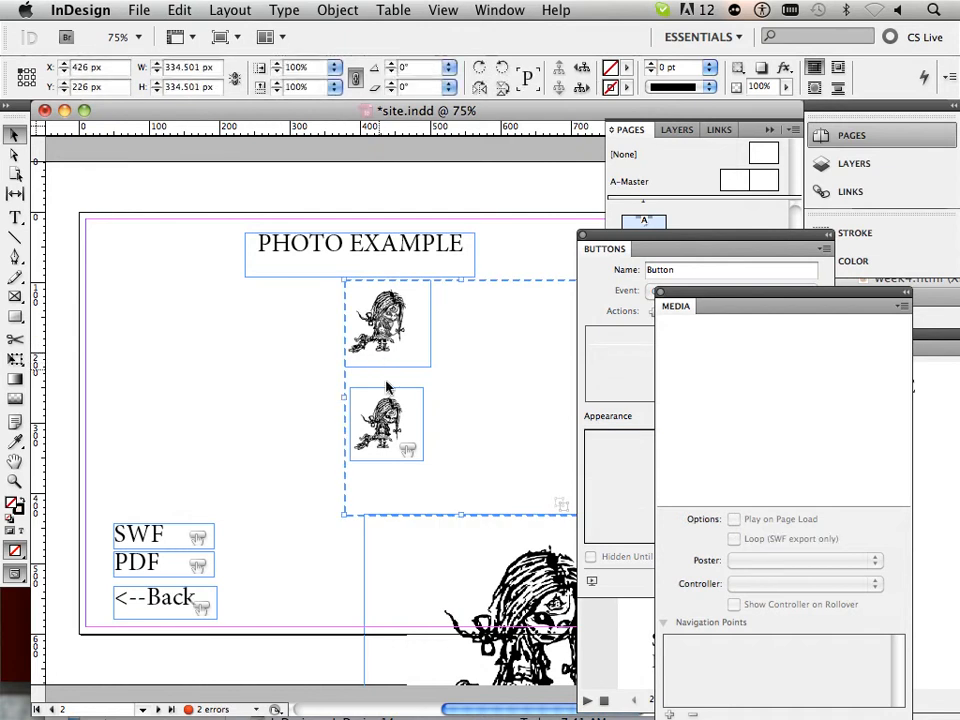
pyautogui.press('Delete')
# - Duplicate the small picture button to build a row of four adjoining thumbnails beneath the PHOTO EXAMPLE title
pyautogui.moveTo(401, 416); pyautogui.dragTo(516, 337)
pyautogui.scroll(-2, 405, 351)
pyautogui.scroll(-3, 406, 350)
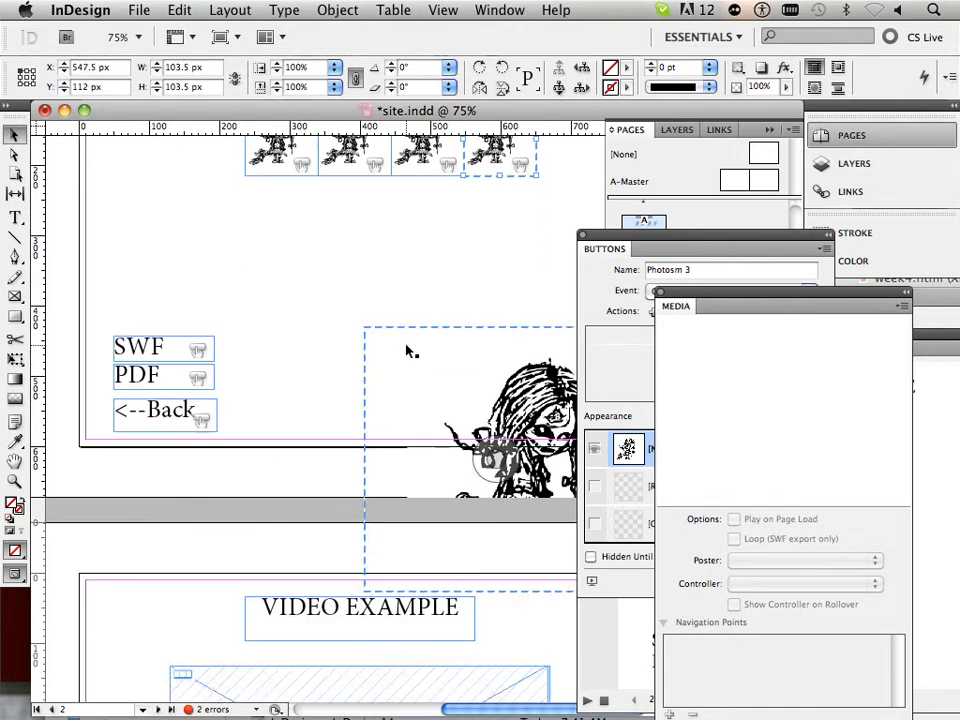
# - Delete the PHOTO EXAMPLE title and move the row of four thumbnails to X 10 px, Y 10 px
pyautogui.scroll(3, 407, 349)
pyautogui.click(382, 215)
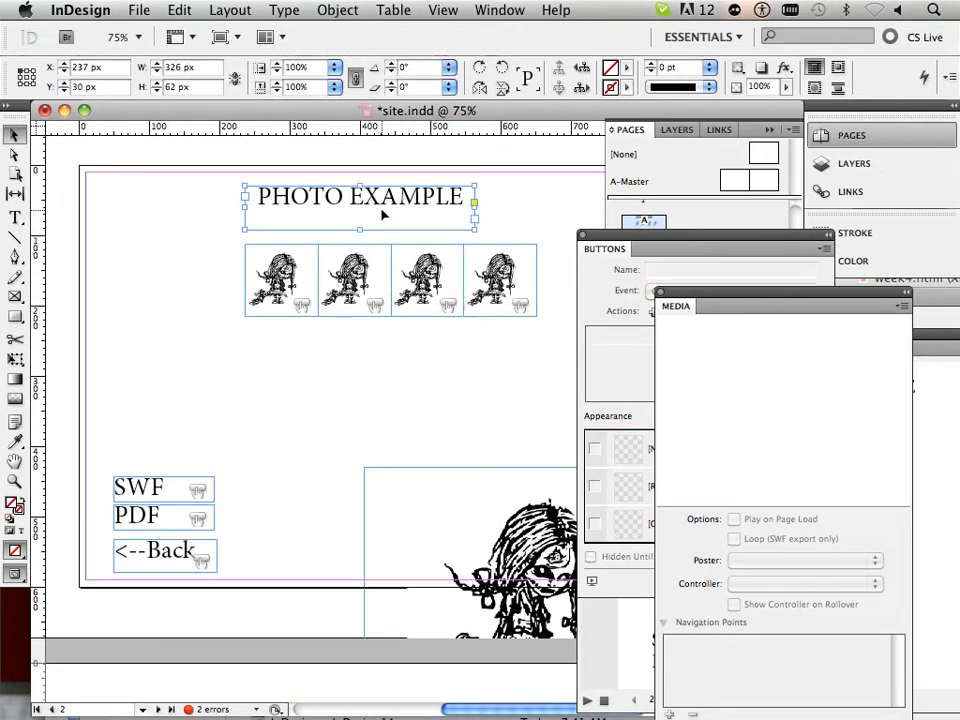
pyautogui.press('Delete')
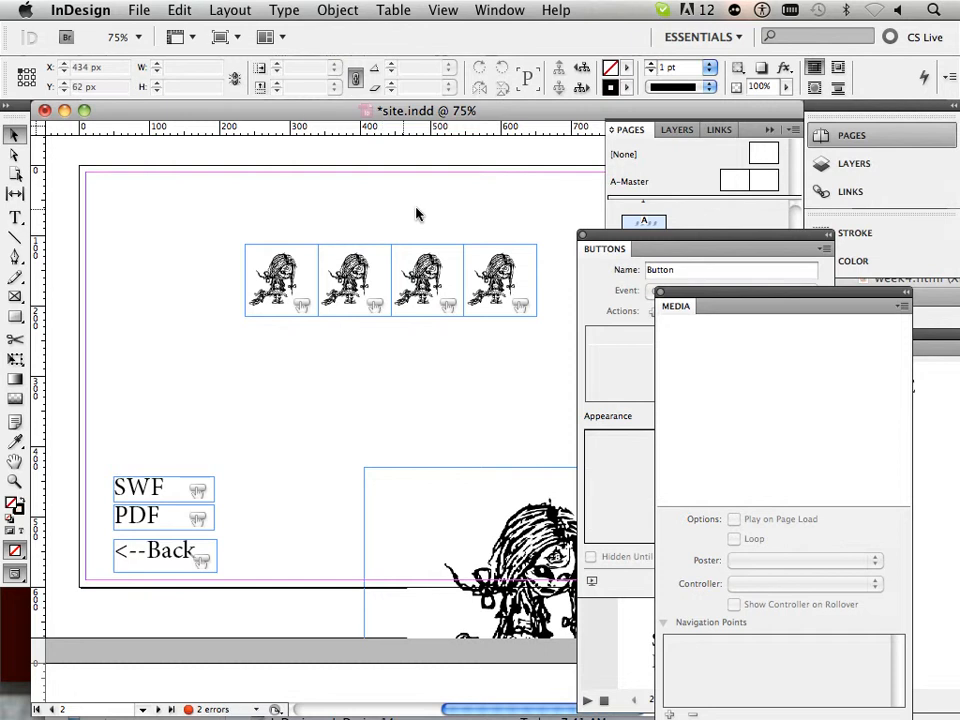
pyautogui.moveTo(222, 214); pyautogui.dragTo(335, 228)
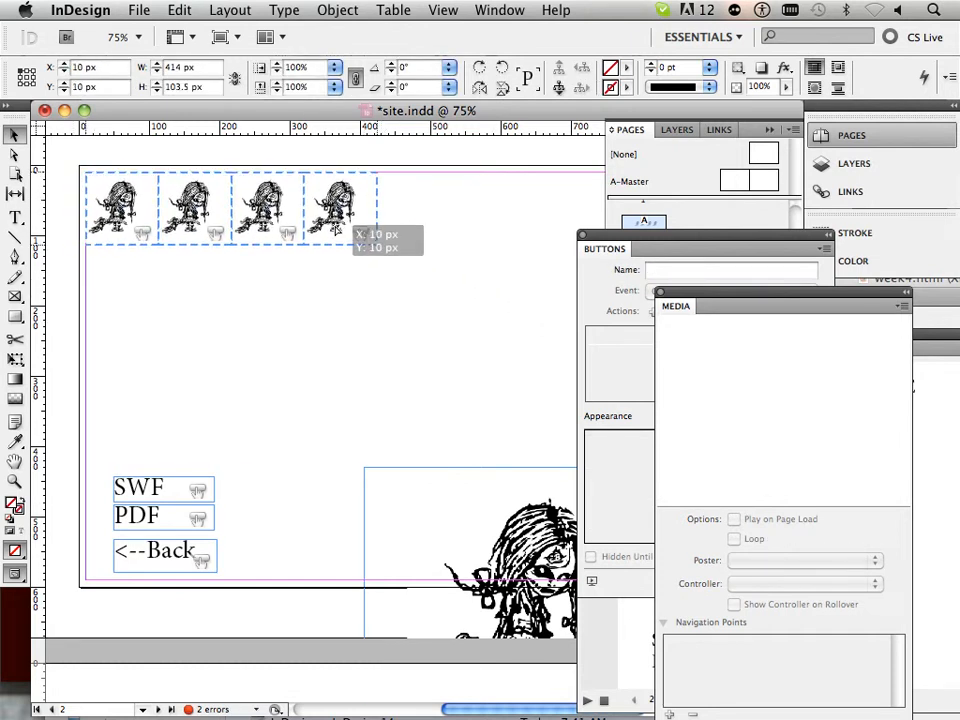
# - Duplicate the last thumbnail to extend the first row to seven and add three more in a second row
pyautogui.click(343, 215)
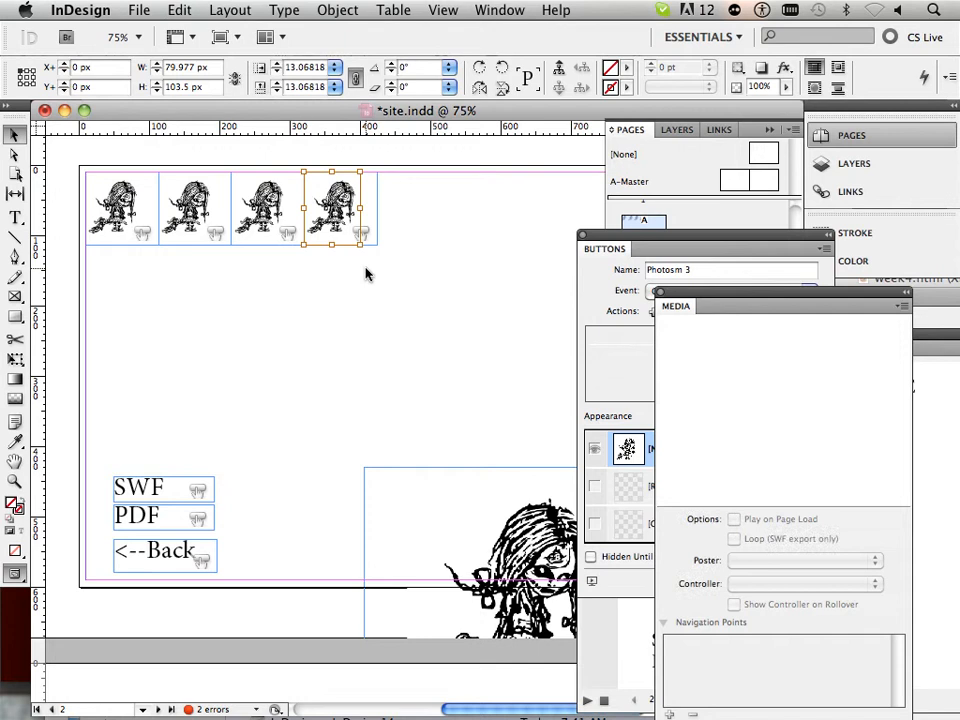
pyautogui.click(377, 243)
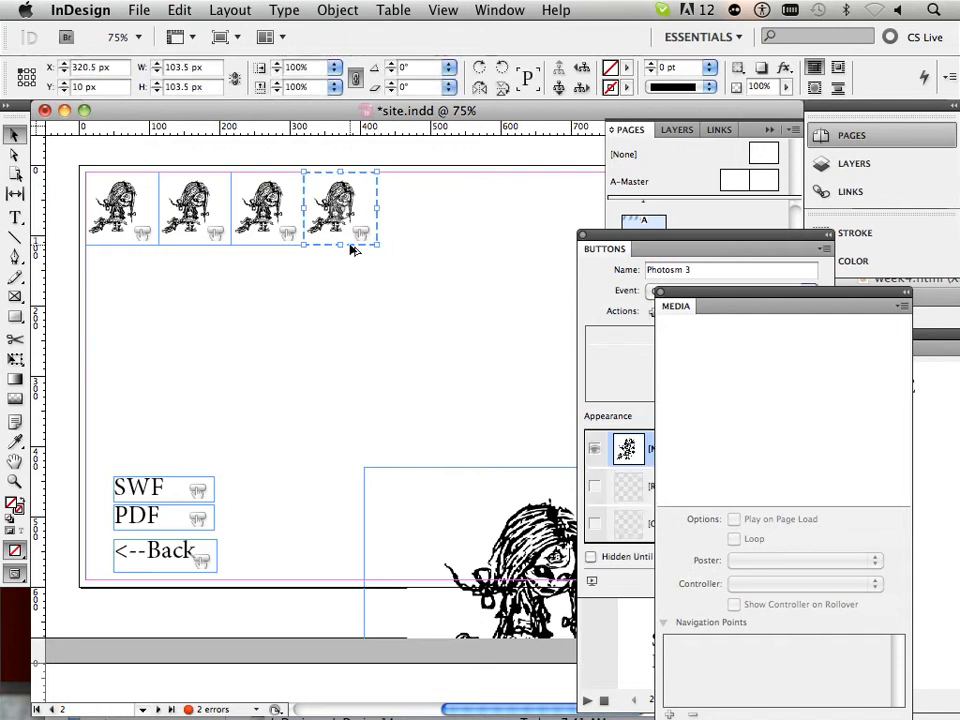
pyautogui.moveTo(352, 250); pyautogui.dragTo(574, 251)
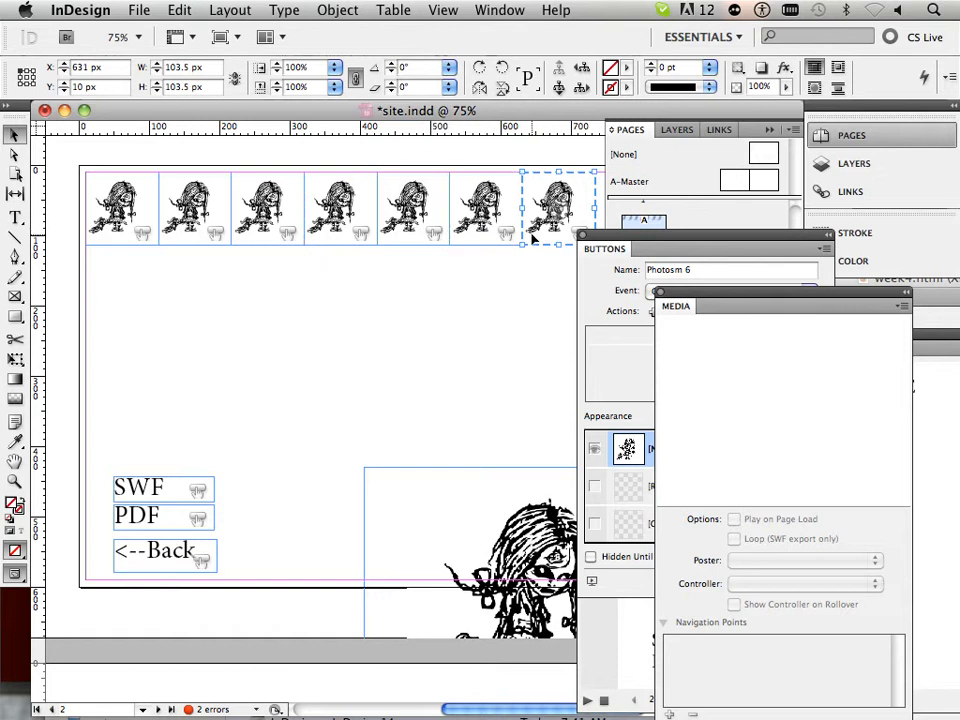
pyautogui.moveTo(533, 238); pyautogui.dragTo(254, 311)
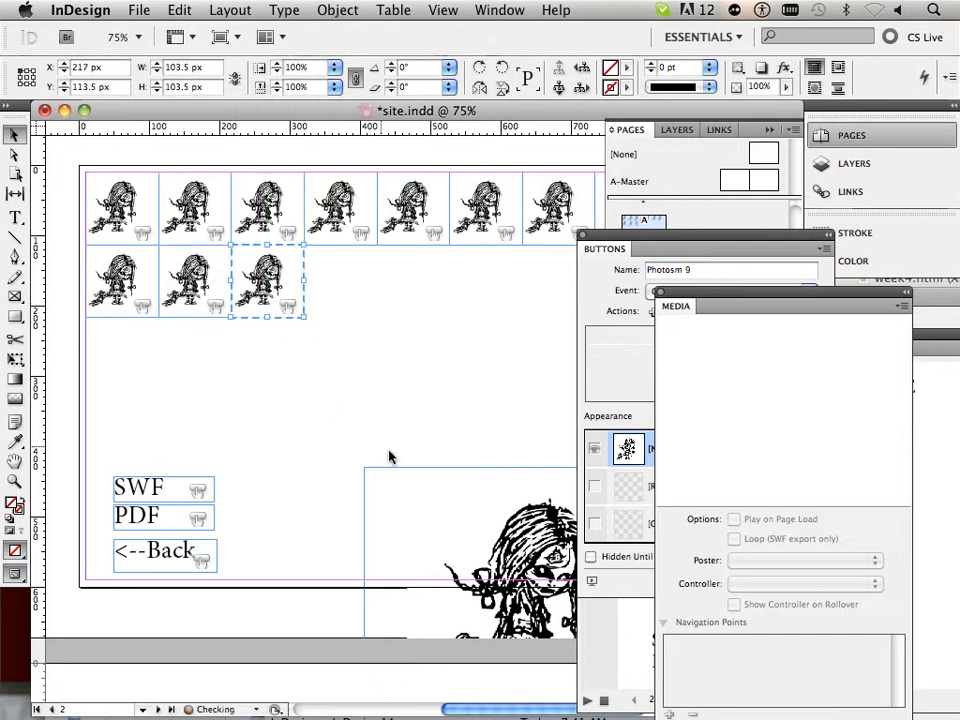
# - Move the large photobig picture below the thumbnails to about X 326 px, Y 138 px
pyautogui.click(428, 470)
pyautogui.scroll(-3, 386, 424)
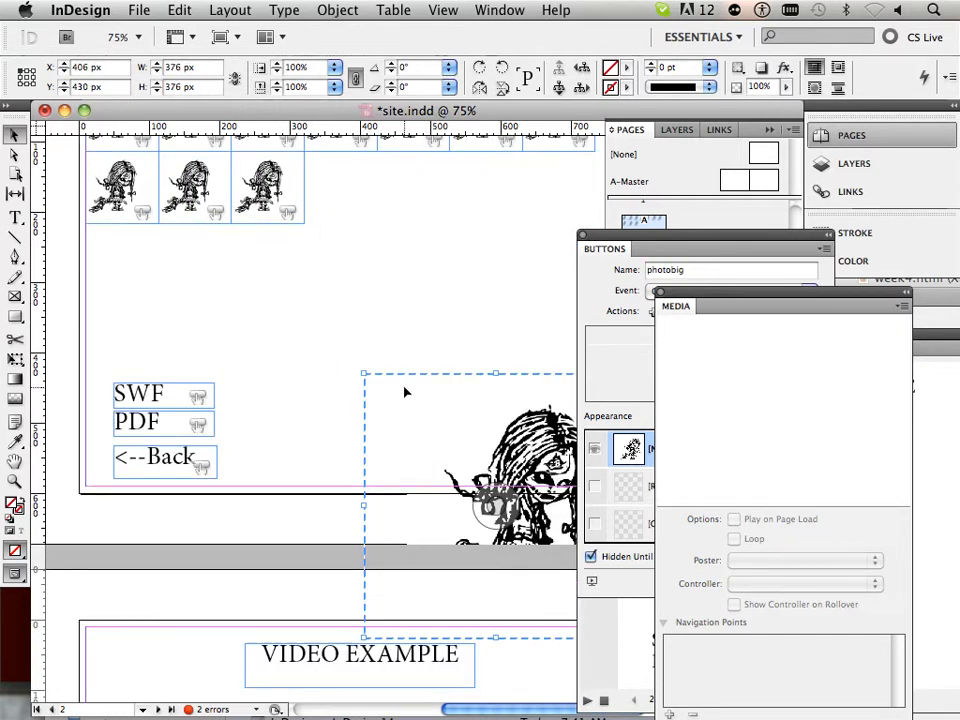
pyautogui.moveTo(405, 392); pyautogui.dragTo(346, 173)
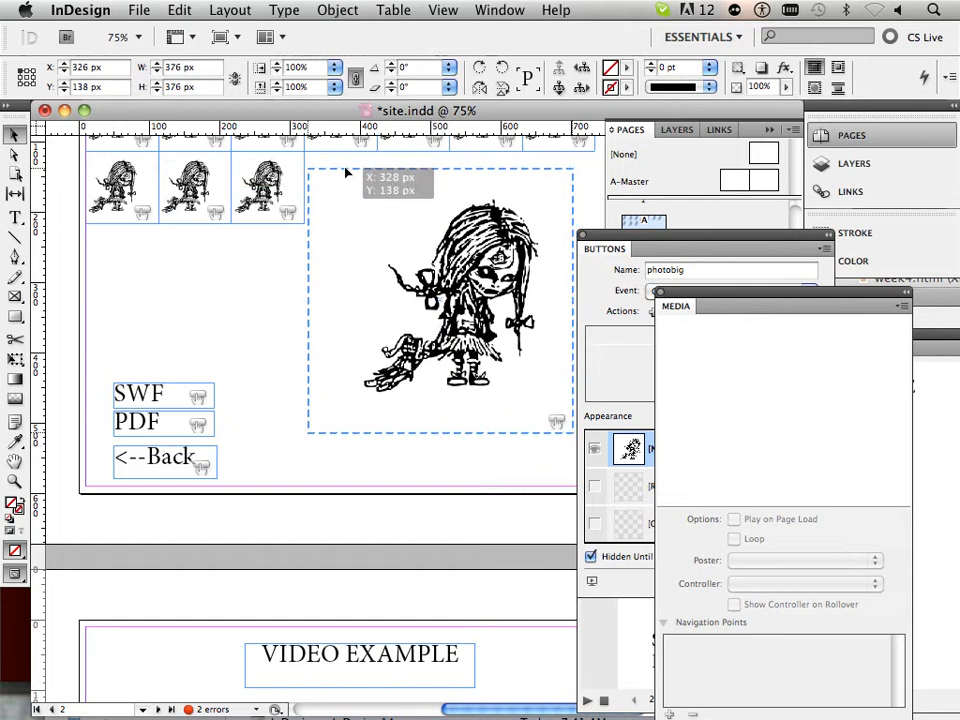
# - Move the Buttons, Preview and Pages panels off the page area and collapse the remaining Layers and Links group
pyautogui.moveTo(631, 246); pyautogui.dragTo(877, 303)
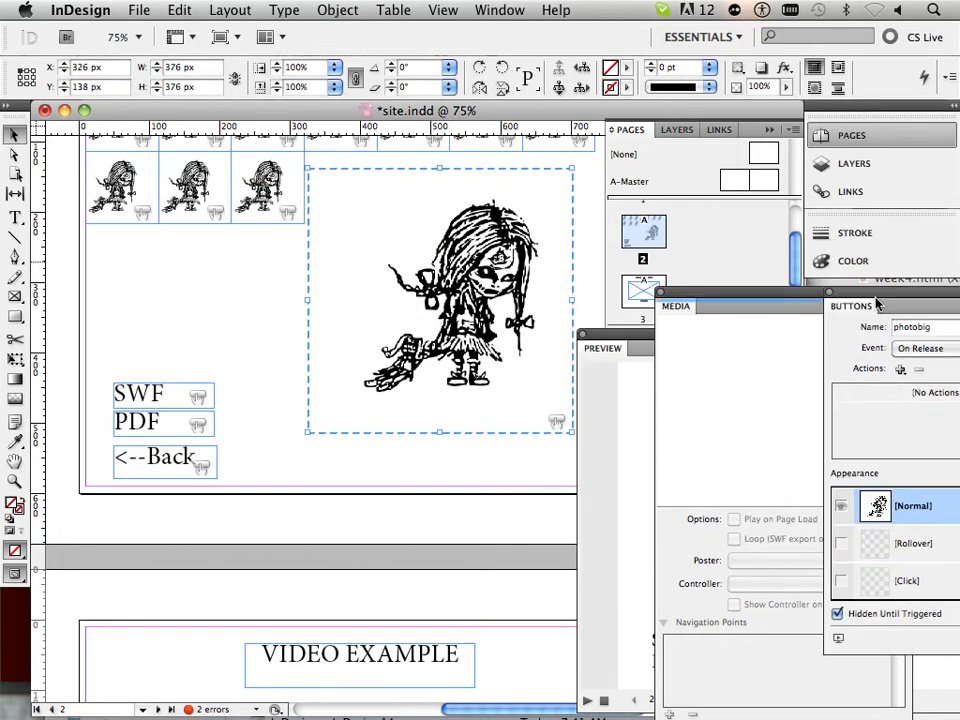
pyautogui.moveTo(626, 338); pyautogui.dragTo(840, 400)
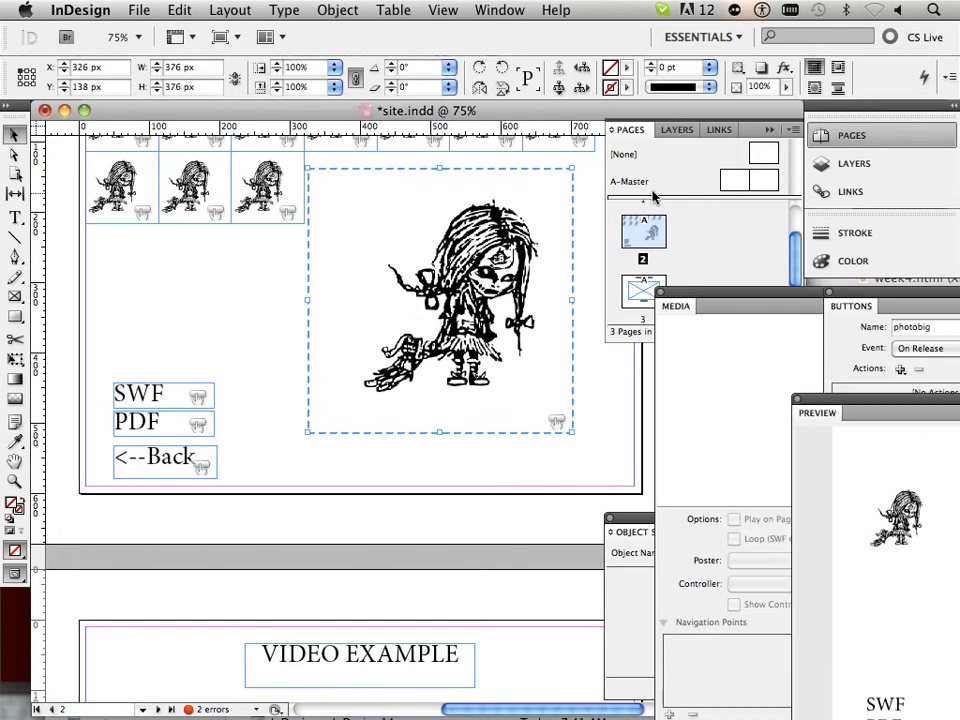
pyautogui.moveTo(630, 130); pyautogui.dragTo(764, 179)
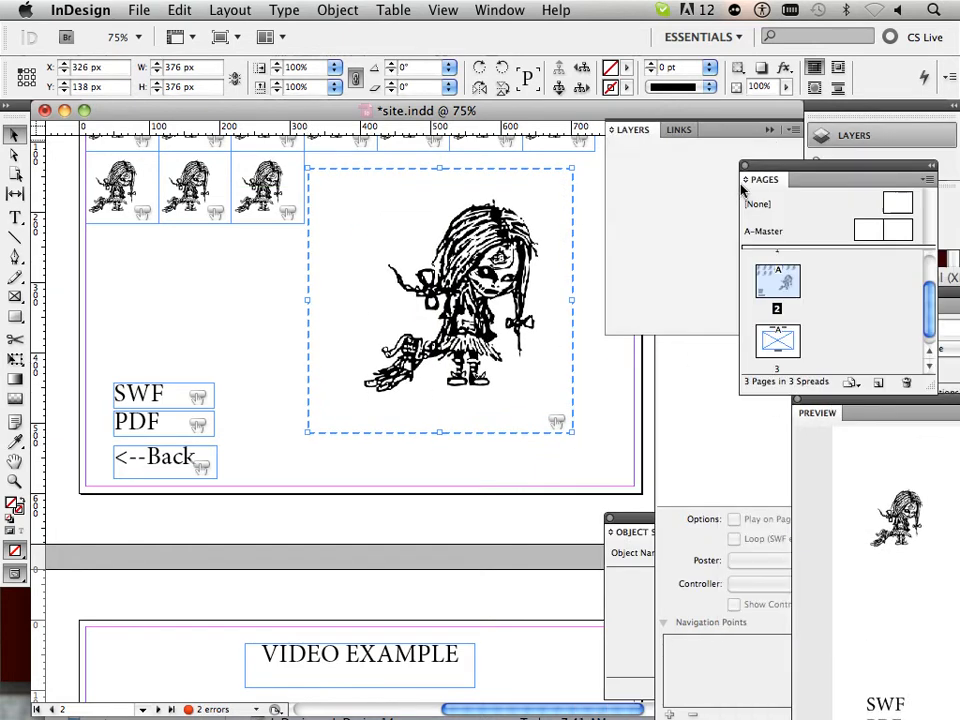
pyautogui.click(771, 131)
# - Enlarge the photobig frame from its lower-right corner to nearly reach the page margins
pyautogui.scroll(3, 591, 322)
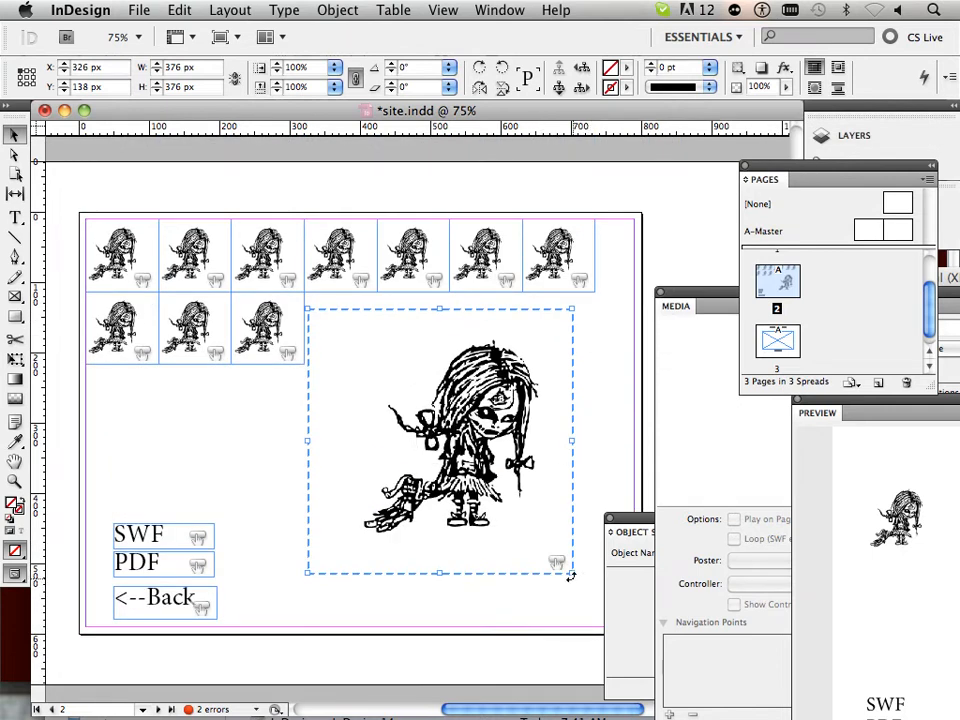
pyautogui.moveTo(570, 576); pyautogui.dragTo(625, 610)
# - Select the first thumbnail's frame and move the Object States panel over the lower part of the page
pyautogui.click(118, 255)
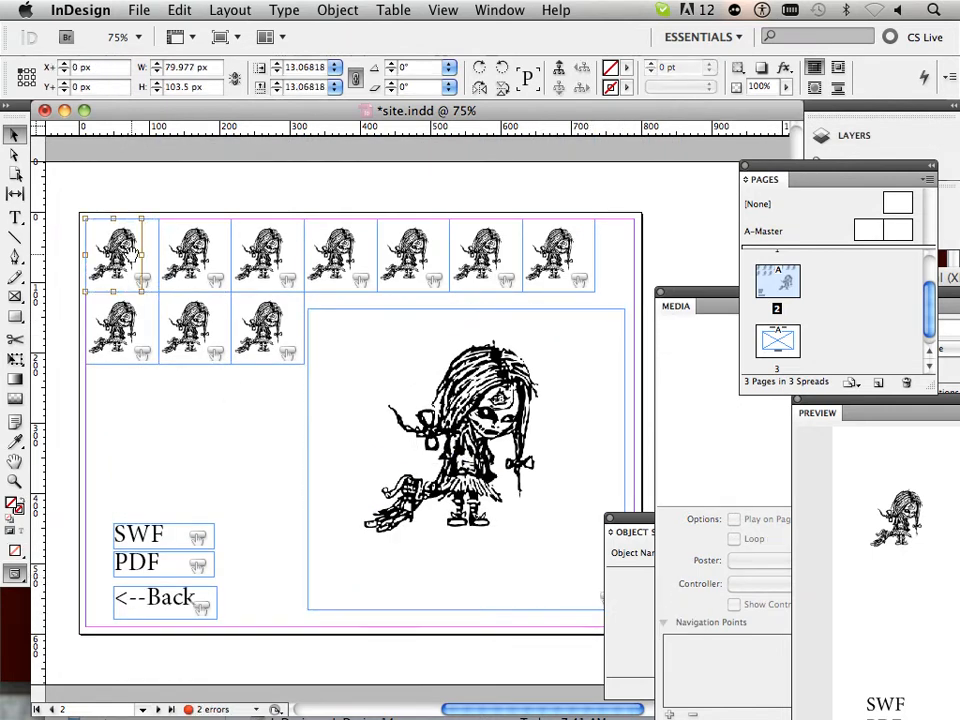
pyautogui.click(111, 216)
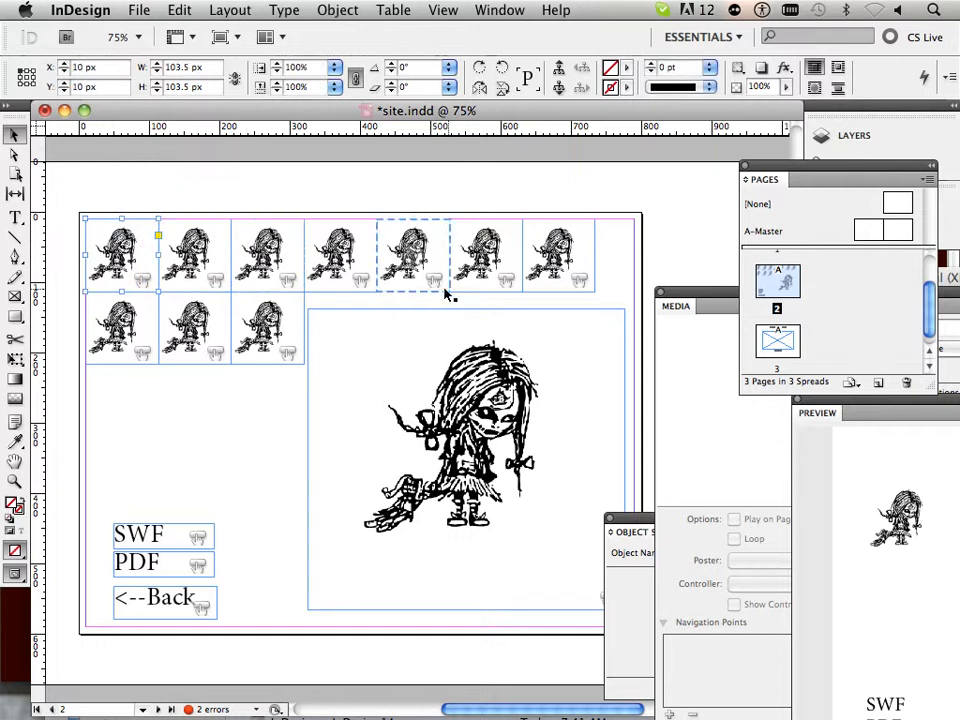
pyautogui.click(645, 527)
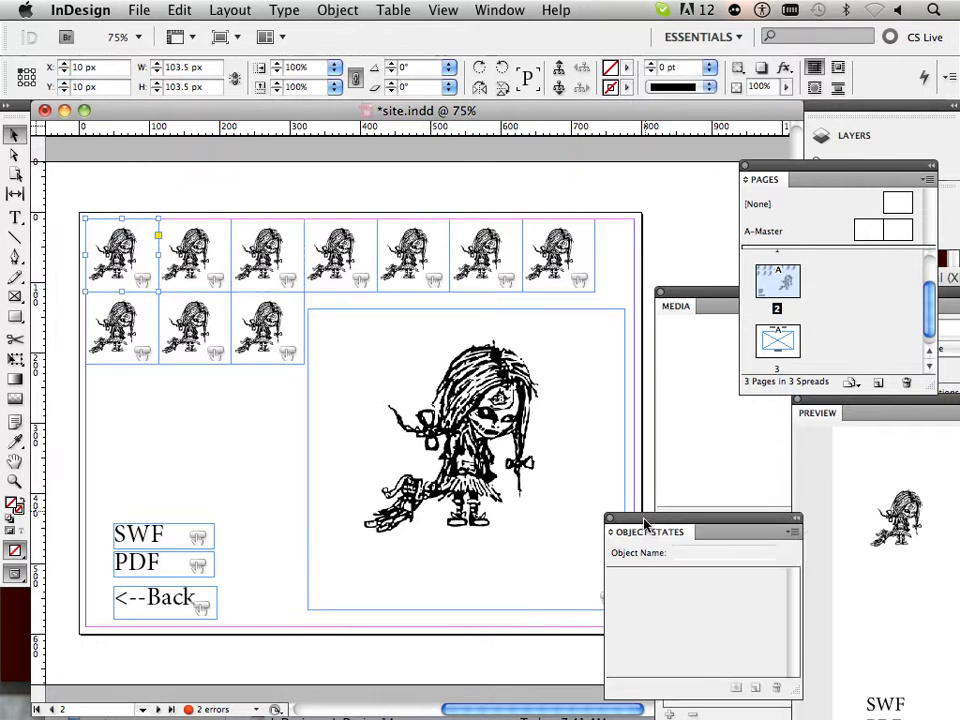
pyautogui.moveTo(645, 527); pyautogui.dragTo(527, 554)
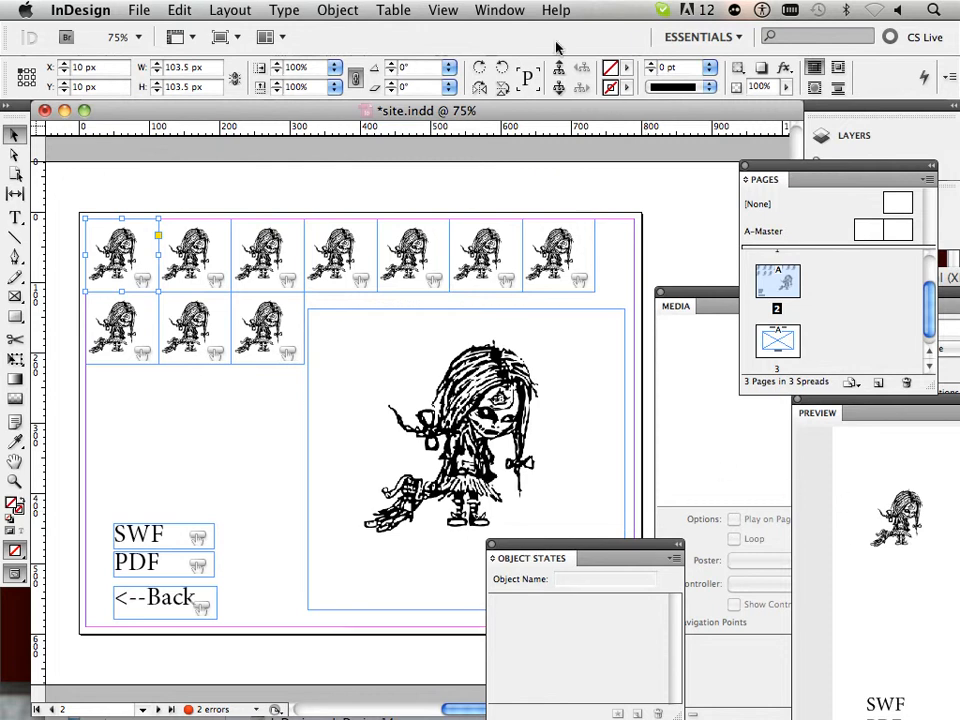
# - Show the button settings and rename the first thumbnail's button as button1sm, placing the settings beside the thumbnails
pyautogui.click(499, 10)
pyautogui.moveTo(558, 189)
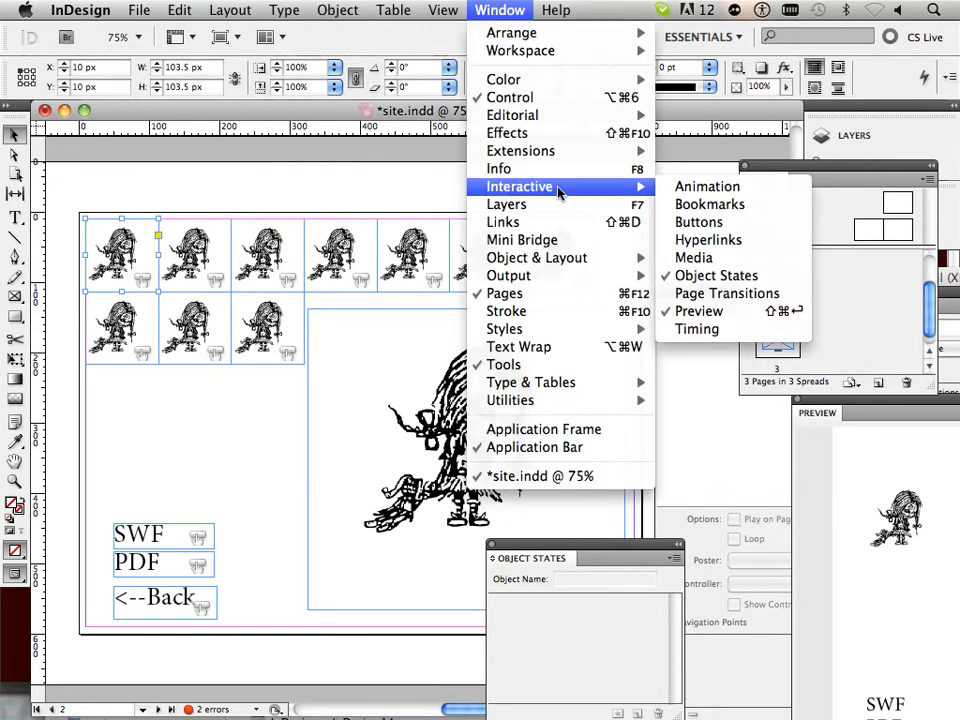
pyautogui.click(705, 222)
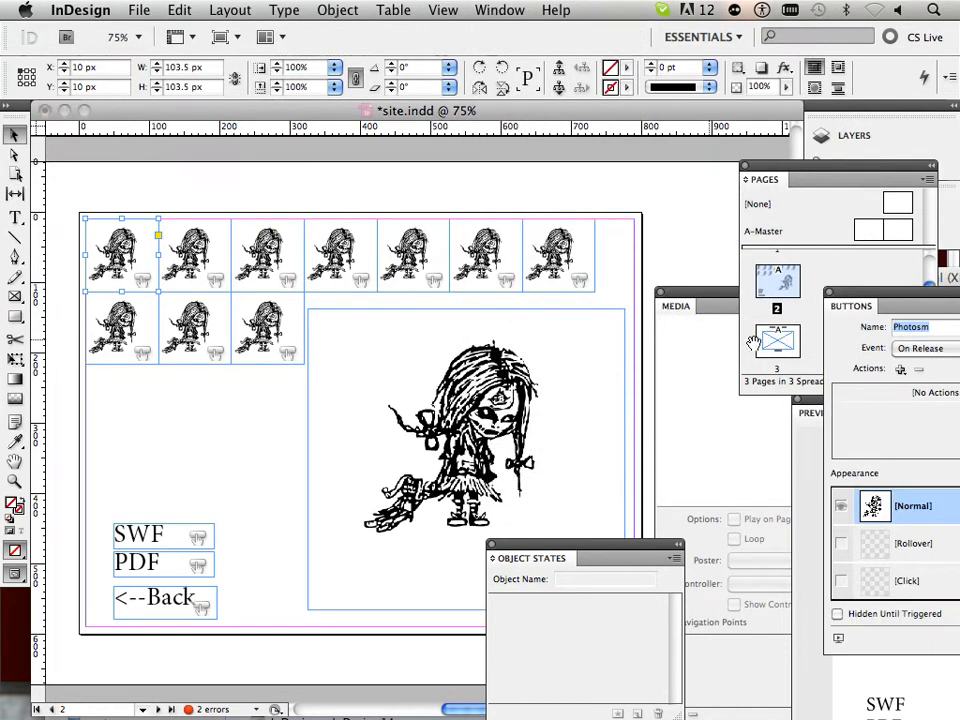
pyautogui.moveTo(907, 319); pyautogui.dragTo(323, 343)
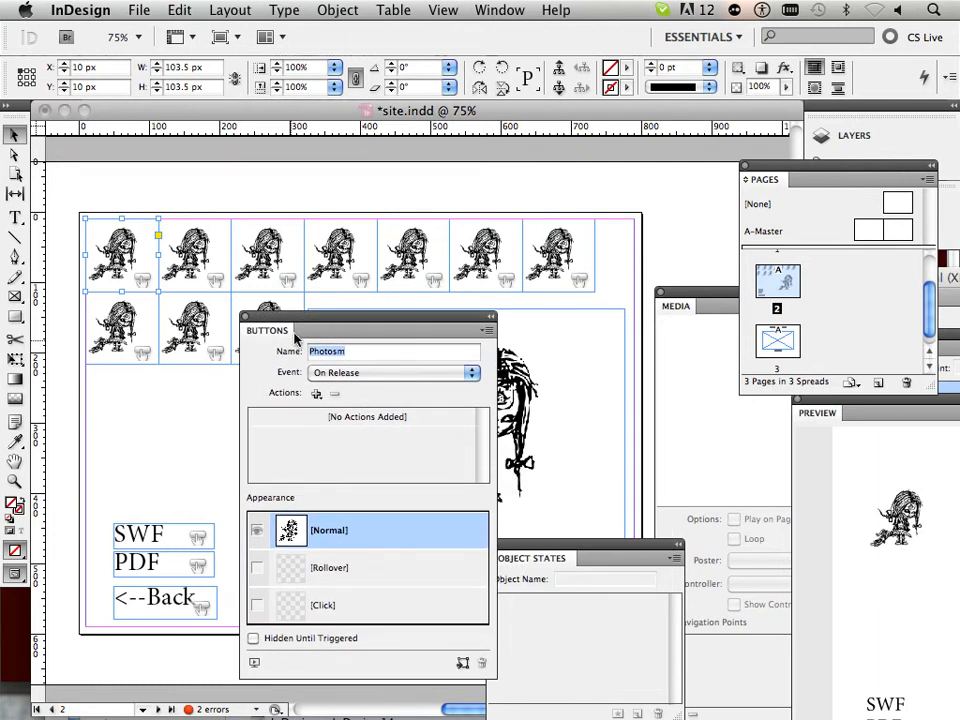
pyautogui.write('button1')
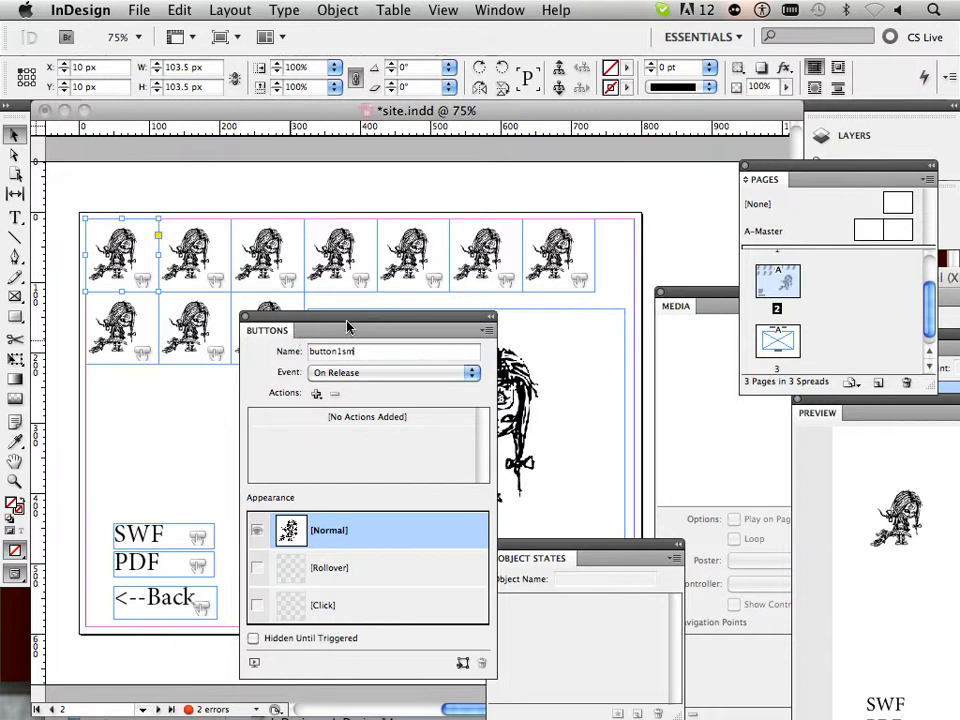
pyautogui.moveTo(295, 338); pyautogui.dragTo(631, 138)
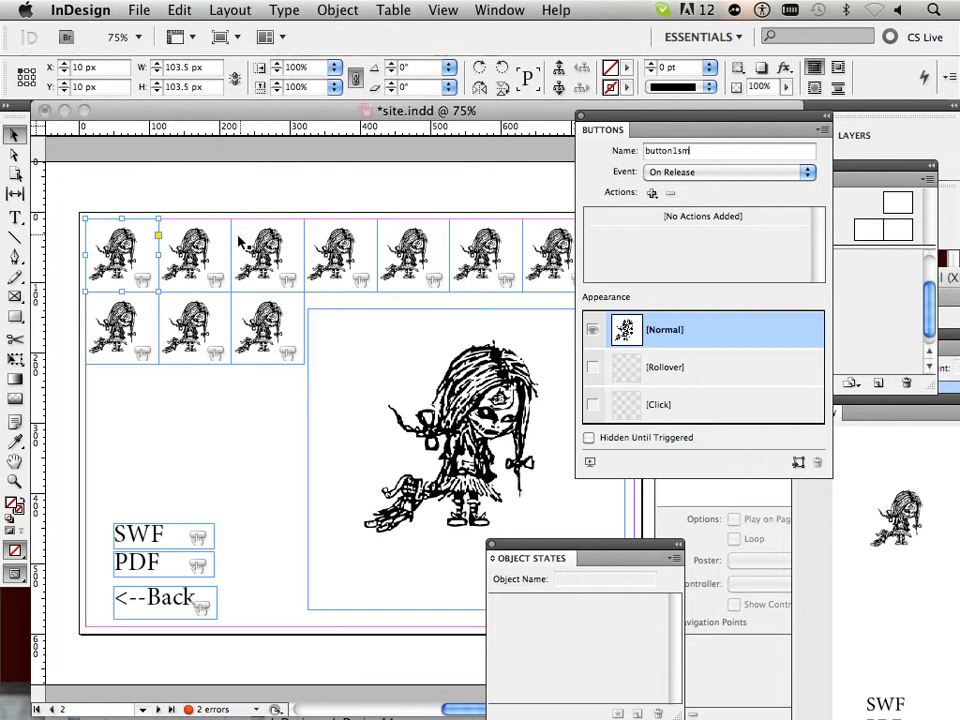
# - Copy the first thumbnail's button name and paste it as the second thumbnail's button name
pyautogui.click(190, 252)
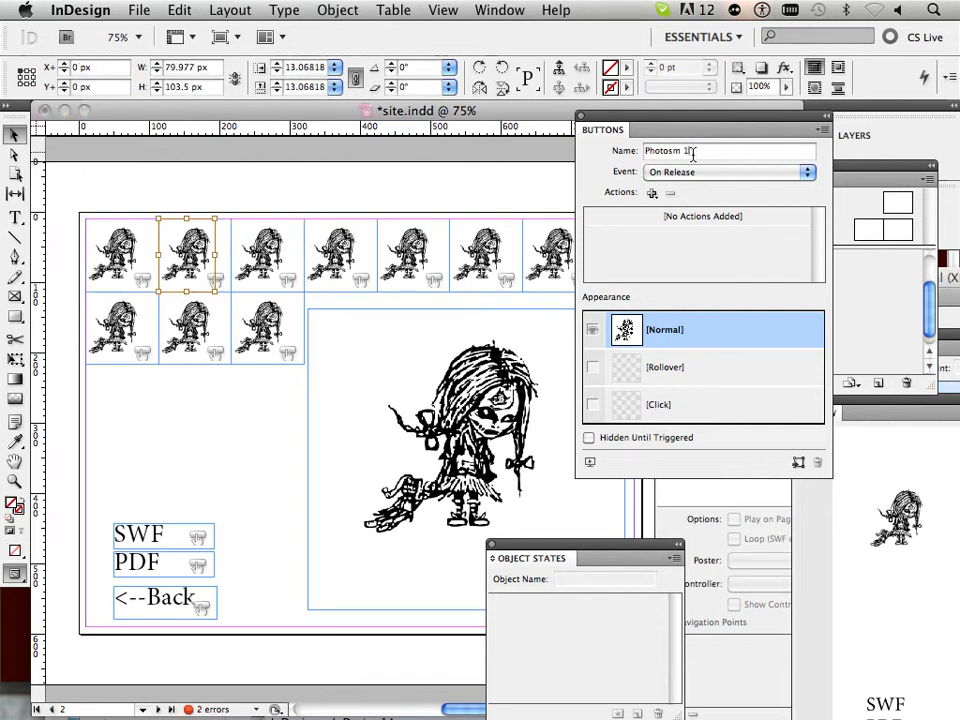
pyautogui.click(128, 252)
pyautogui.click(700, 152)
pyautogui.press('super+c')
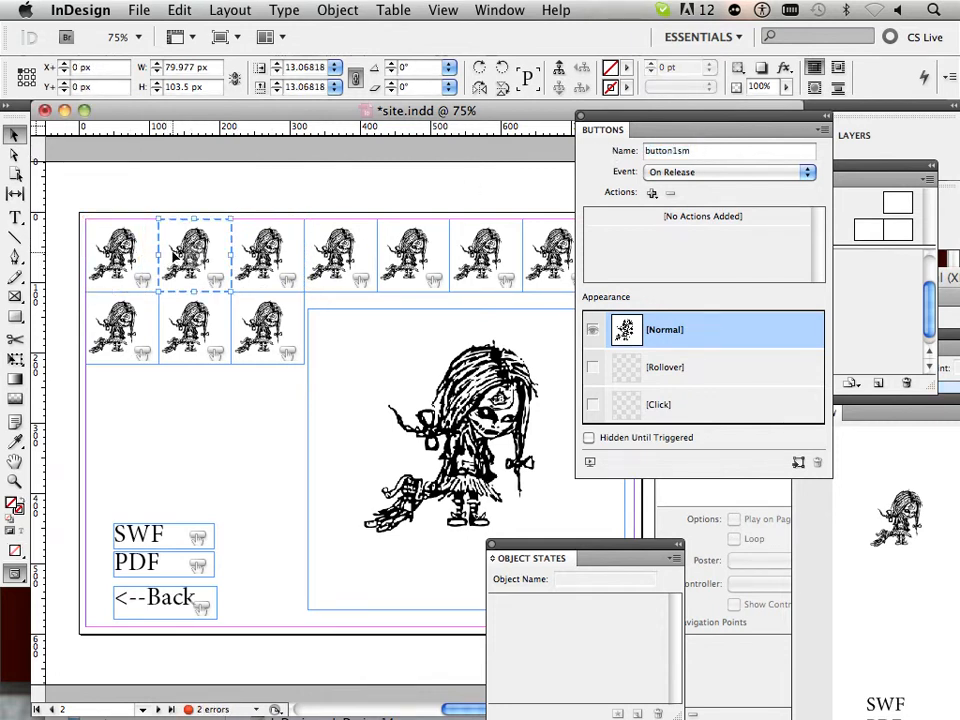
pyautogui.click(162, 190)
pyautogui.click(716, 149)
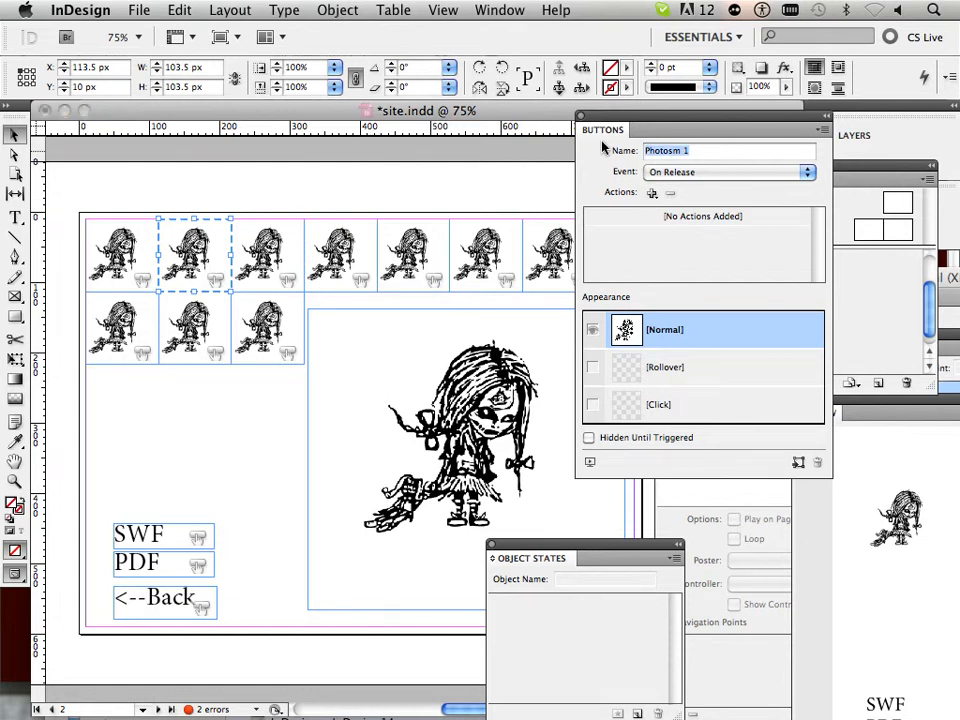
pyautogui.press('super+v')
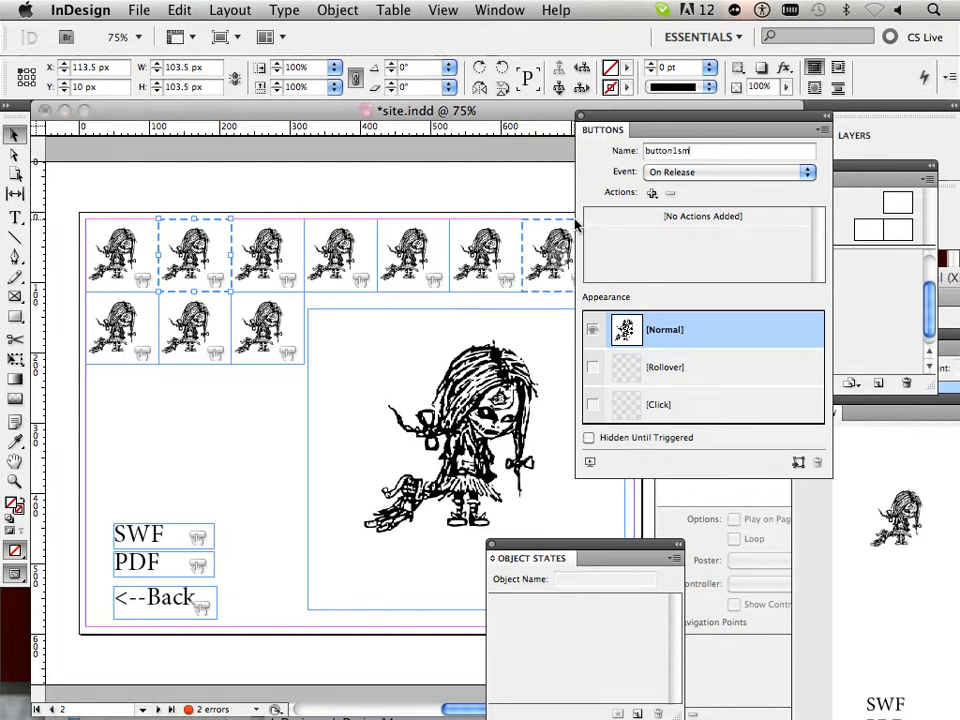
# - Rename the second thumbnail's button as button2_sm
pyautogui.click(264, 254)
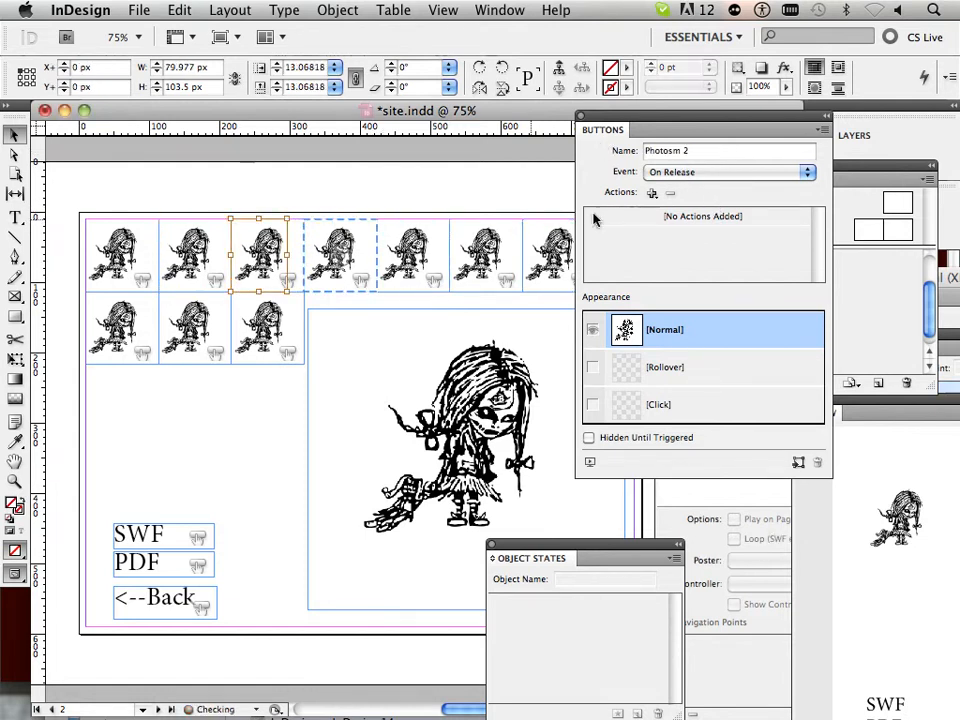
pyautogui.click(188, 255)
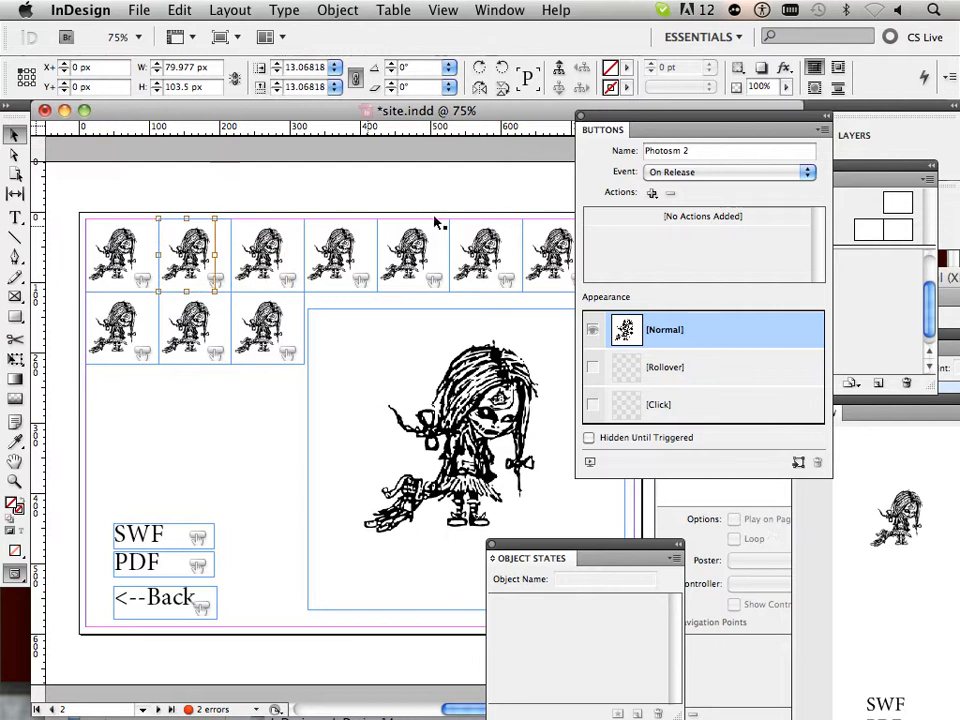
pyautogui.click(677, 151)
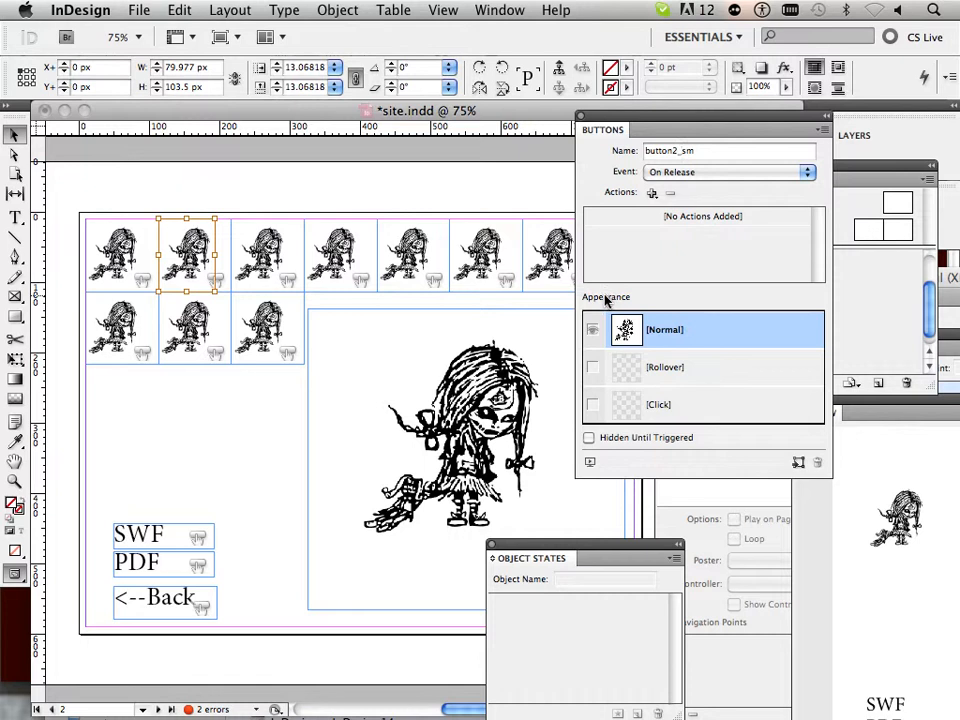
# - Rename the first thumbnail's button as Button_sm_1 and copy that name for reuse
pyautogui.click(122, 240)
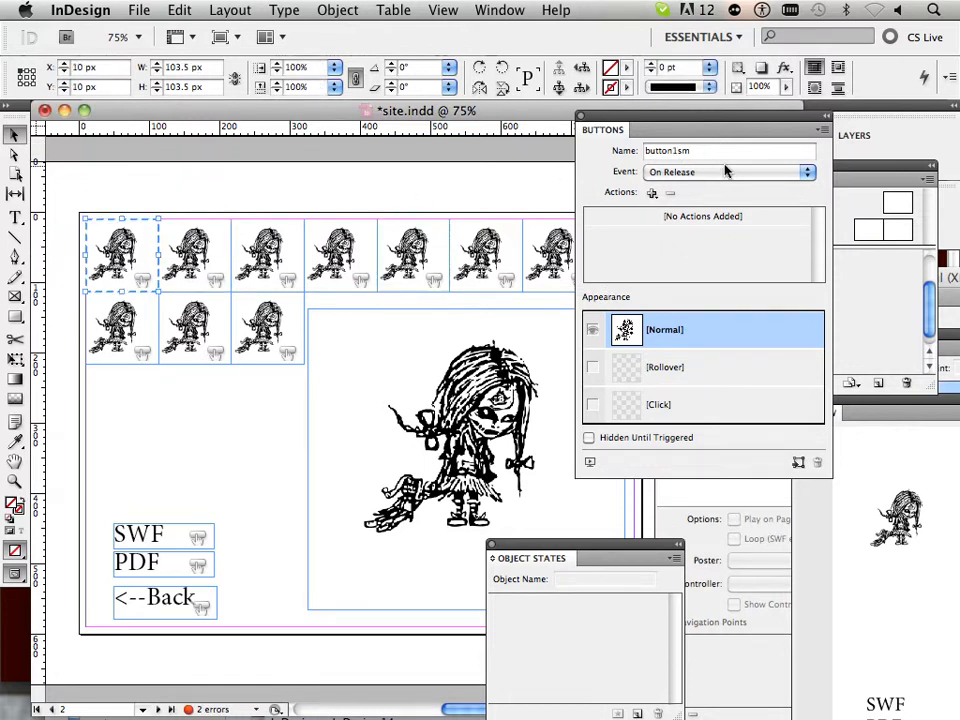
pyautogui.moveTo(723, 150); pyautogui.dragTo(533, 154)
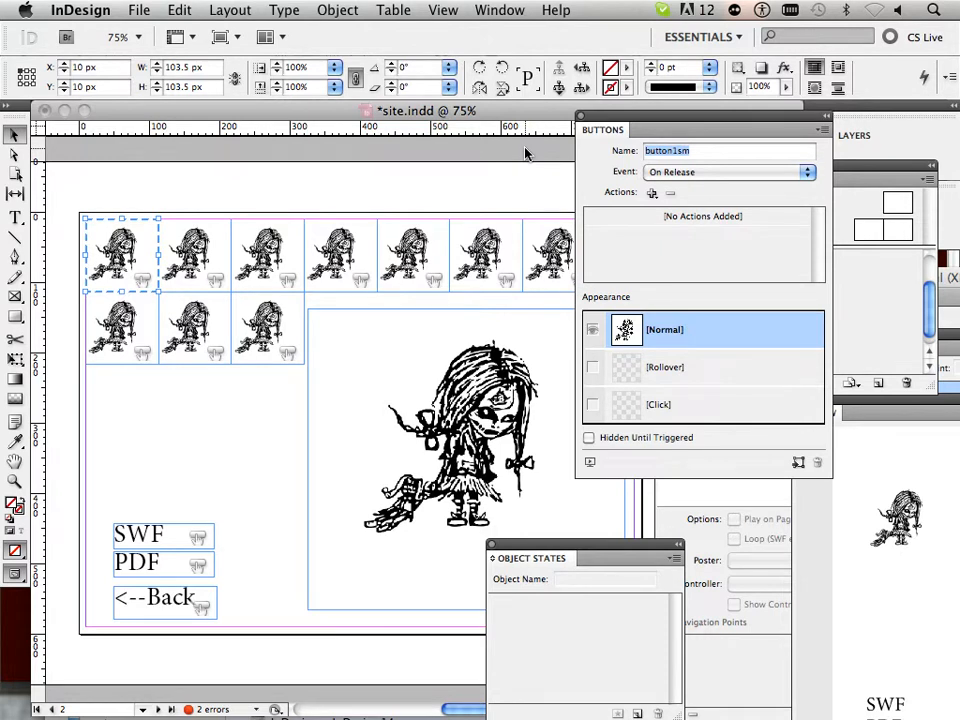
pyautogui.write('Button_')
pyautogui.moveTo(708, 150); pyautogui.dragTo(612, 155)
pyautogui.press('super+c')
# - Rename the second thumbnail's button as Button_sm_2, matching the naming pattern of the first thumbnail
pyautogui.click(188, 252)
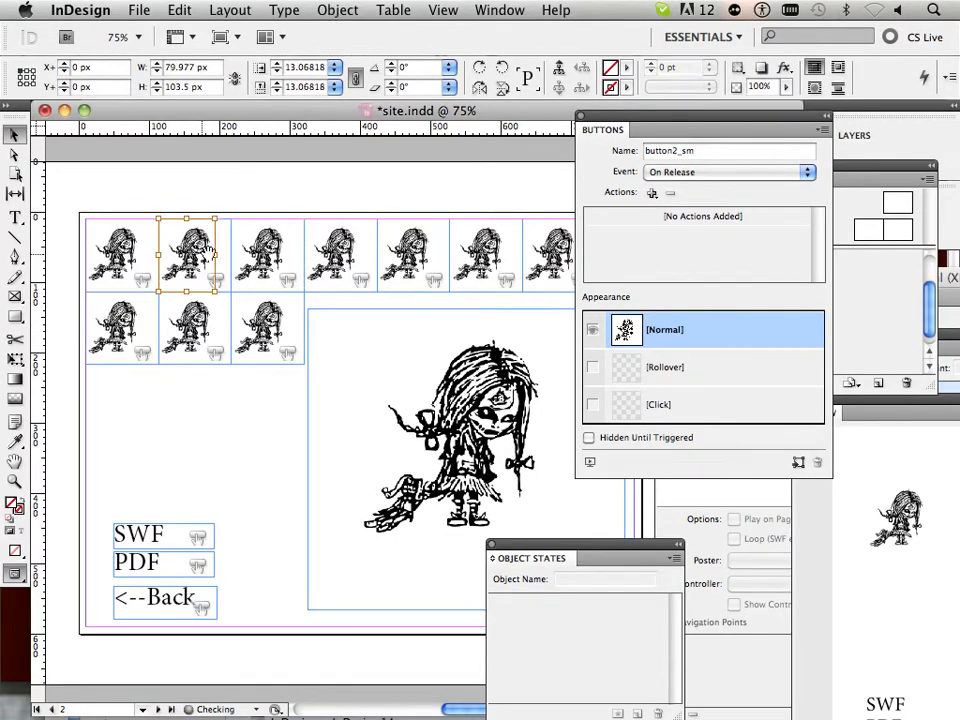
pyautogui.doubleClick(702, 153)
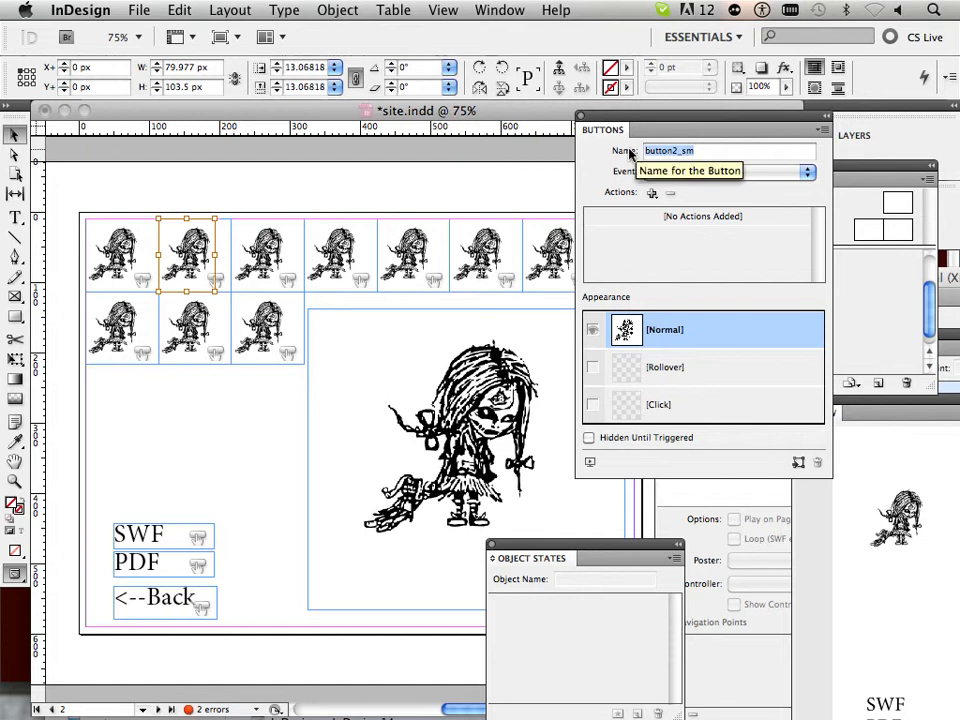
pyautogui.write('Button_sm_1')
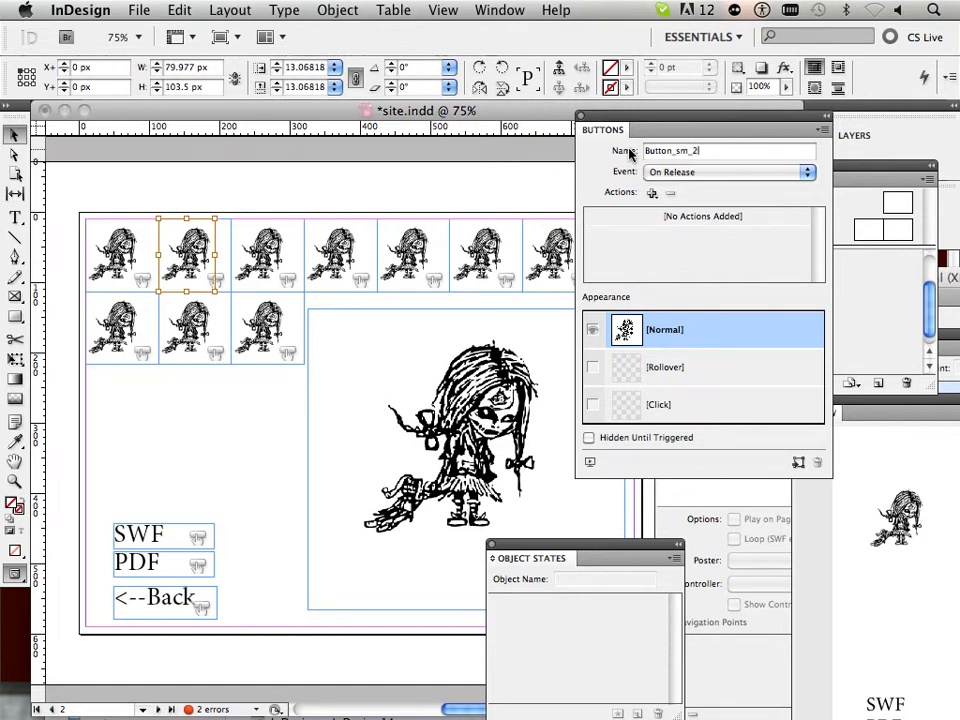
# - Rename the third thumbnail's button as Button_sm_3 using the copied name, and deselect the thumbnail
pyautogui.click(247, 245)
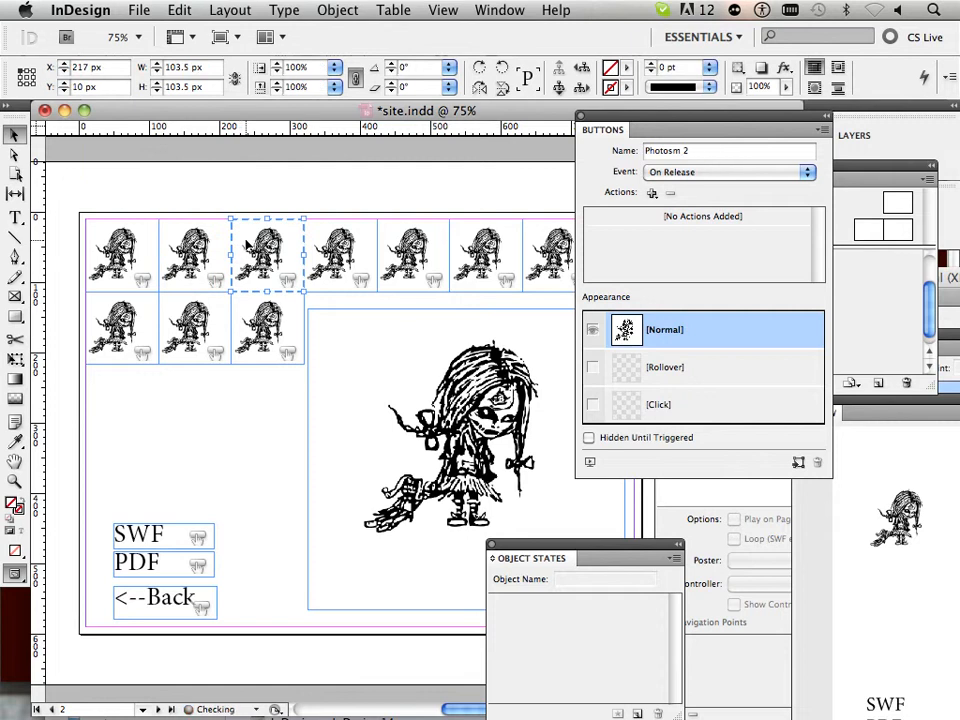
pyautogui.moveTo(716, 150); pyautogui.dragTo(594, 150)
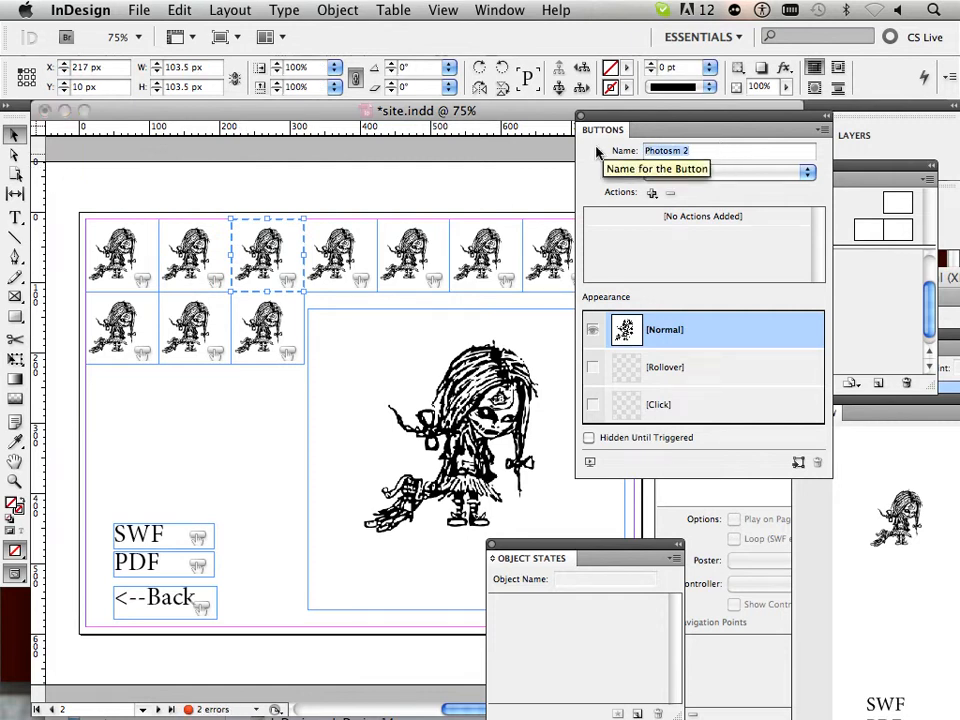
pyautogui.press('super+v')
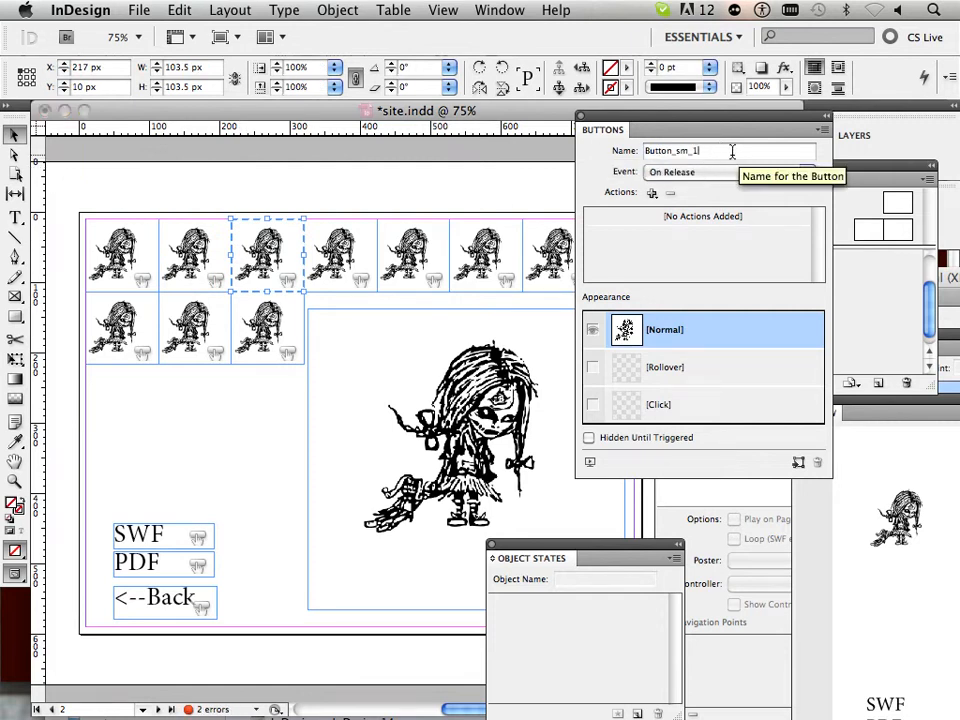
pyautogui.press('BackSpace')
pyautogui.write('3')
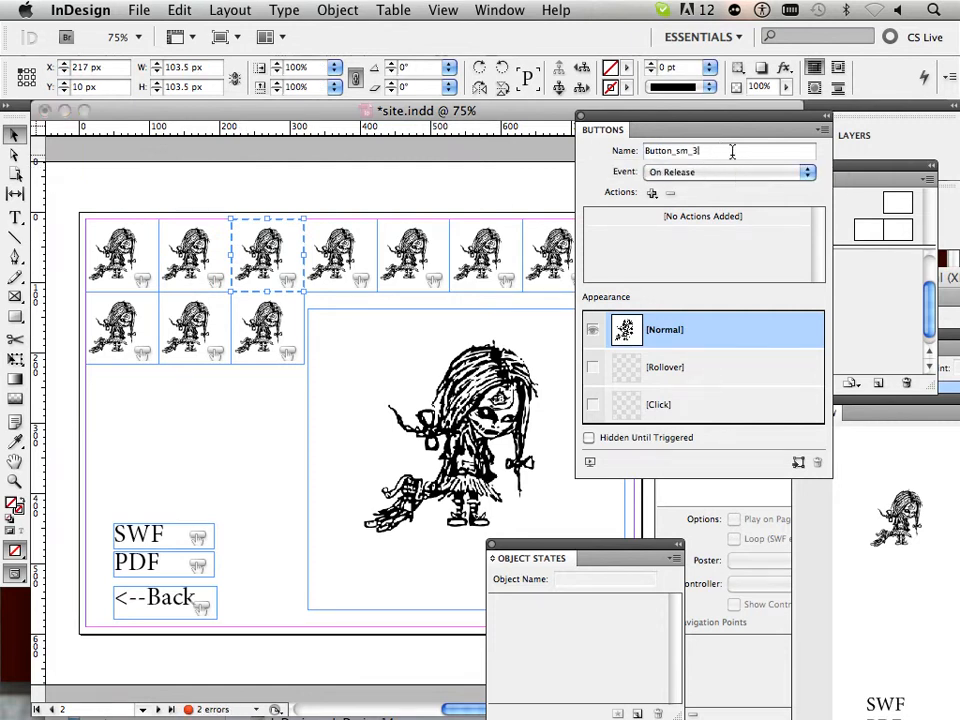
pyautogui.click(250, 412)
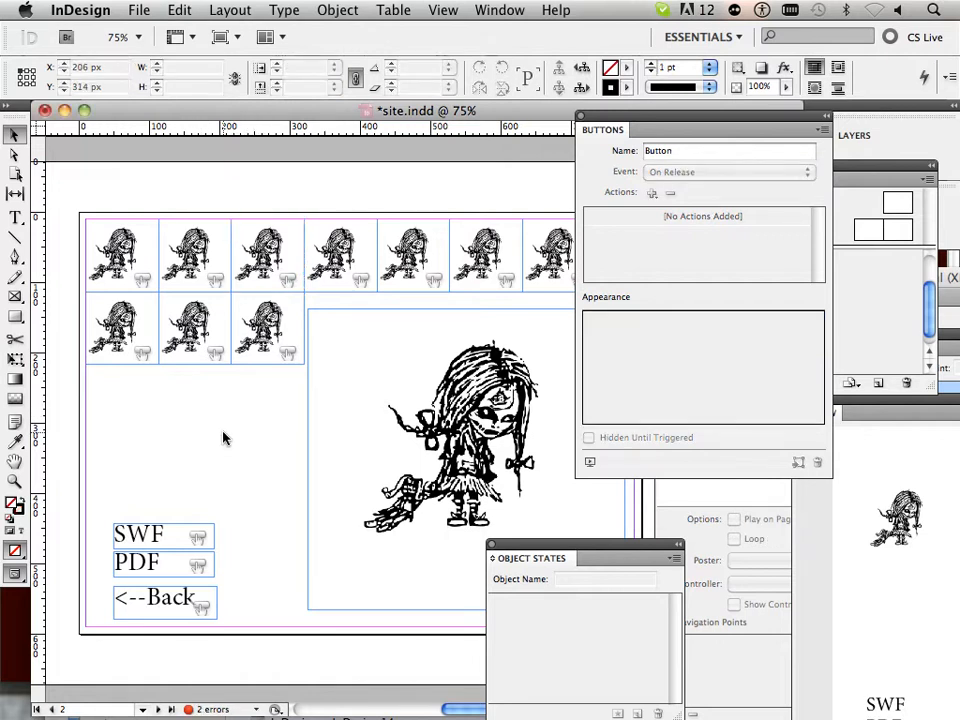
# - Examine the SWF button's settings and look through the text example, photo gallery and video example pages
pyautogui.click(165, 537)
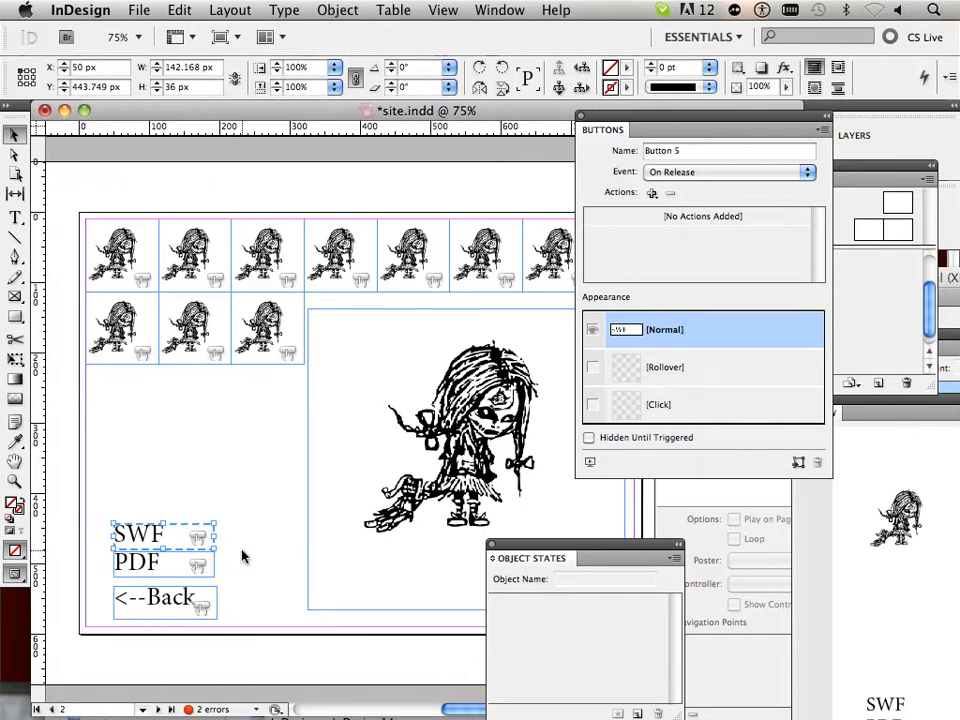
pyautogui.scroll(2, 236, 476)
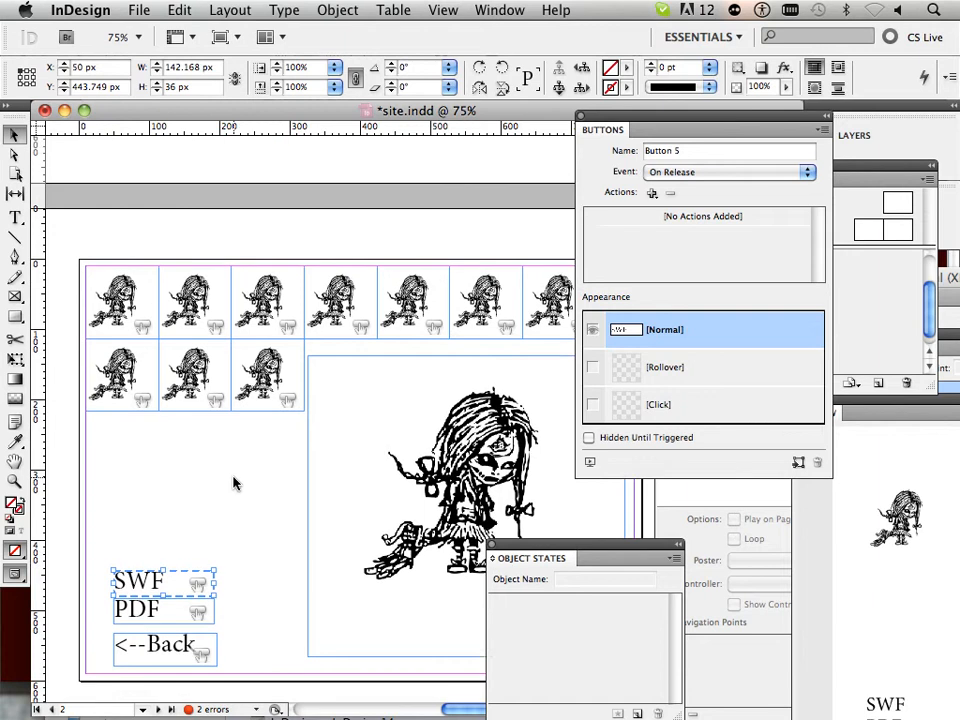
pyautogui.scroll(4, 233, 483)
pyautogui.scroll(-16, 233, 483)
pyautogui.scroll(6, 233, 483)
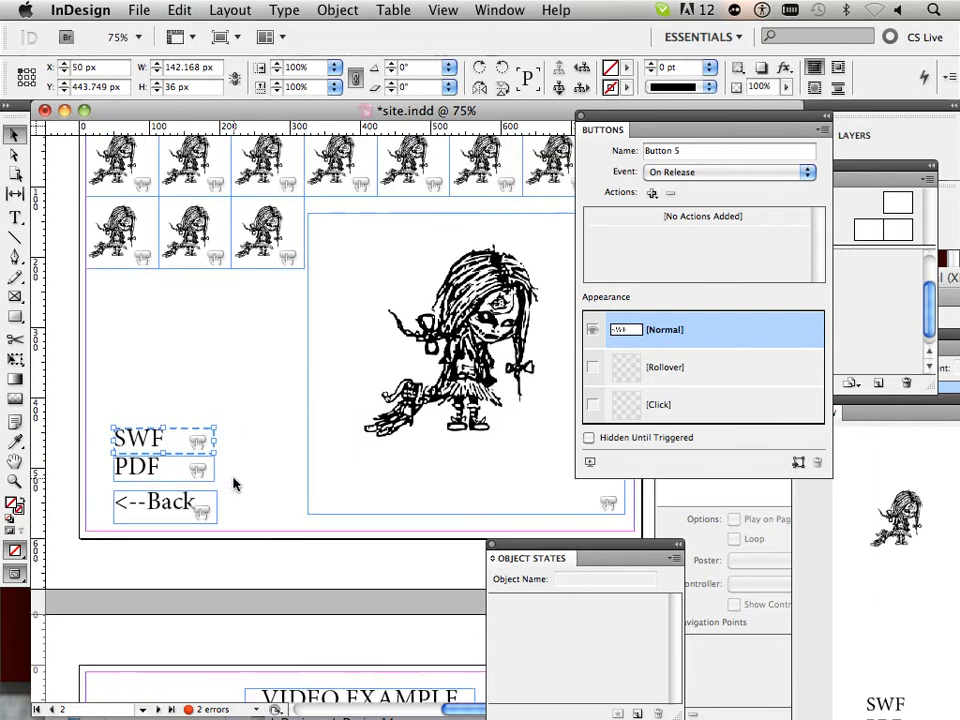
pyautogui.scroll(4, 236, 484)
pyautogui.scroll(-20, 235, 484)
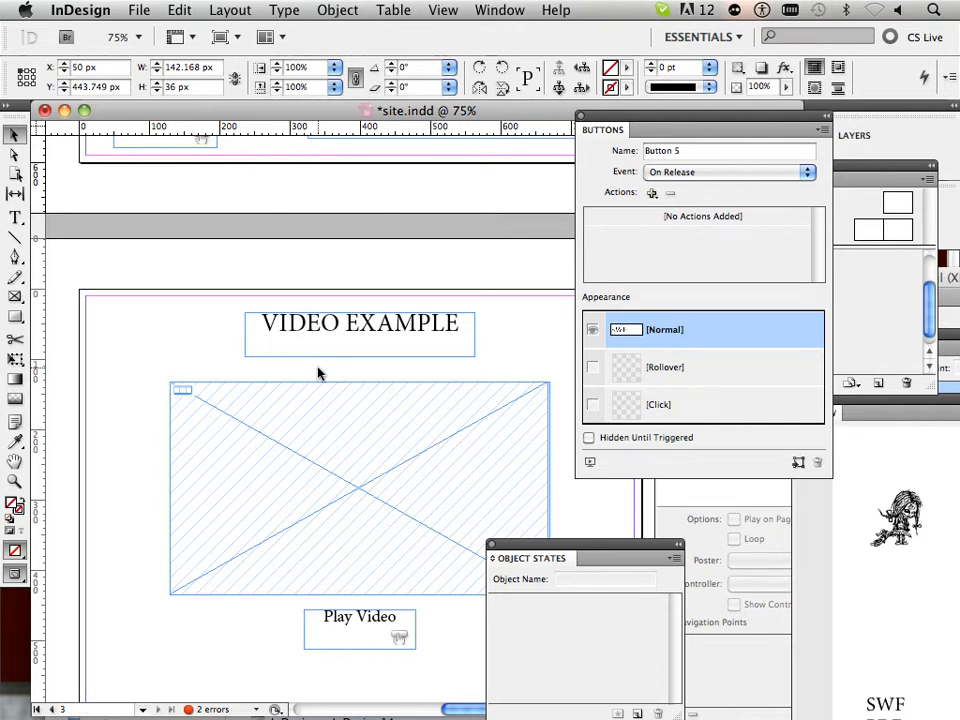
pyautogui.scroll(6, 316, 380)
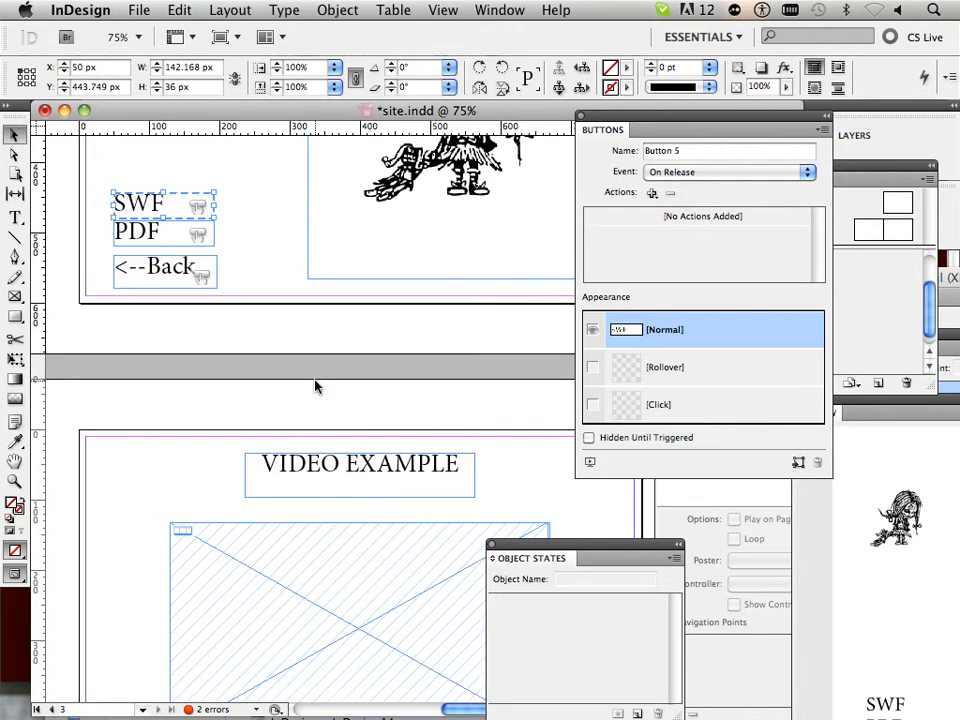
pyautogui.scroll(18, 316, 386)
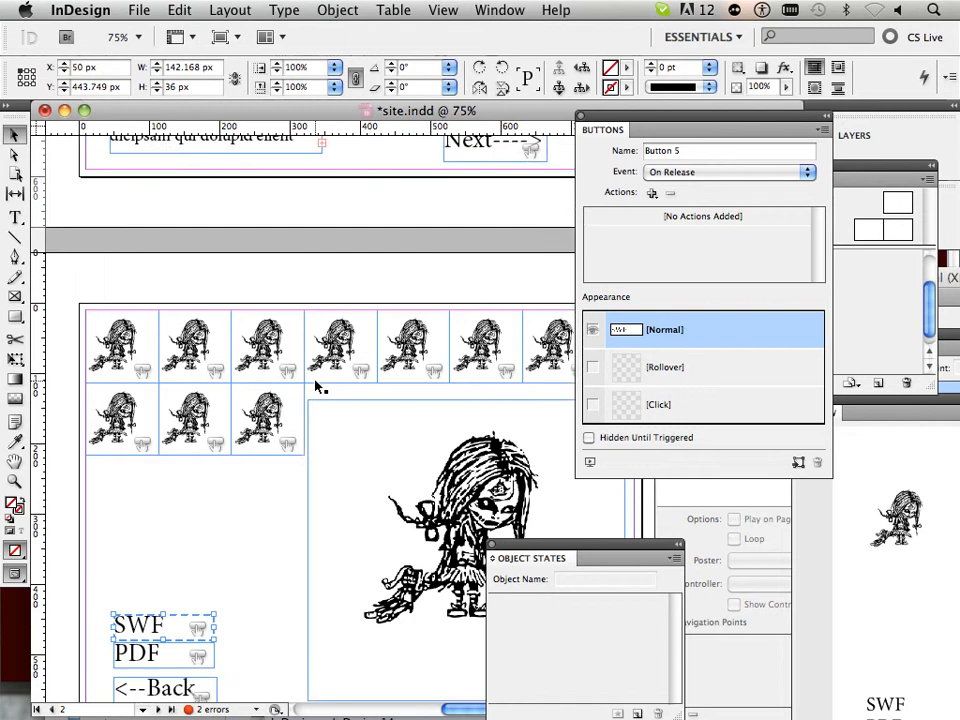
pyautogui.scroll(20, 316, 386)
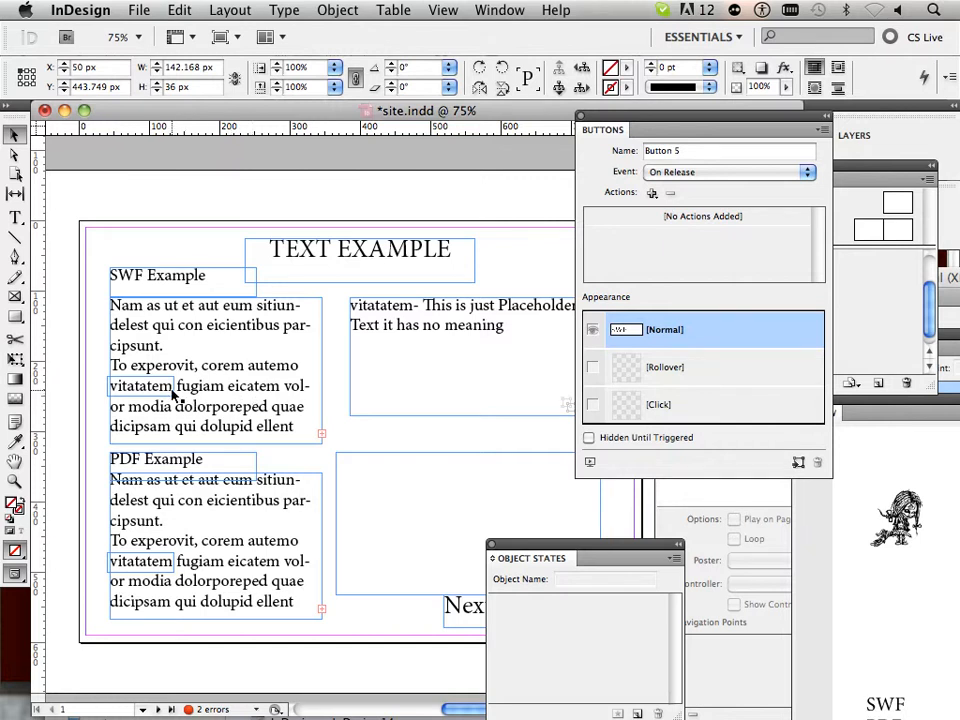
pyautogui.scroll(-15, 175, 395)
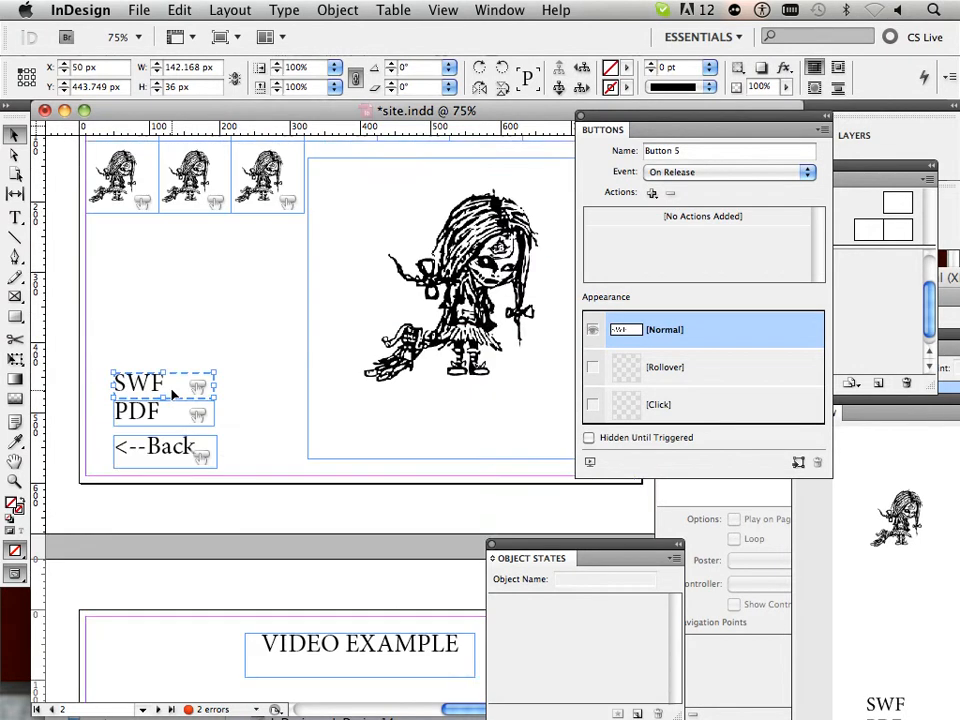
pyautogui.scroll(3, 252, 445)
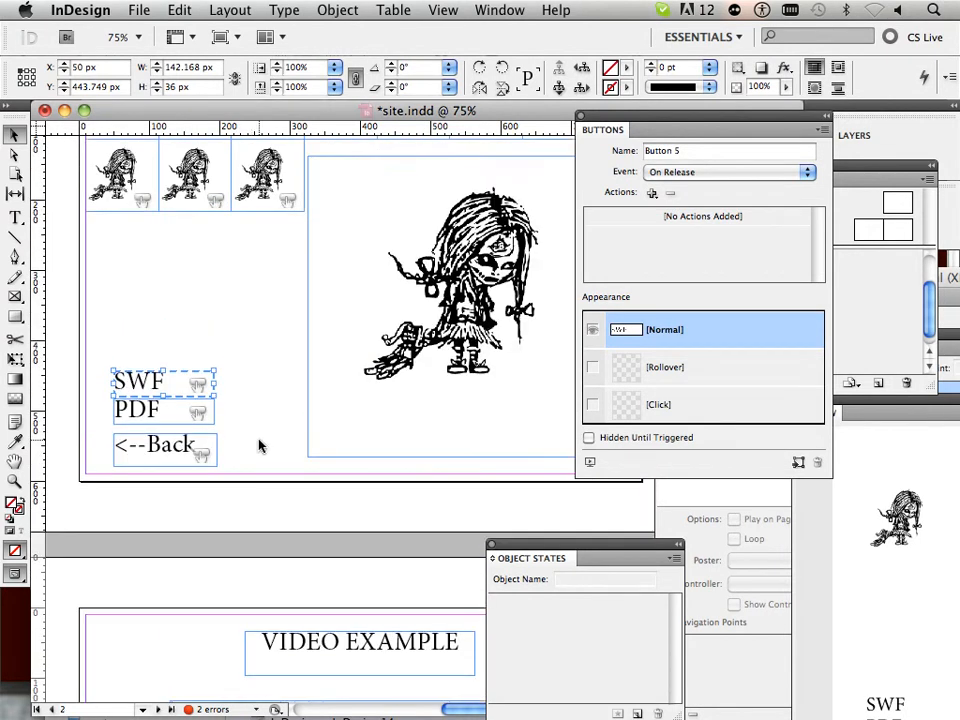
pyautogui.scroll(3, 258, 445)
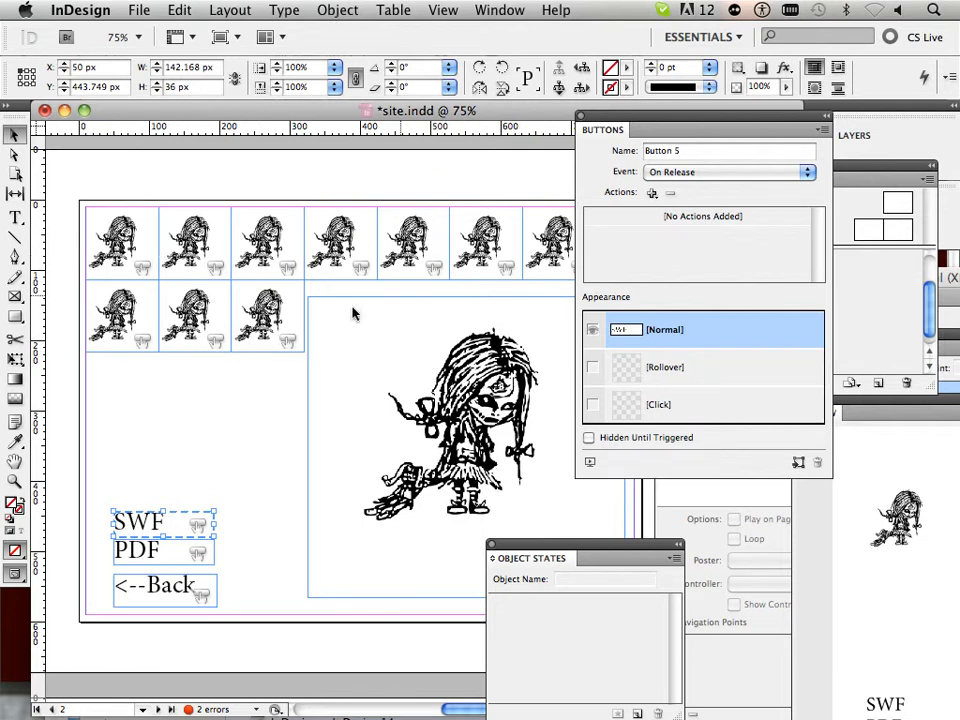
pyautogui.scroll(-10, 272, 332)
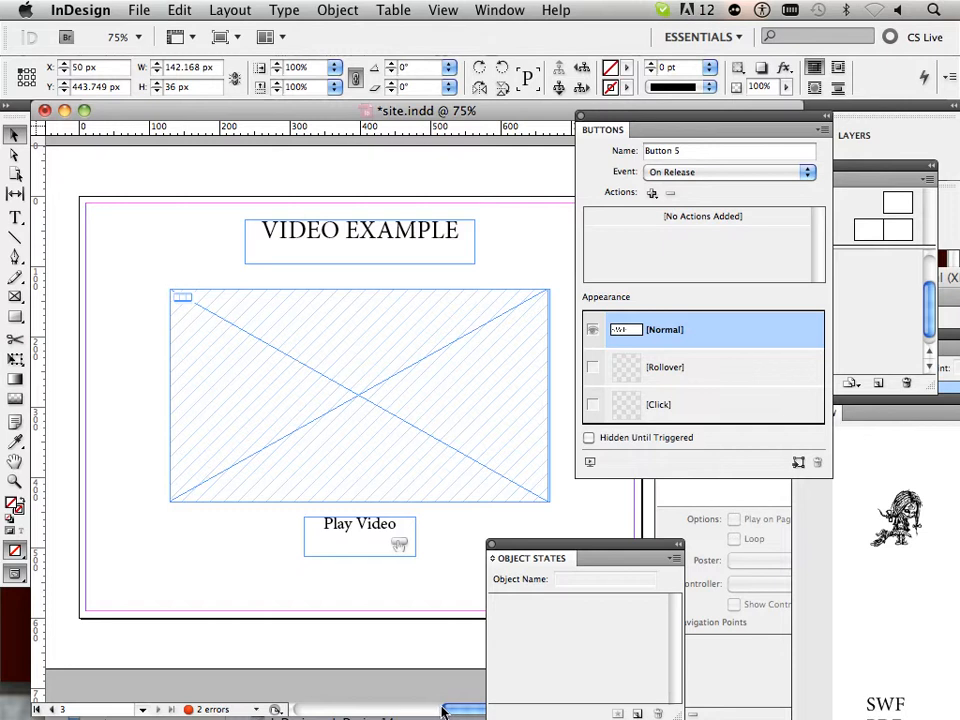
# - Move the Object States and Buttons panels clear of the page and return to the gallery page
pyautogui.moveTo(544, 558); pyautogui.dragTo(783, 572)
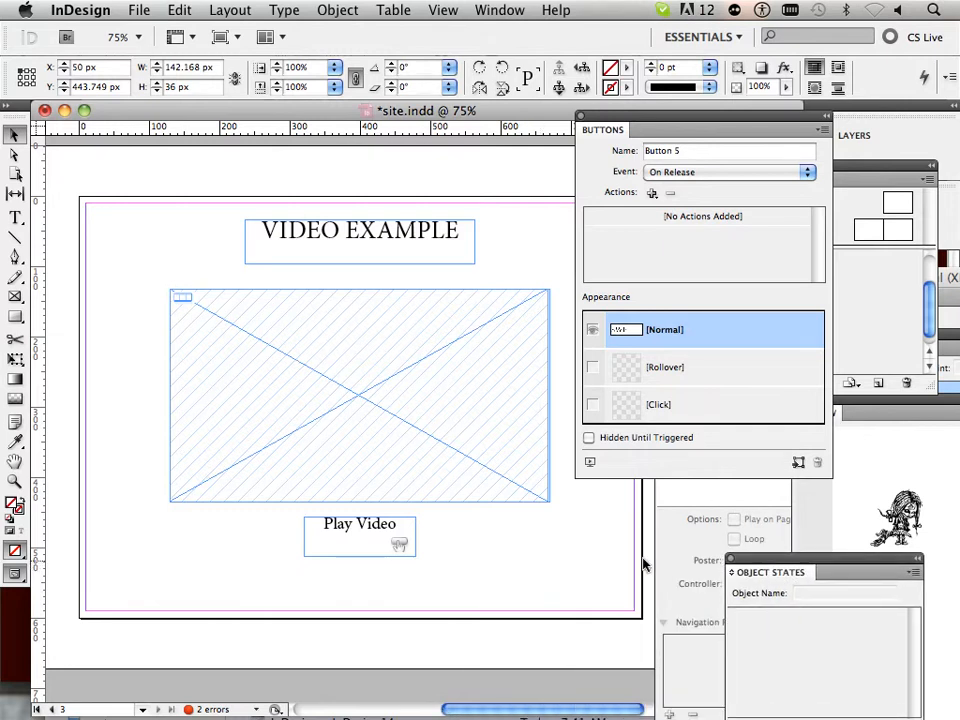
pyautogui.moveTo(657, 134); pyautogui.dragTo(686, 147)
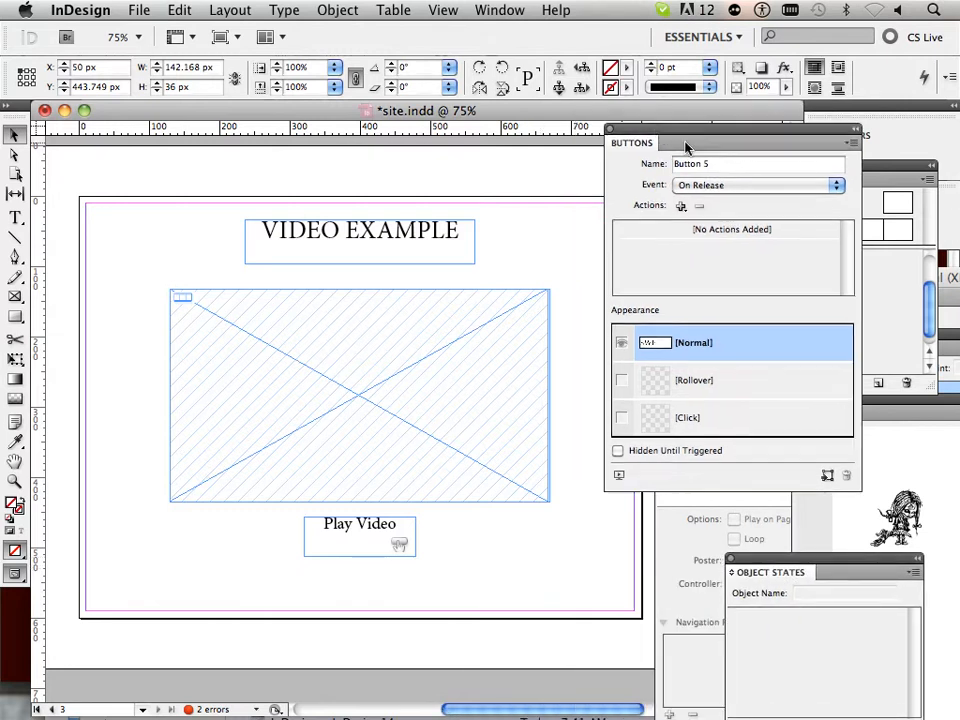
pyautogui.scroll(10, 552, 310)
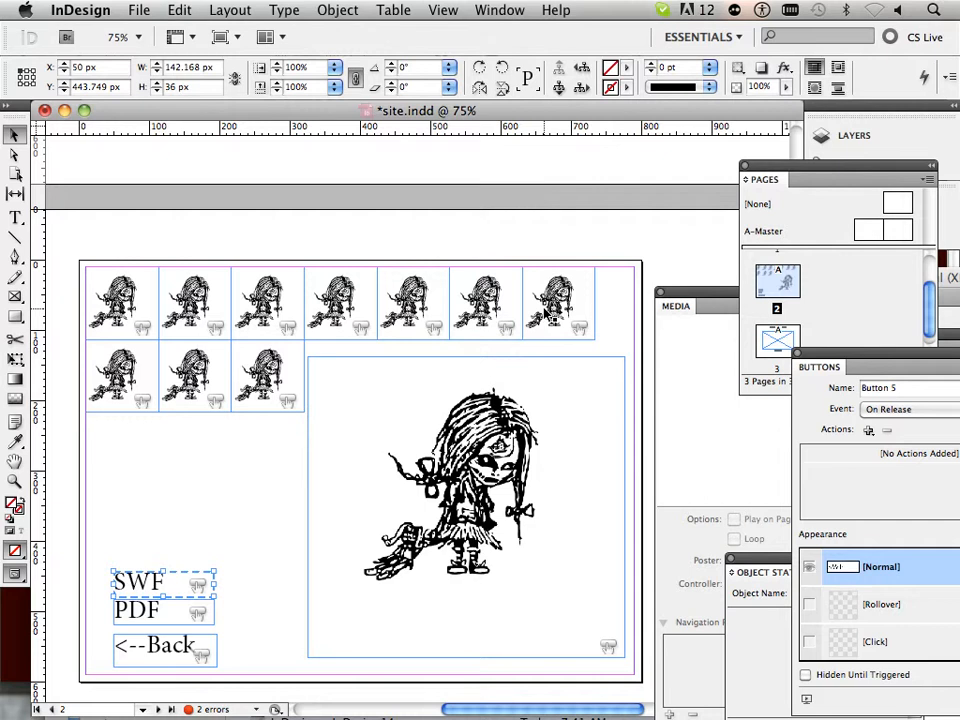
# - Check the site upload's progress in Dreamweaver, switch to Firefox and open a new browser window
pyautogui.moveTo(306, 702)
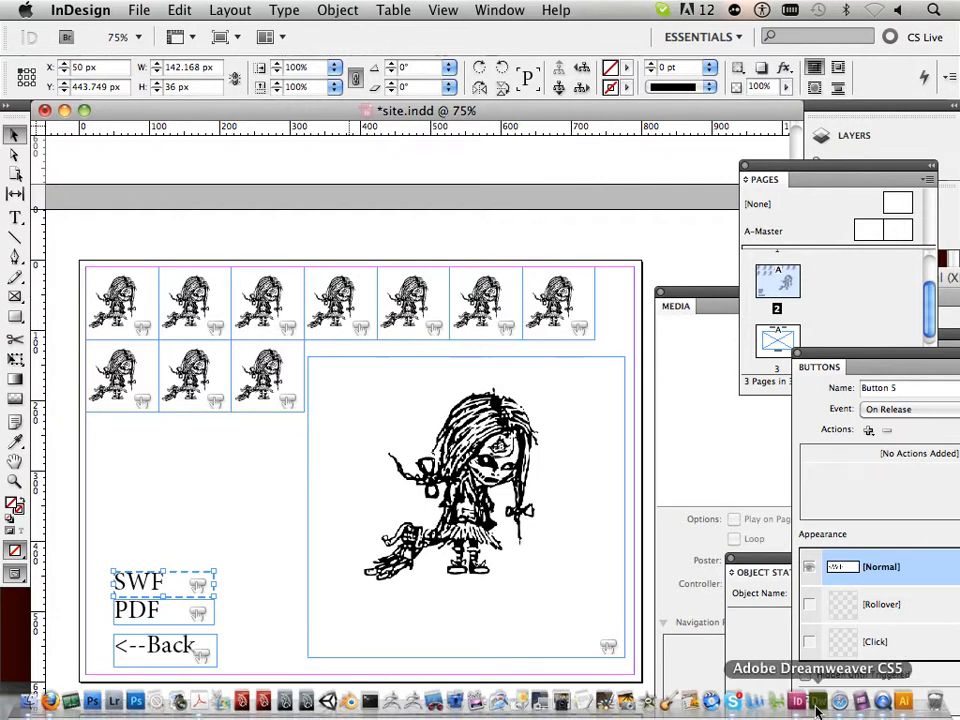
pyautogui.click(818, 702)
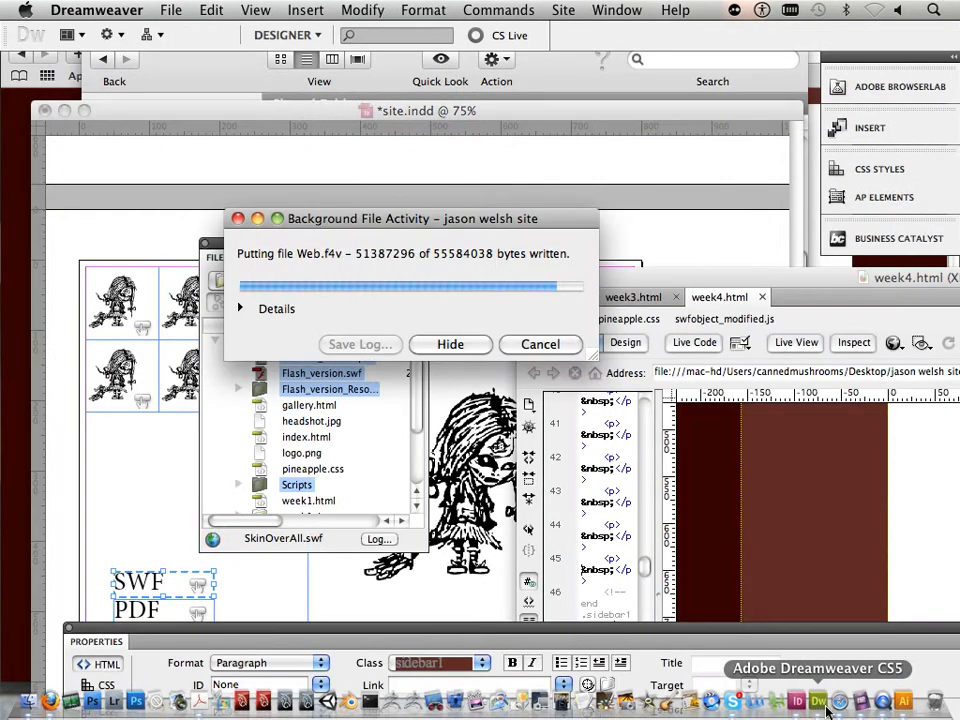
pyautogui.click(48, 701)
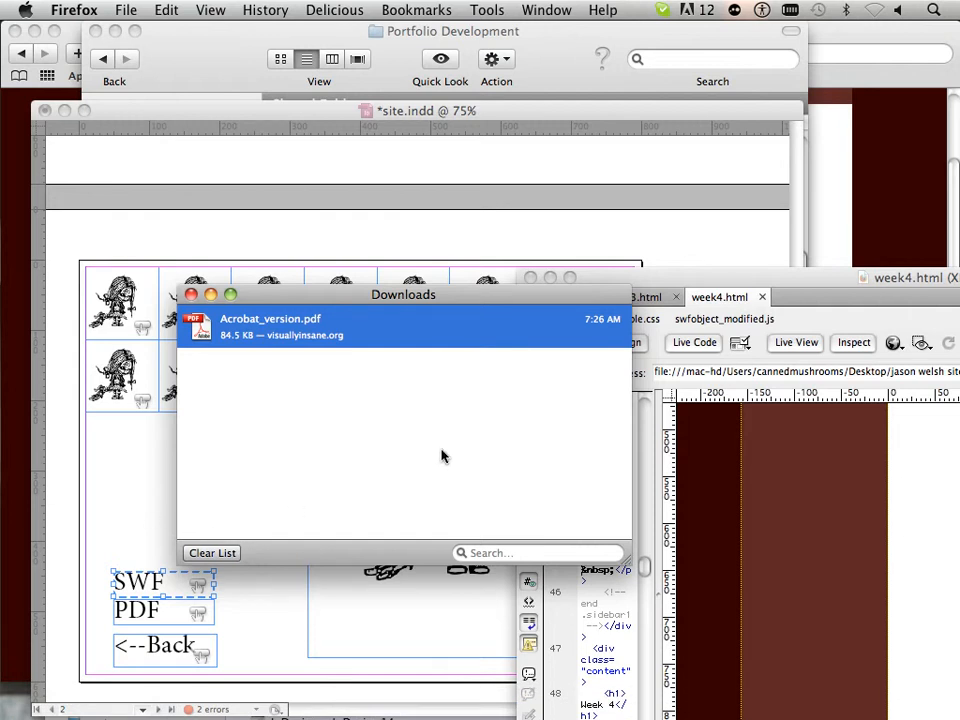
pyautogui.rightClick(45, 704)
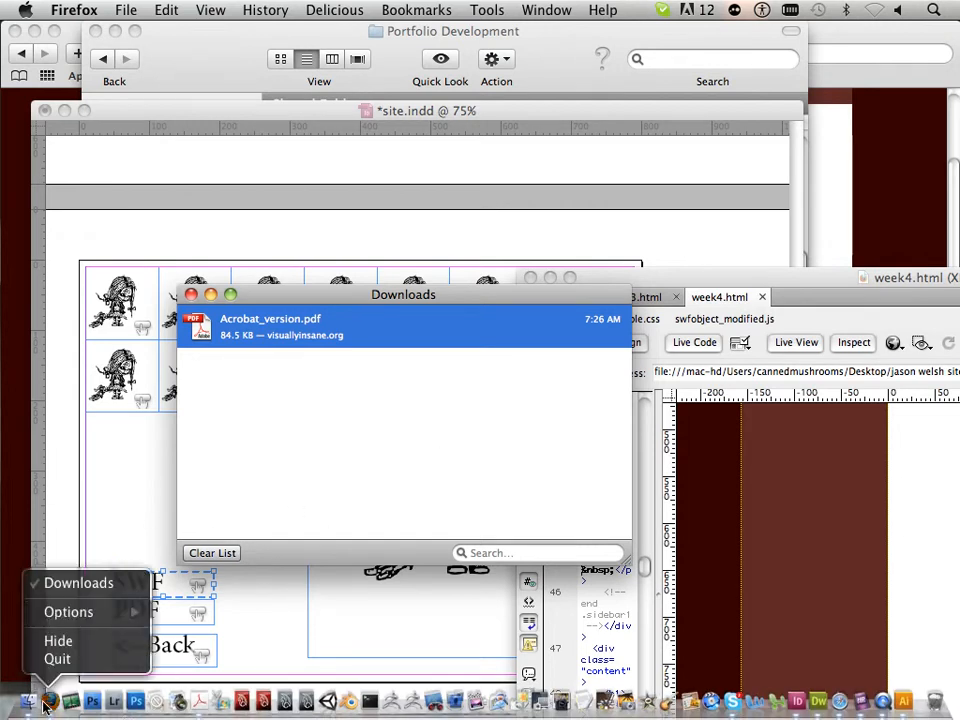
pyautogui.click(82, 586)
pyautogui.click(118, 9)
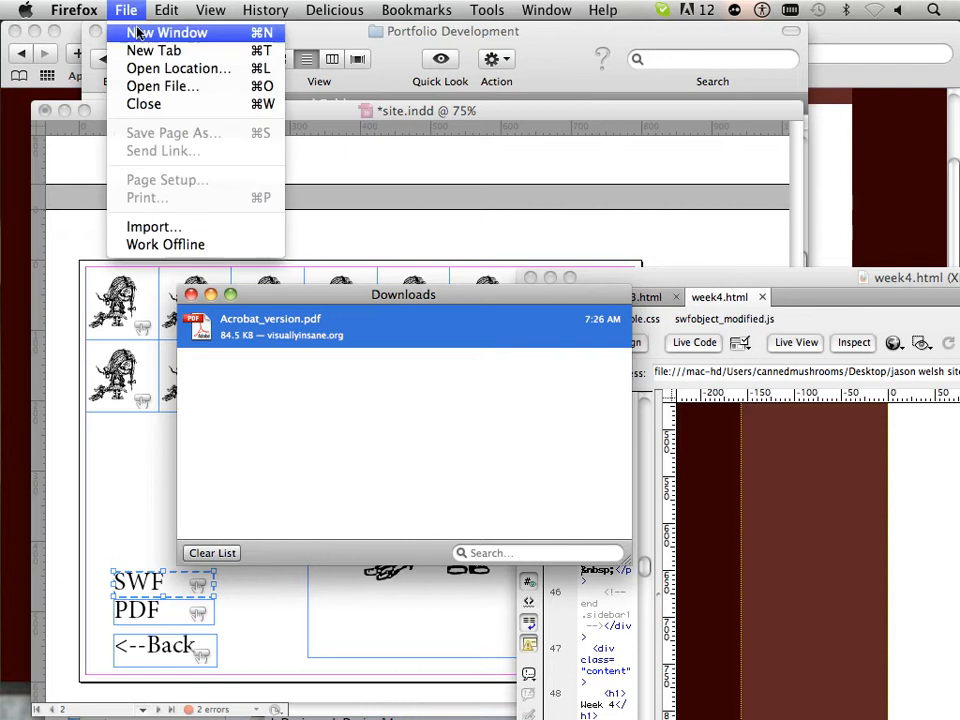
pyautogui.click(150, 33)
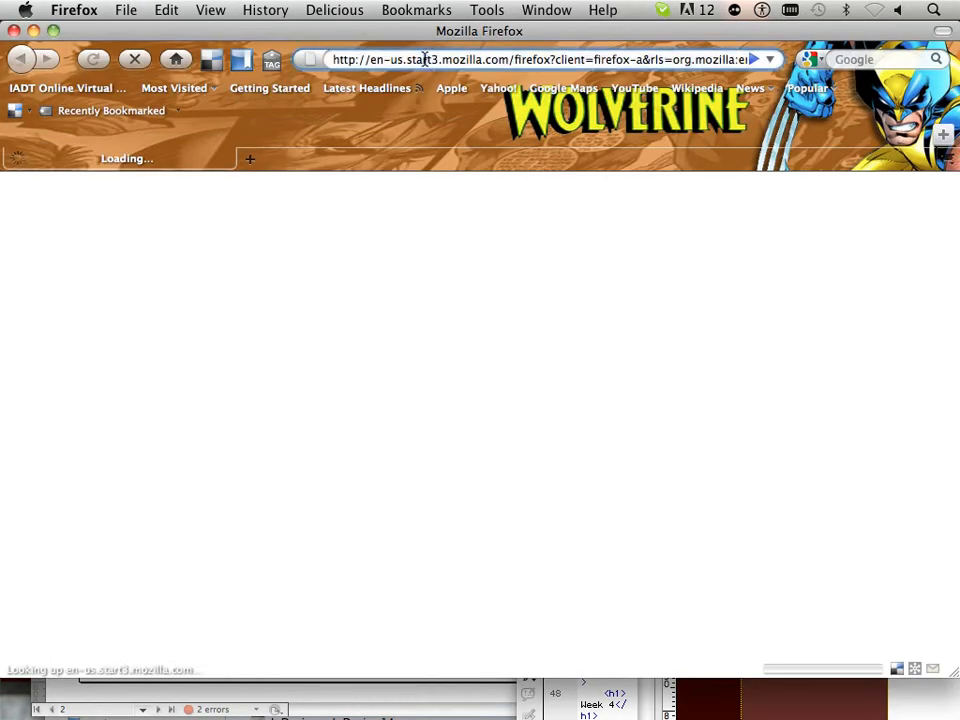
# - Load visuallyinsane.org/forvid in the browser and view the uploaded Gallery and Week 4 pages
pyautogui.click(425, 59)
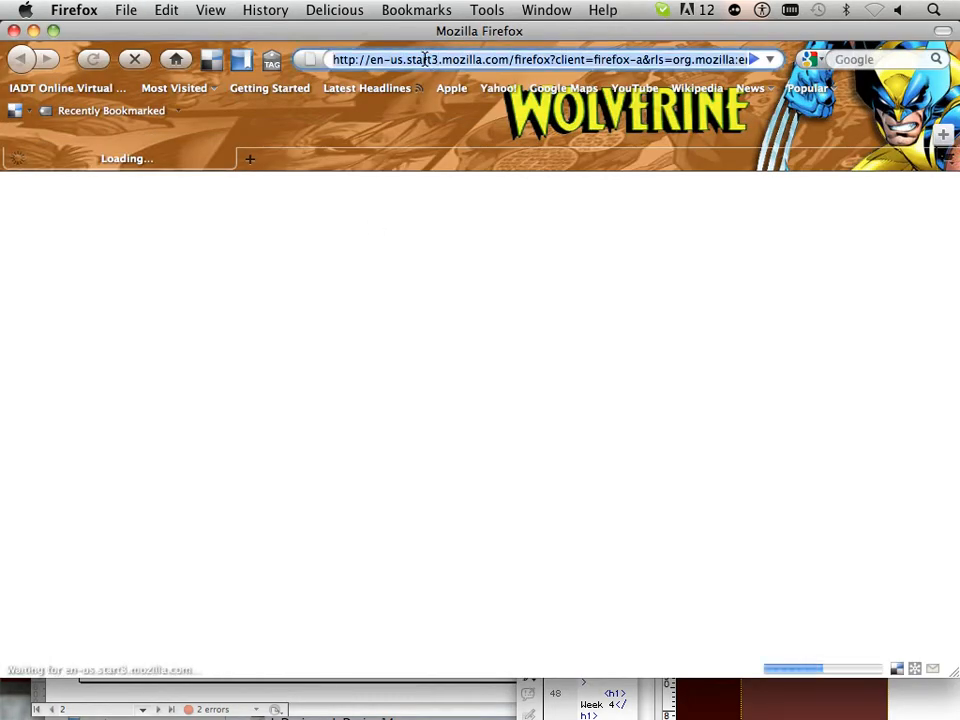
pyautogui.click(417, 60)
pyautogui.write('v')
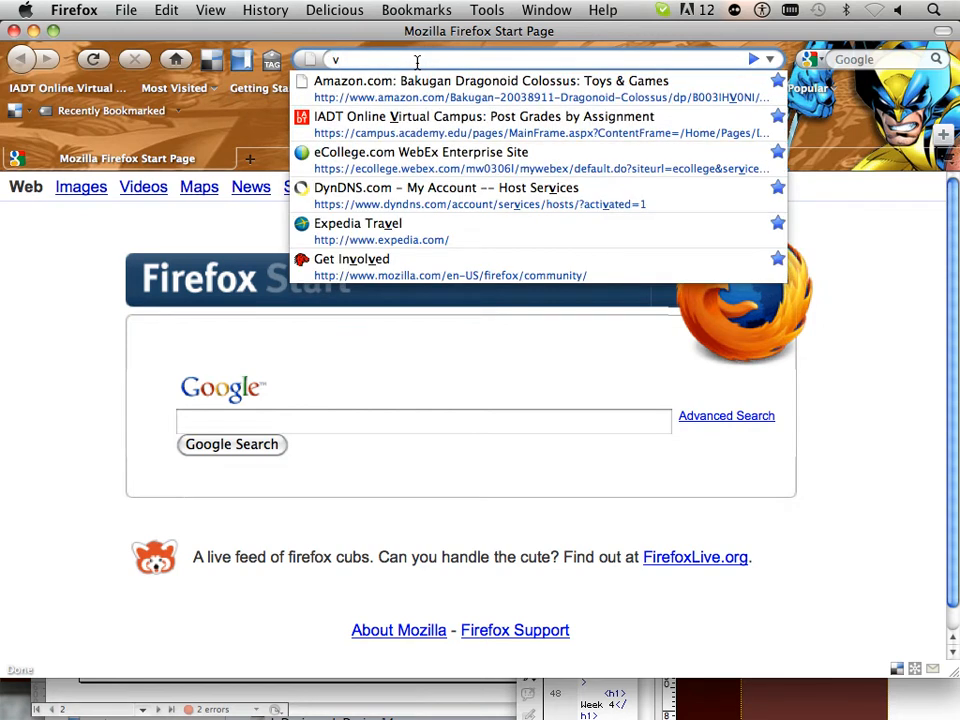
pyautogui.write('isuallyinsane.org/forvid')
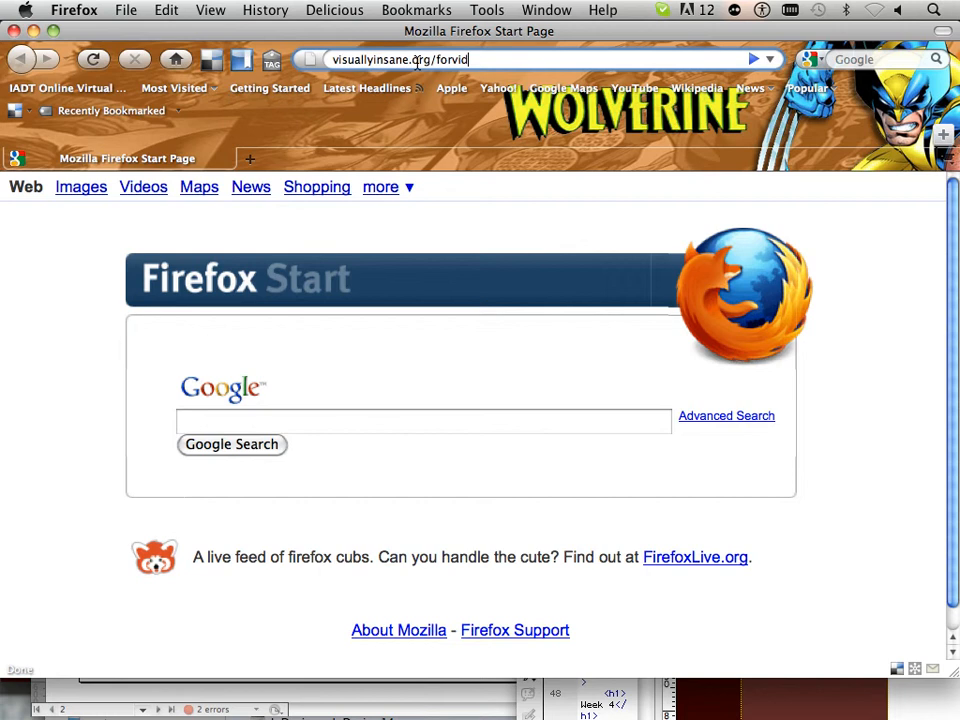
pyautogui.press('Return')
pyautogui.click(140, 410)
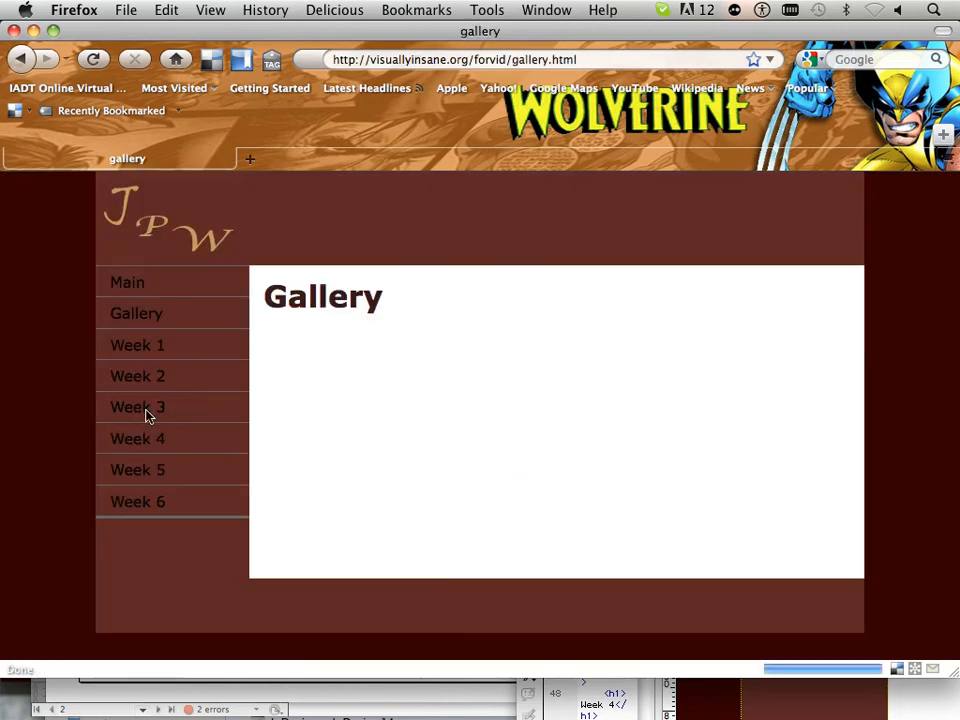
pyautogui.click(152, 437)
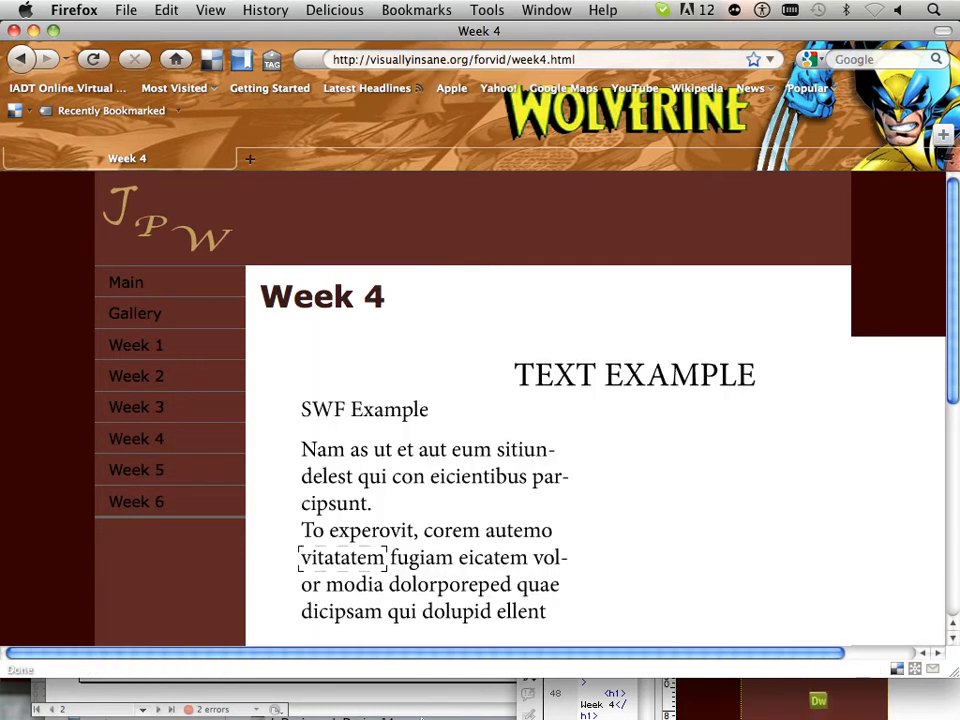
# - Return to Dreamweaver, approve overwriting all changed files on the remote server, and switch back to the browser's Week 4 page
pyautogui.click(818, 701)
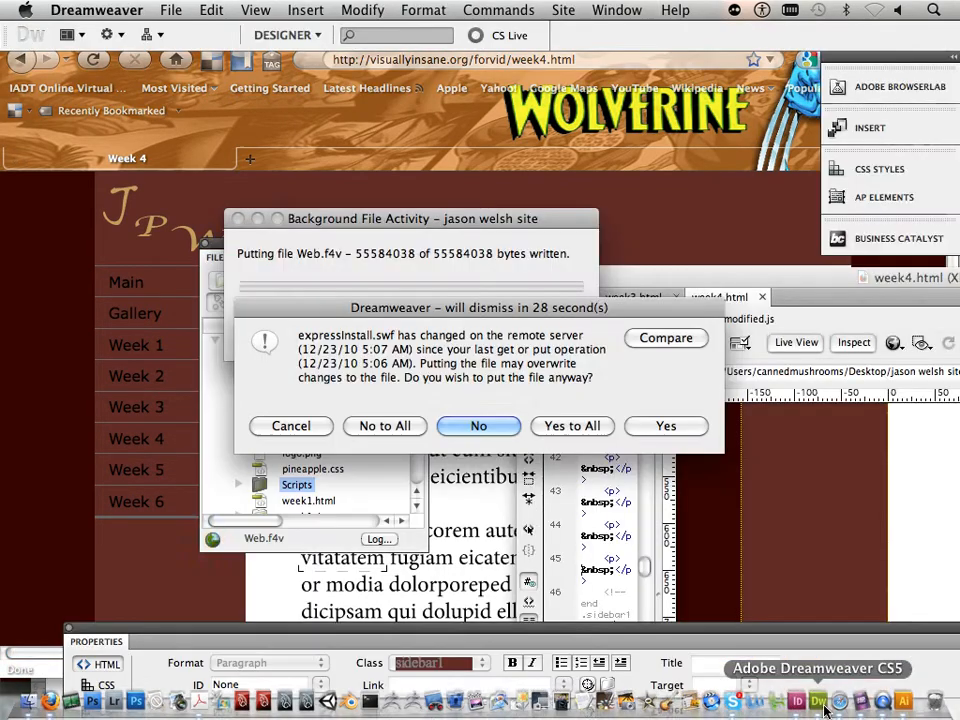
pyautogui.click(555, 426)
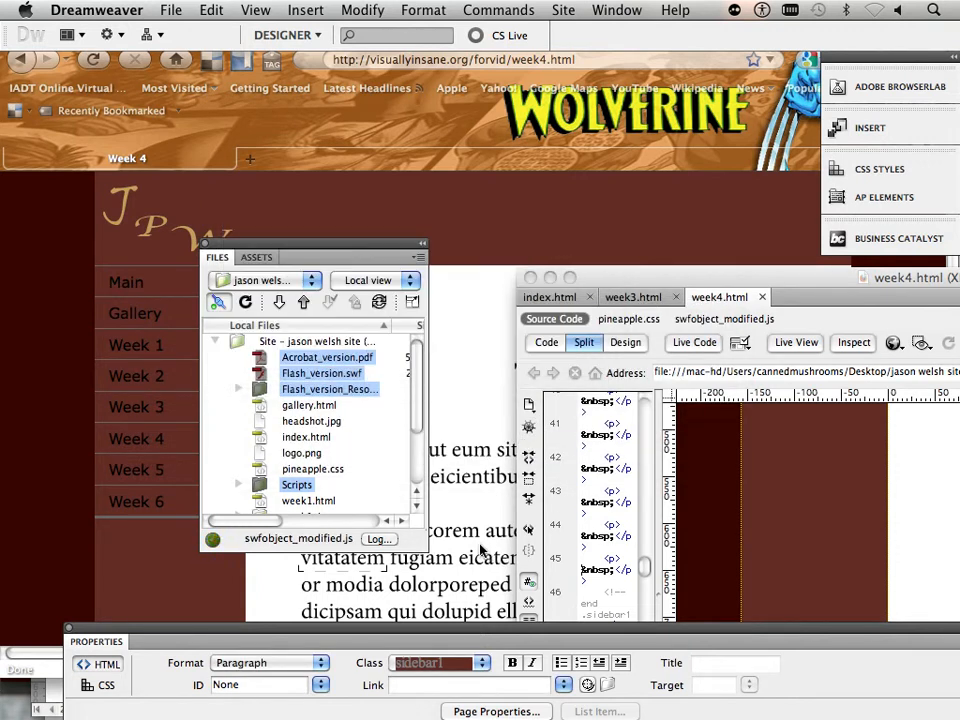
pyautogui.click(474, 457)
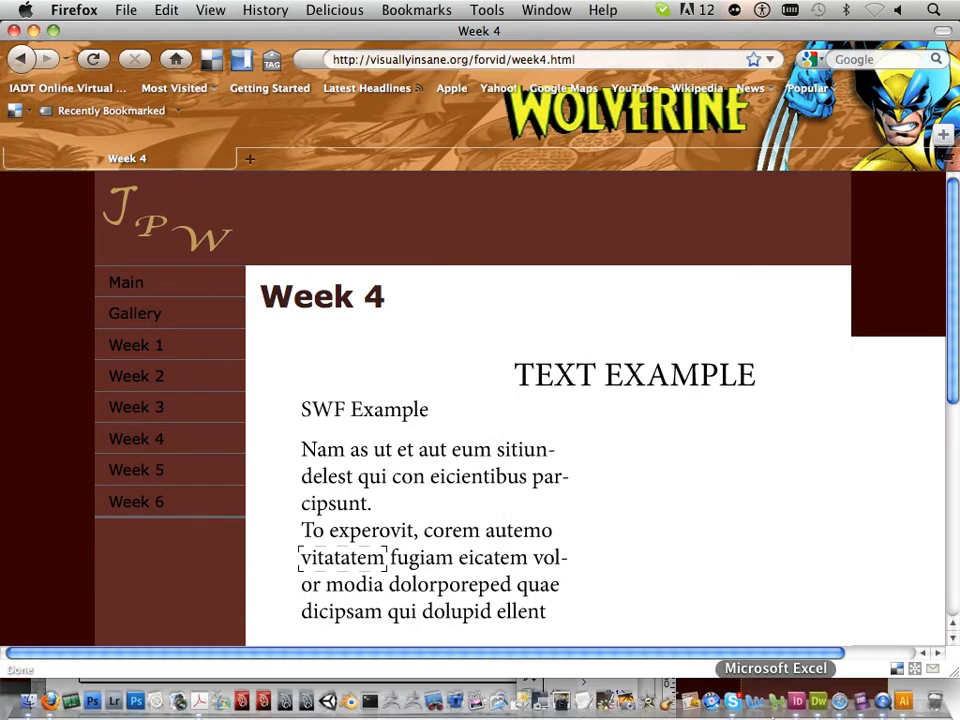
# - Back in Dreamweaver, select the SWF on week4.html and arrange the document window, Files panel and Properties panel within easy reach
pyautogui.click(814, 712)
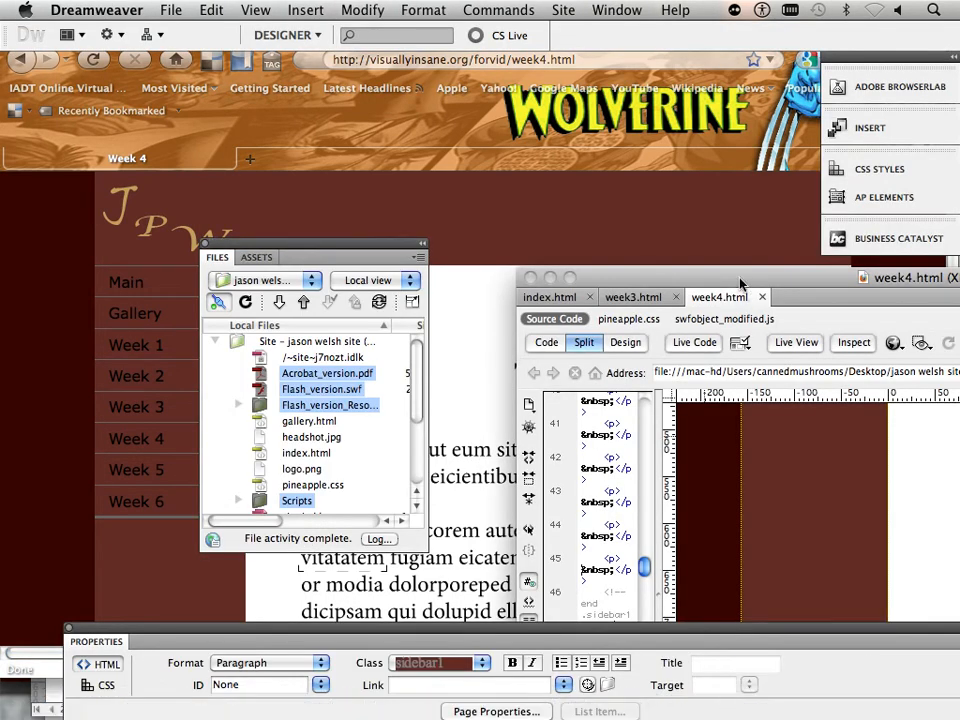
pyautogui.moveTo(739, 281); pyautogui.dragTo(334, 97)
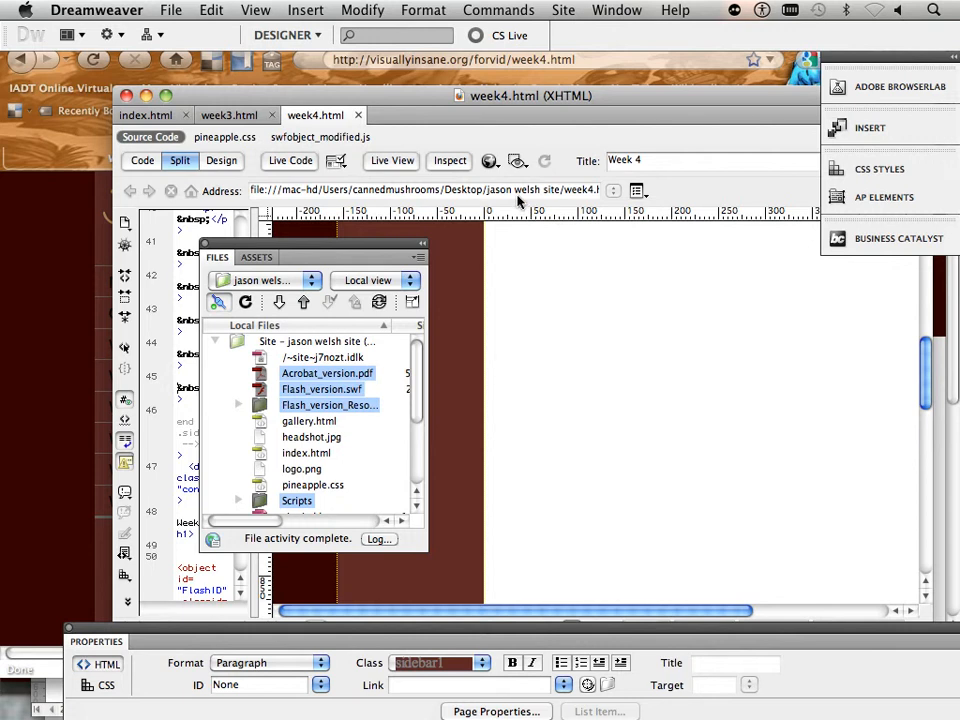
pyautogui.moveTo(459, 99); pyautogui.dragTo(345, 57)
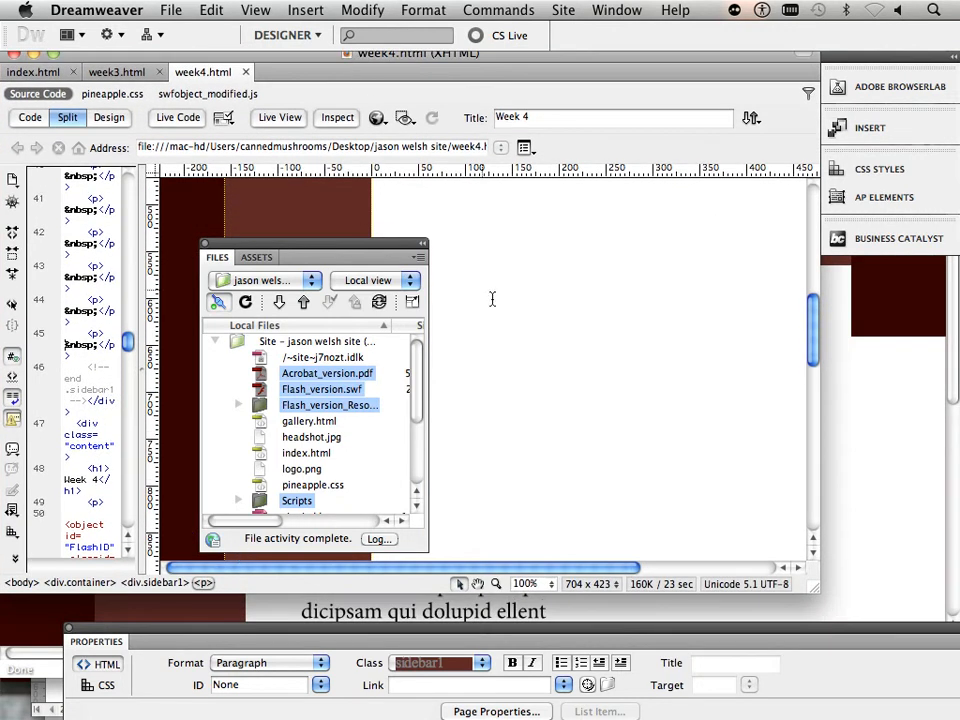
pyautogui.click(525, 316)
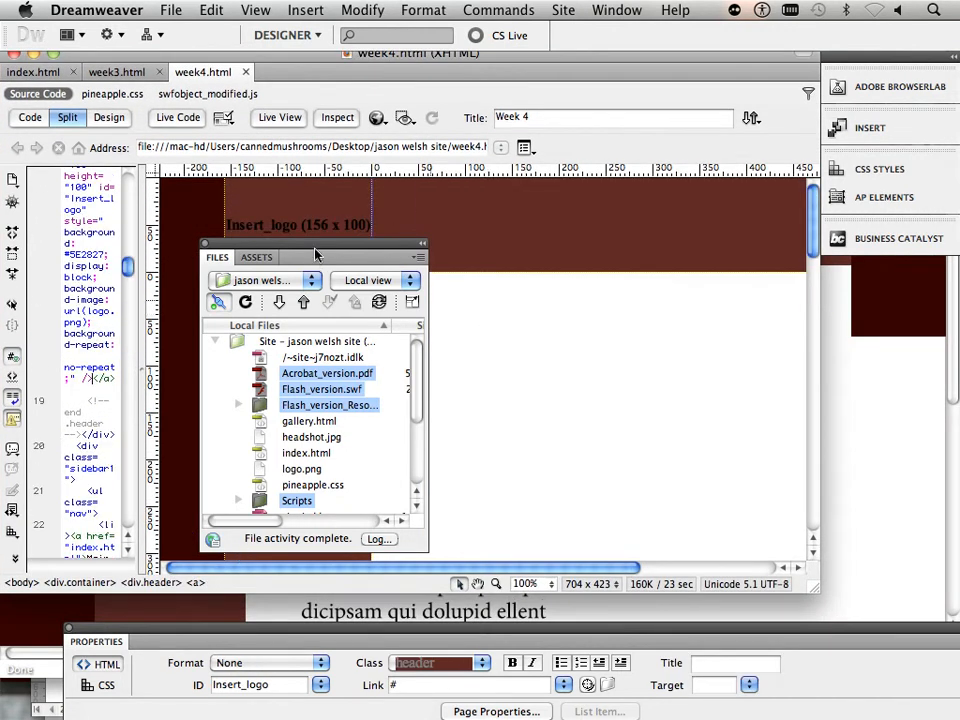
pyautogui.moveTo(315, 253); pyautogui.dragTo(180, 397)
pyautogui.scroll(-10, 407, 390)
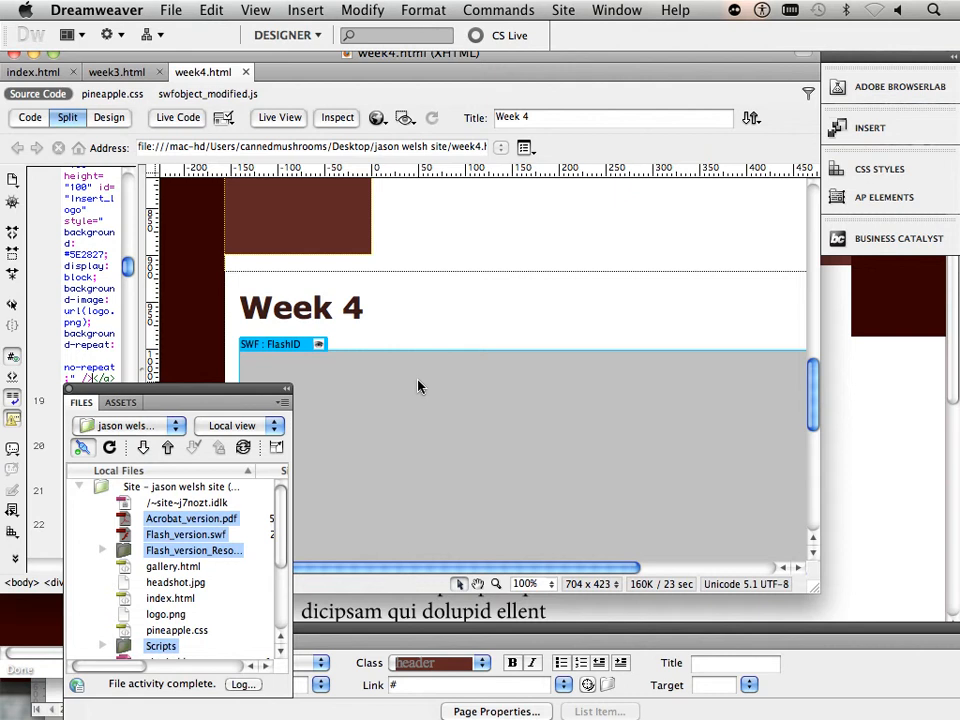
pyautogui.click(335, 399)
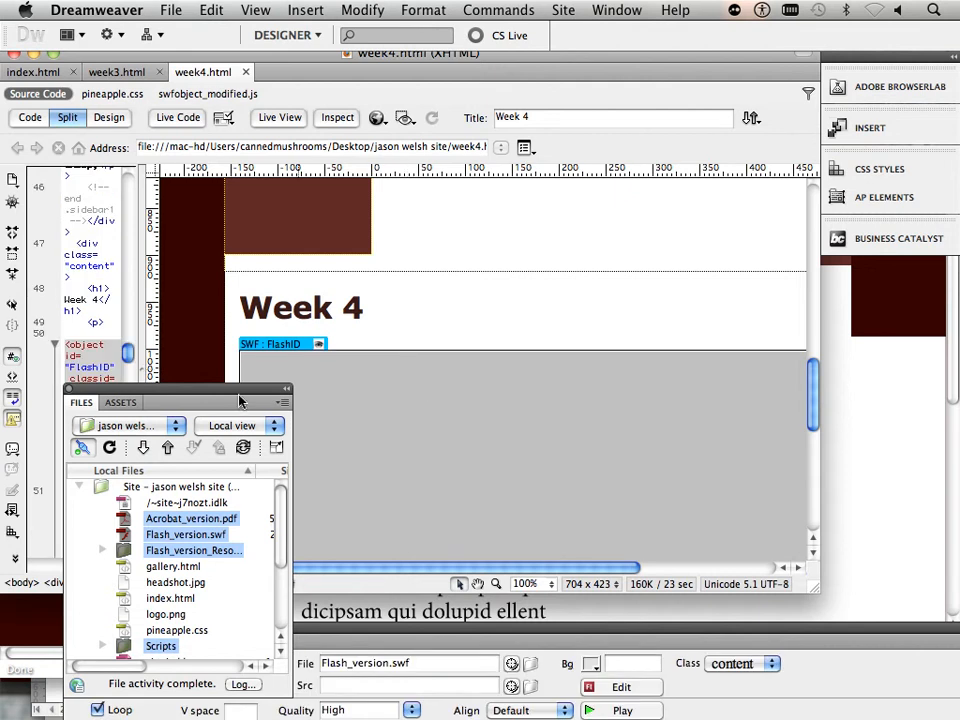
pyautogui.moveTo(240, 401); pyautogui.dragTo(670, 176)
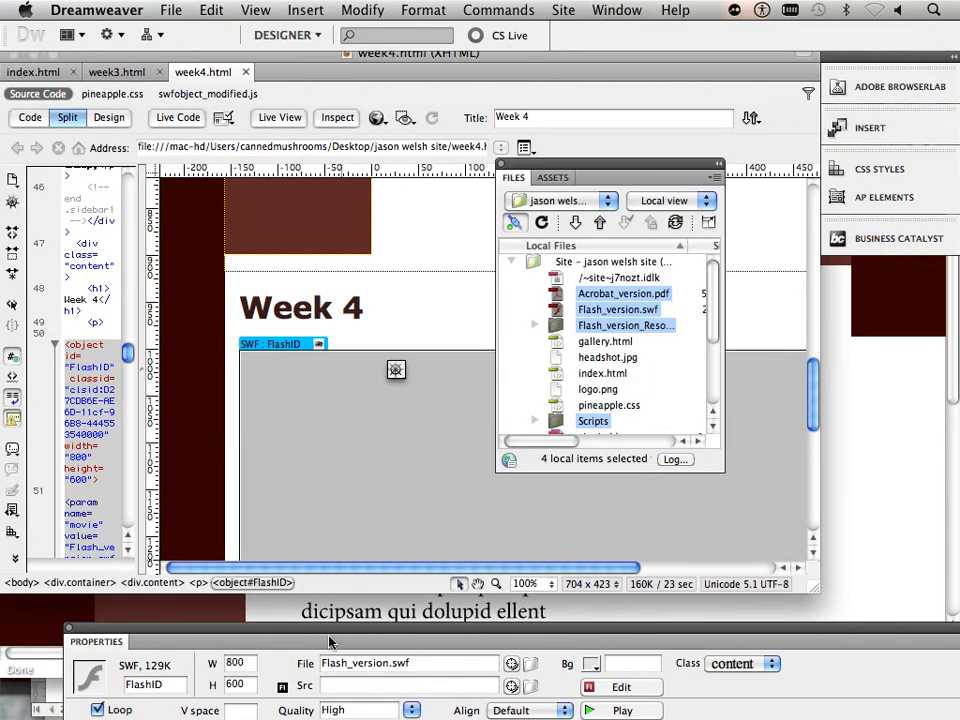
pyautogui.moveTo(330, 643); pyautogui.dragTo(331, 323)
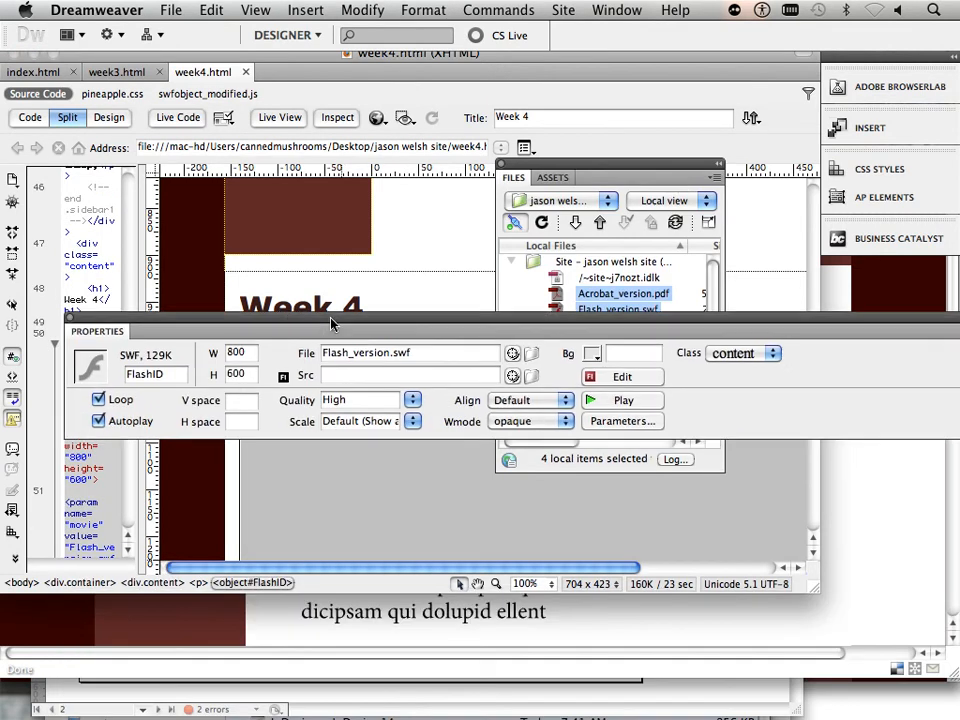
# - Try a width of 500 and a height of 300 for the Week 4 SWF, and reset it to its original size
pyautogui.click(245, 374)
pyautogui.moveTo(245, 374); pyautogui.dragTo(211, 374)
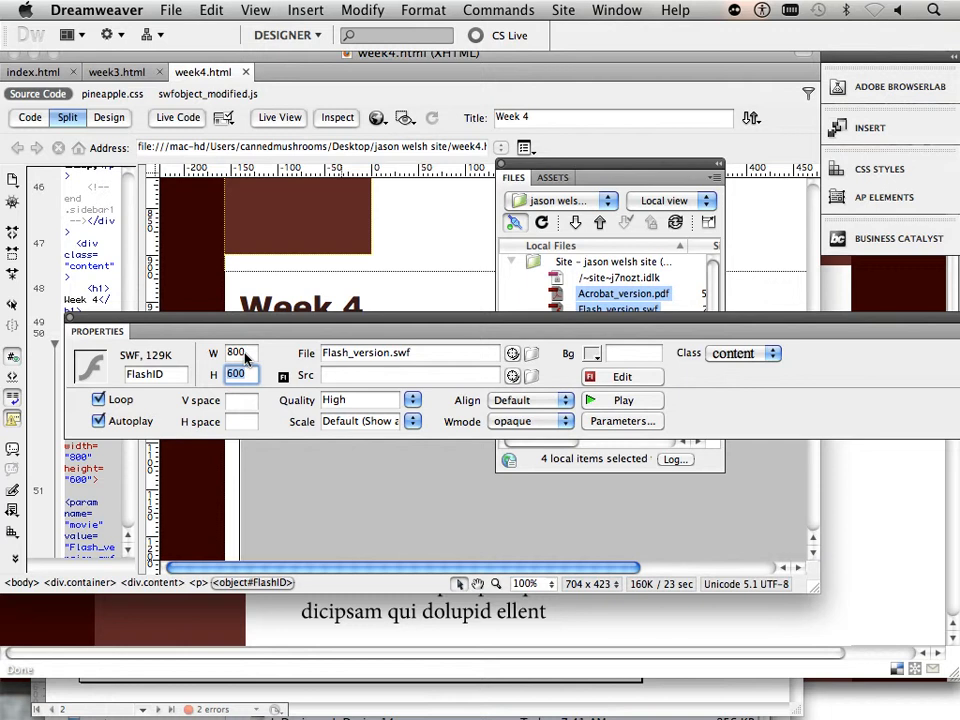
pyautogui.moveTo(247, 354); pyautogui.dragTo(214, 352)
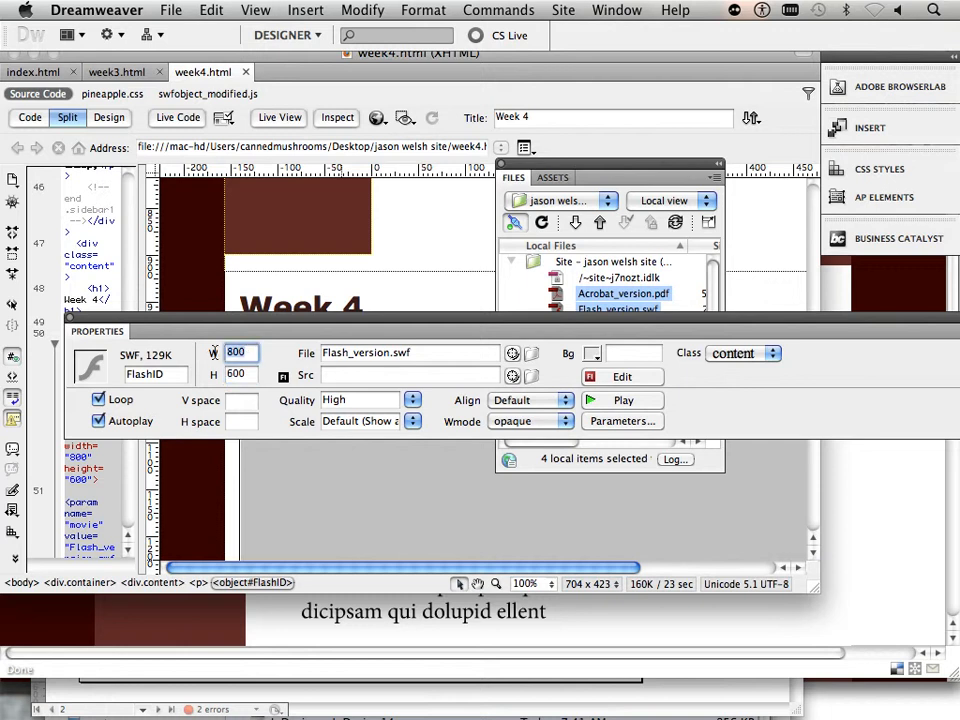
pyautogui.click(243, 374)
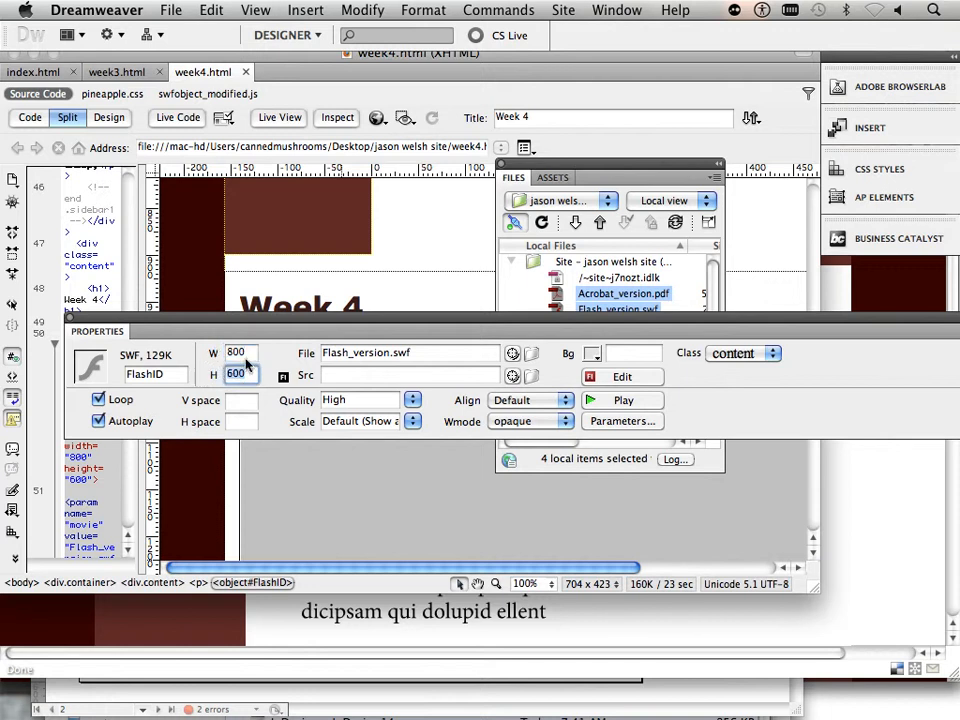
pyautogui.hotkey('shift', 'Tab')
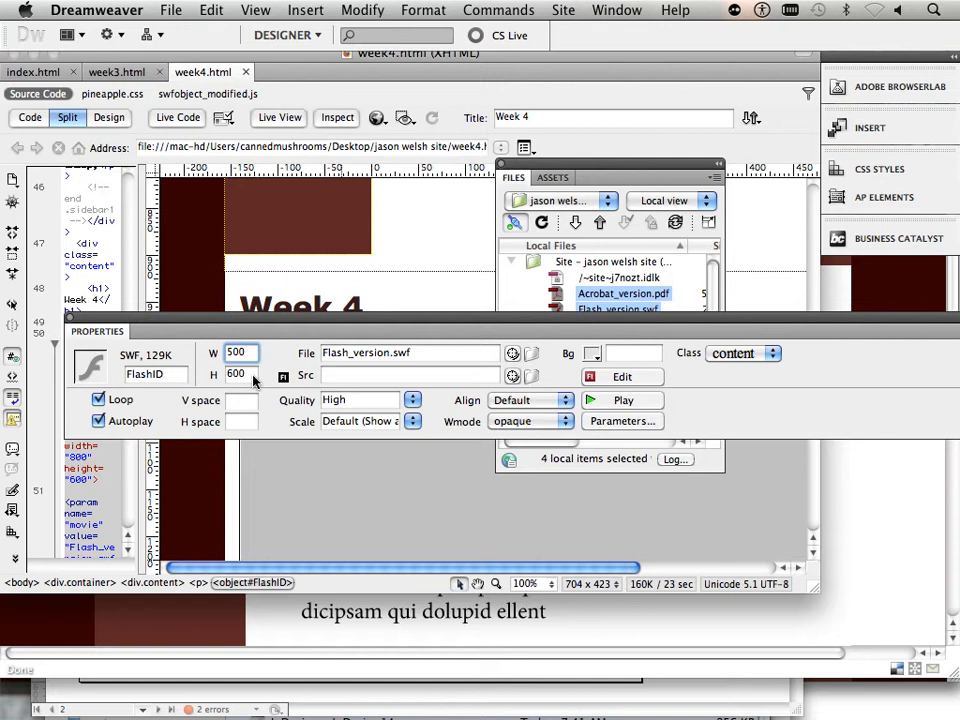
pyautogui.press('Tab')
pyautogui.write('300')
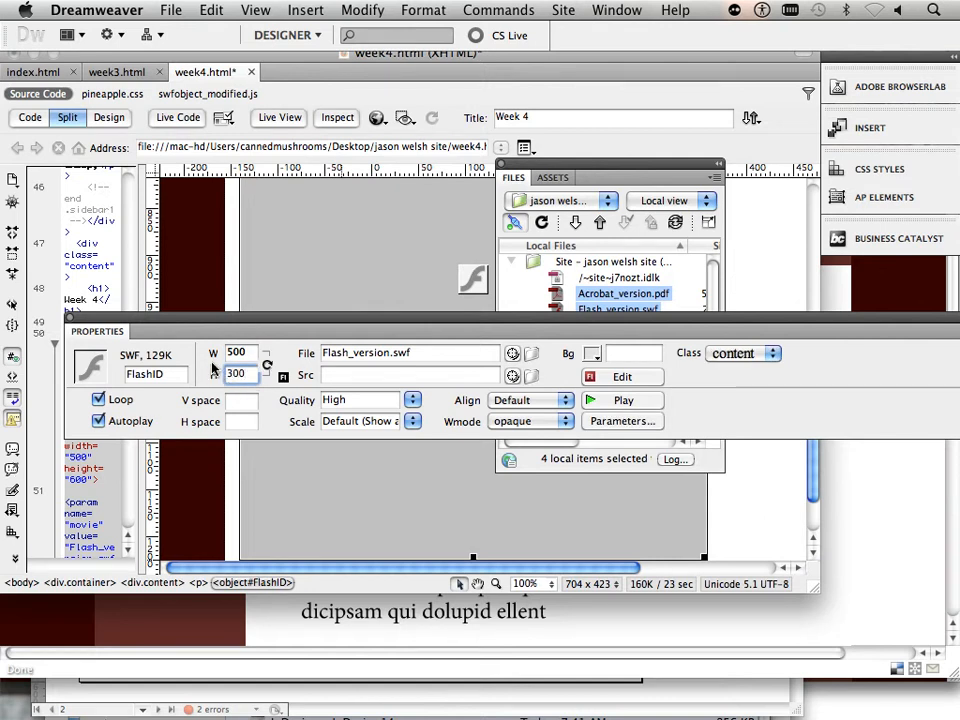
pyautogui.click(266, 366)
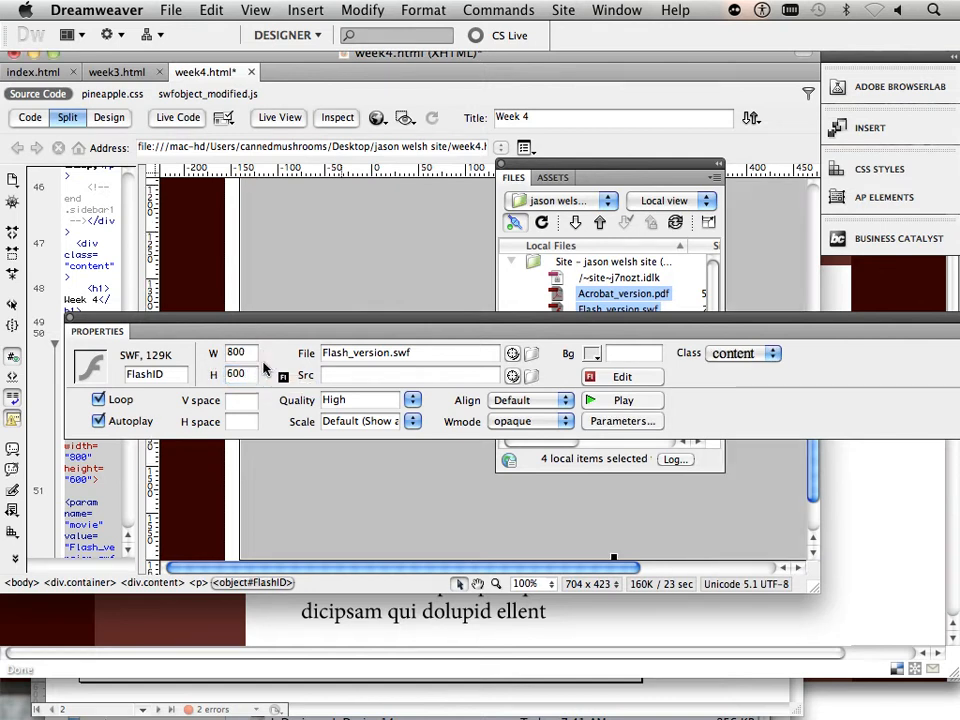
# - Set the Week 4 SWF's width to 500 and its height to 300
pyautogui.doubleClick(236, 352)
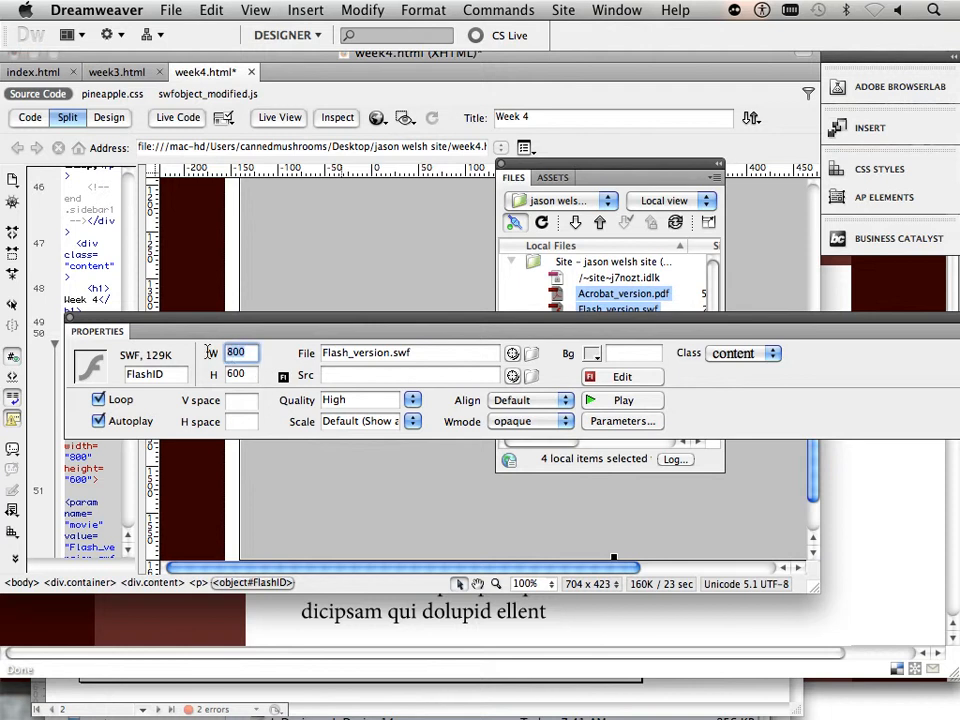
pyautogui.write('500')
pyautogui.press('Tab')
pyautogui.write('300')
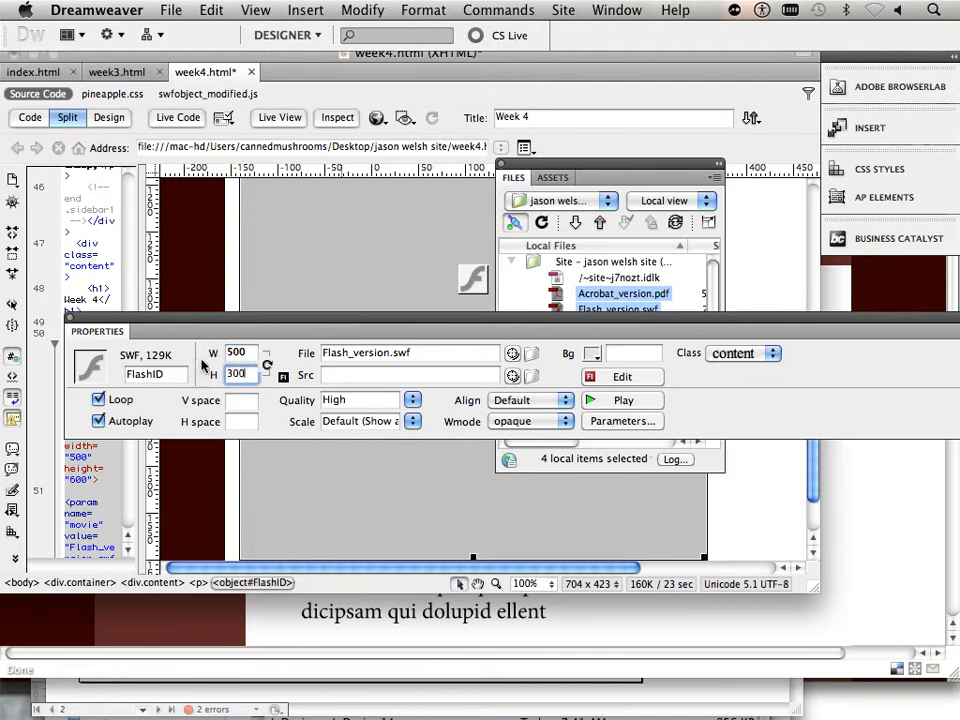
pyautogui.click(244, 357)
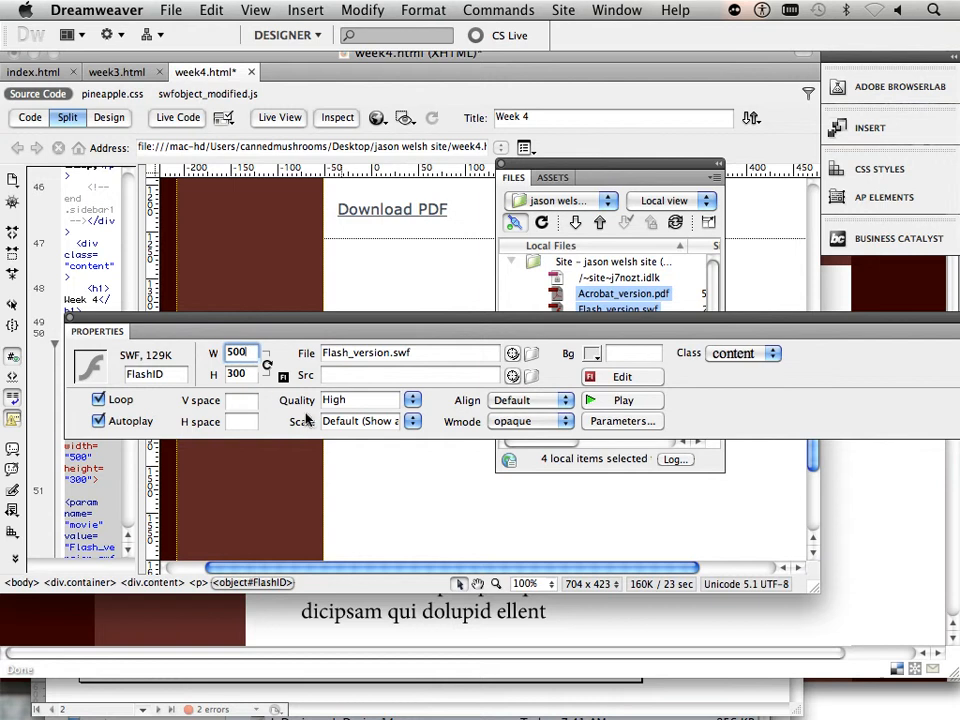
# - Reselect the SWF below the Week 4 heading and save all open pages
pyautogui.click(427, 490)
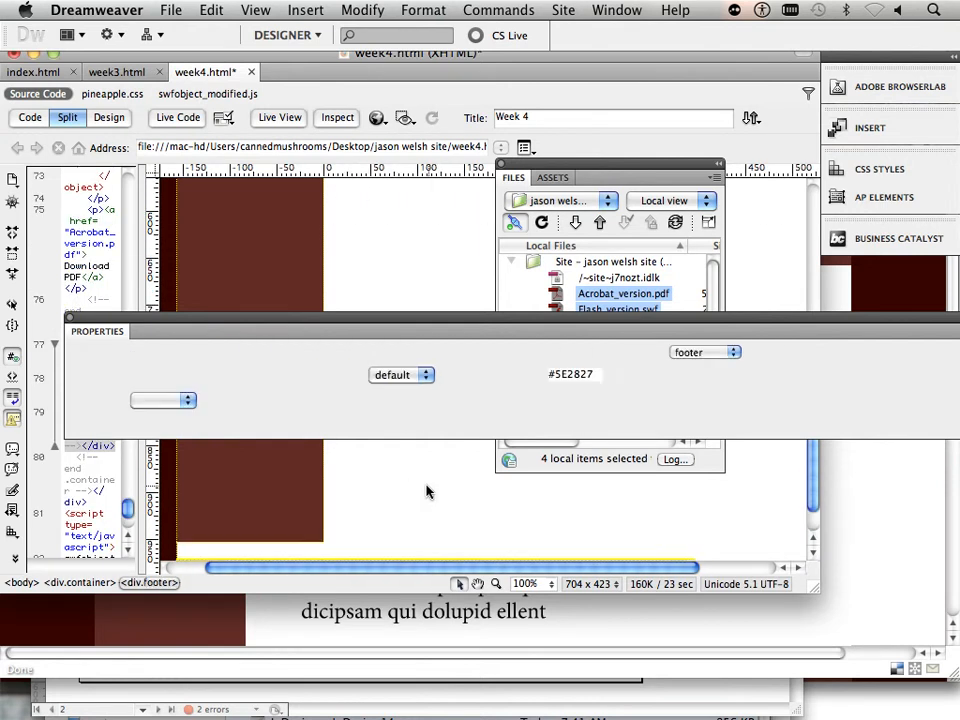
pyautogui.scroll(10, 427, 490)
pyautogui.click(431, 500)
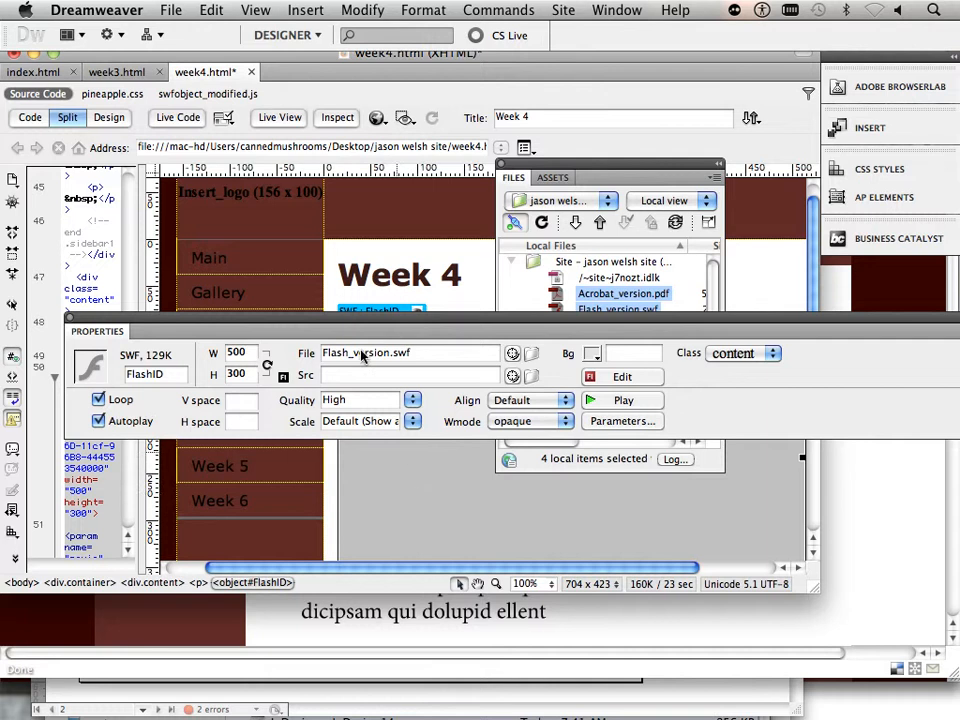
pyautogui.click(170, 12)
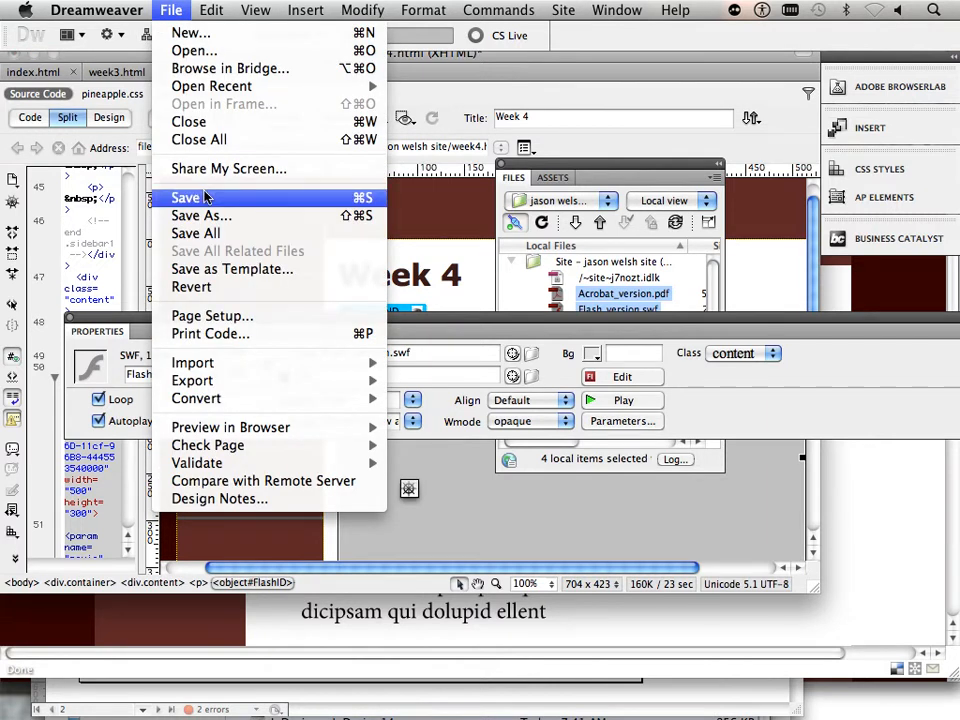
pyautogui.click(242, 232)
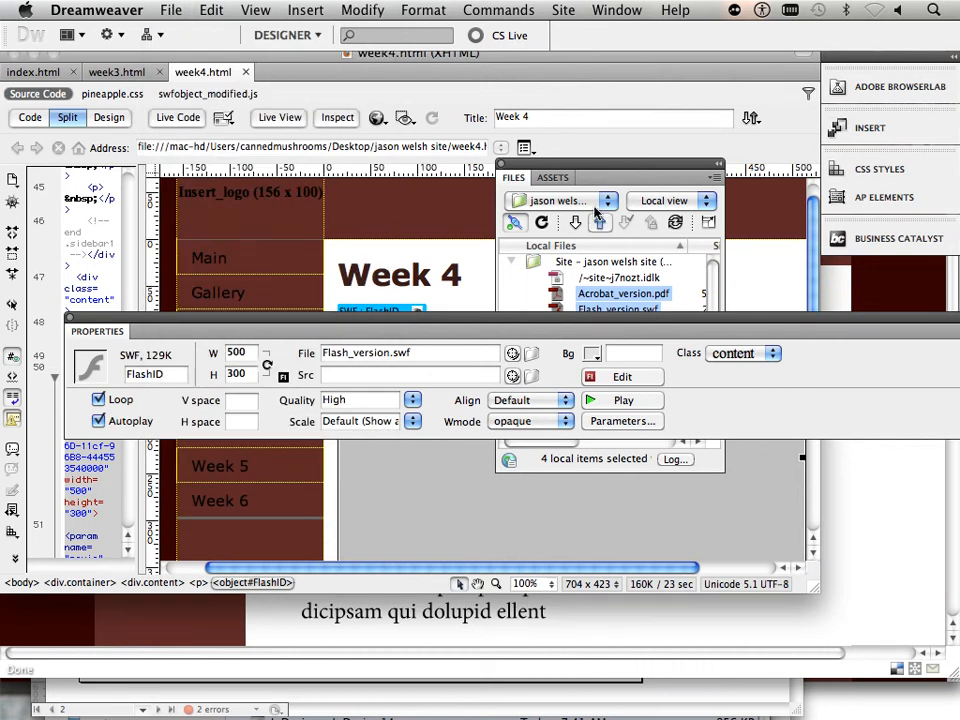
# - Move the Files panel clear of the properties, and upload week4.html to the remote site
pyautogui.moveTo(596, 163); pyautogui.dragTo(351, 93)
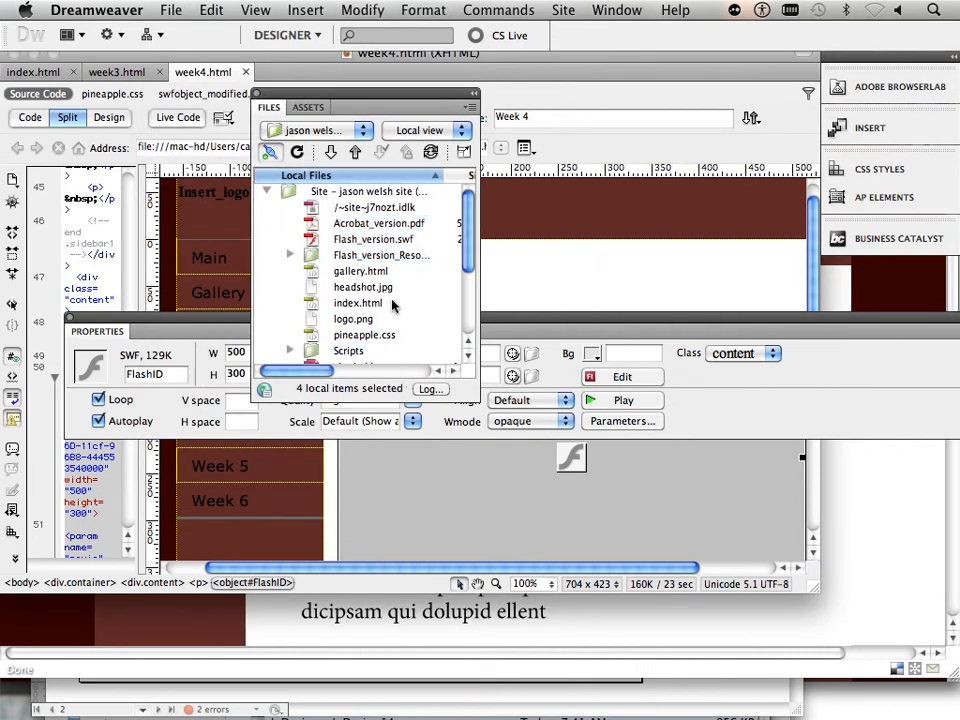
pyautogui.scroll(-5, 383, 310)
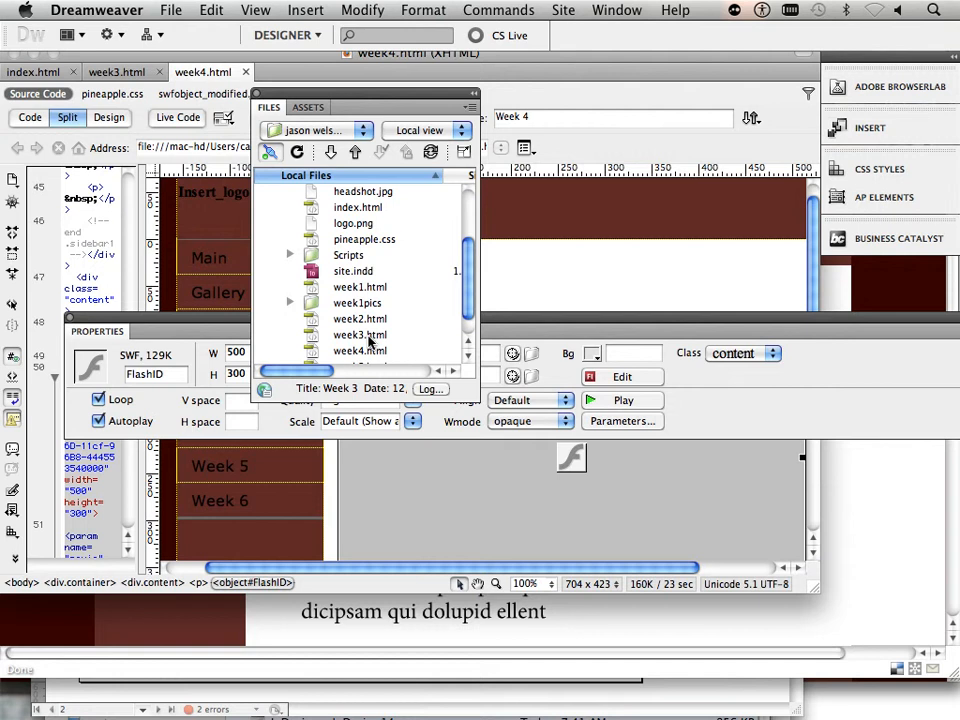
pyautogui.click(362, 350)
pyautogui.click(357, 152)
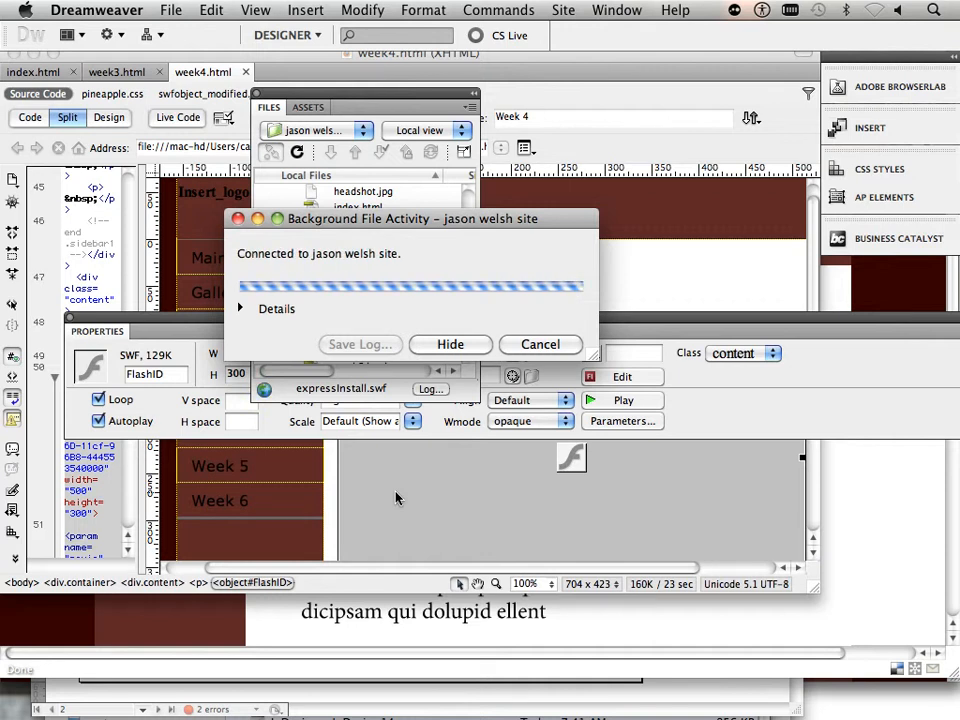
# - Switch to Firefox, reload the Week 4 page and examine how the resized SWF displays above the PDF download link
pyautogui.moveTo(420, 712)
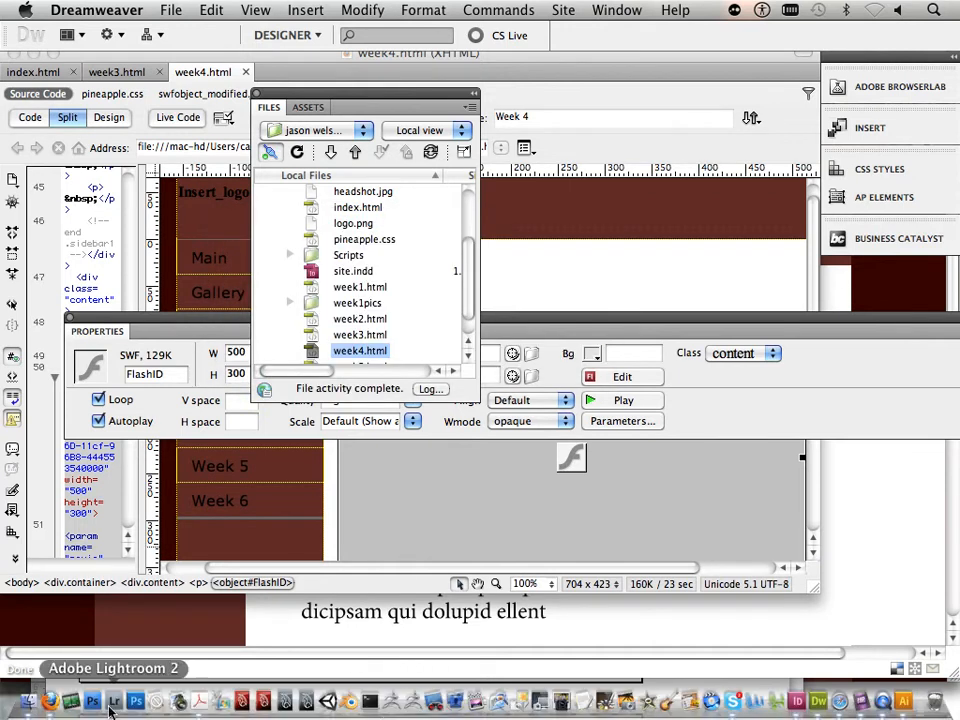
pyautogui.click(46, 702)
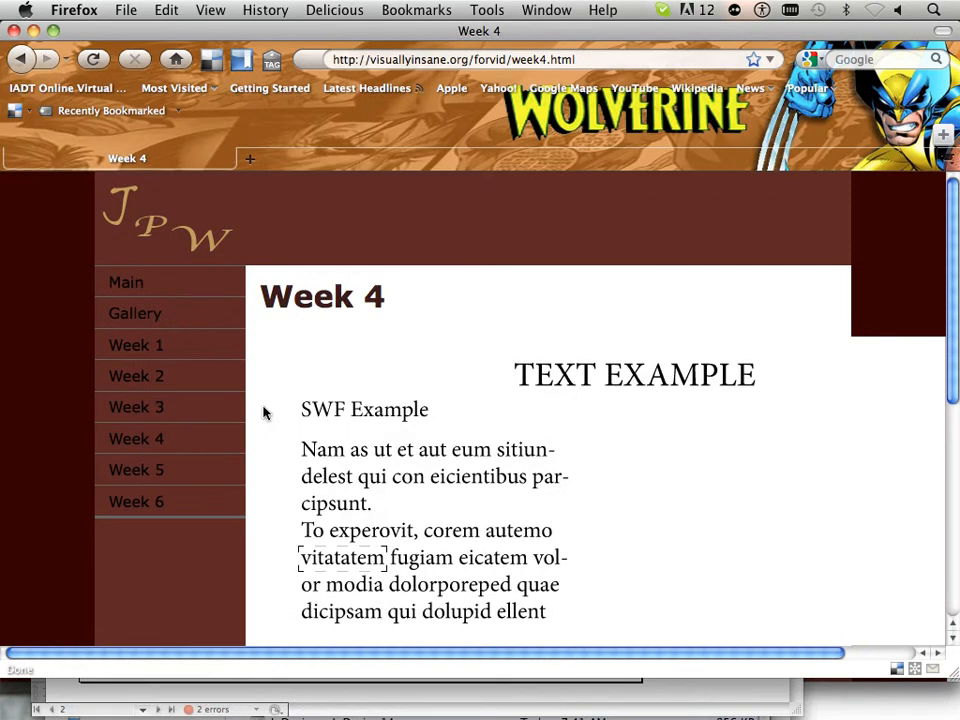
pyautogui.click(93, 59)
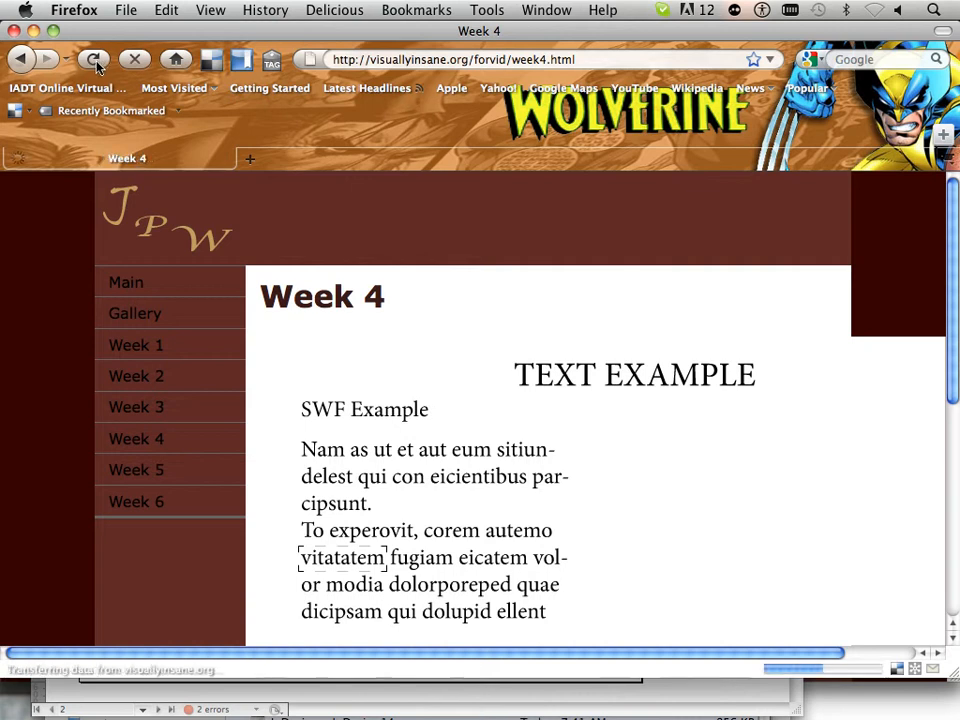
pyautogui.scroll(-3, 311, 407)
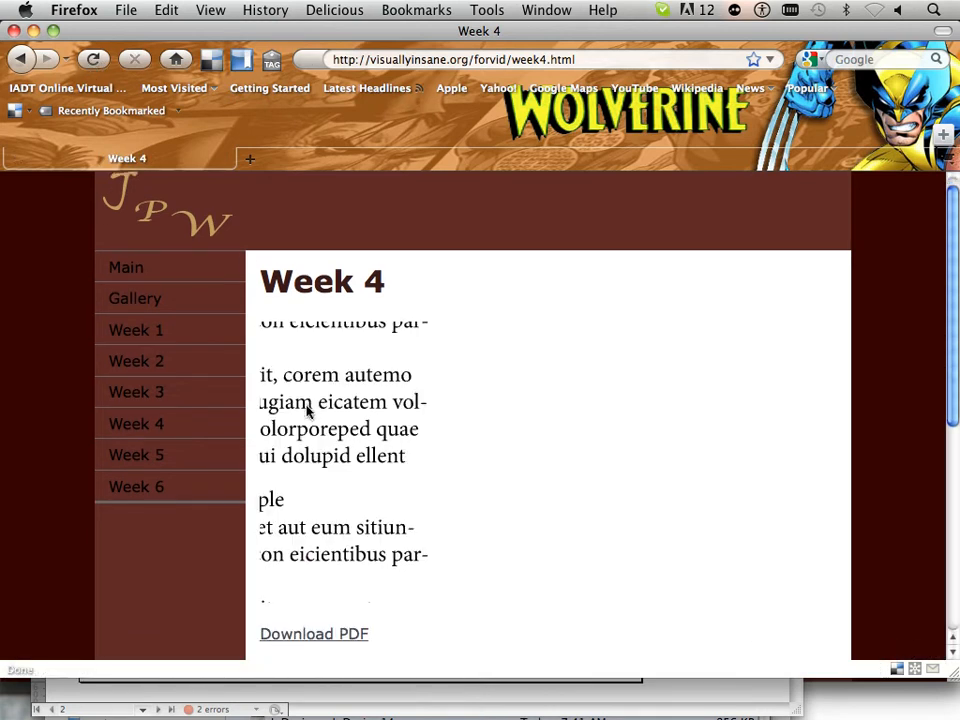
pyautogui.scroll(3, 315, 371)
pyautogui.scroll(-10, 358, 482)
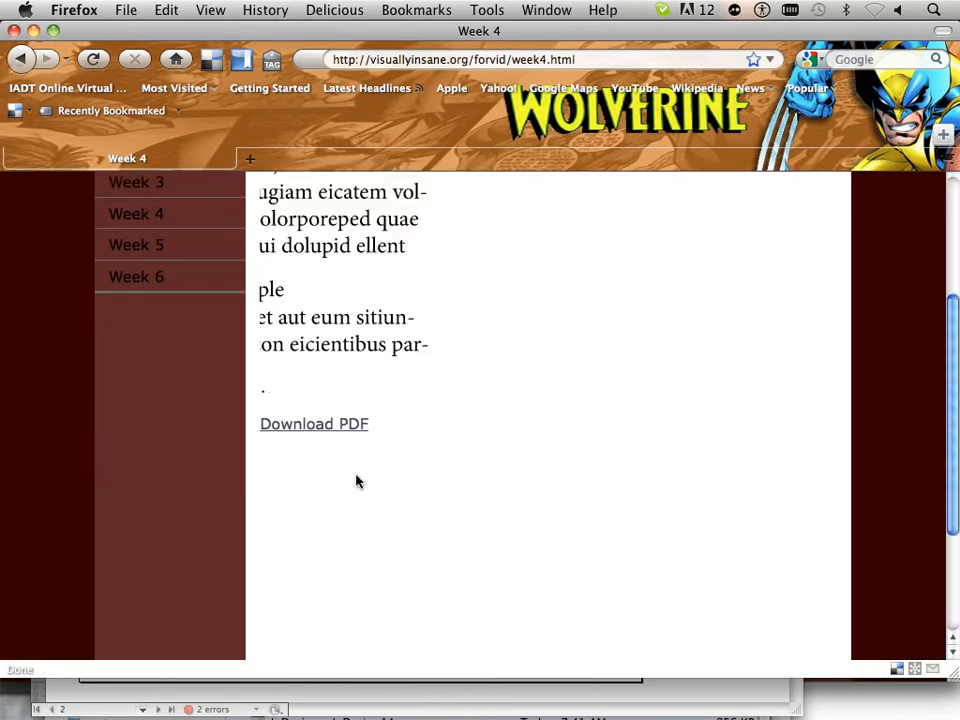
pyautogui.scroll(4, 315, 345)
pyautogui.scroll(6, 340, 380)
pyautogui.scroll(-5, 362, 396)
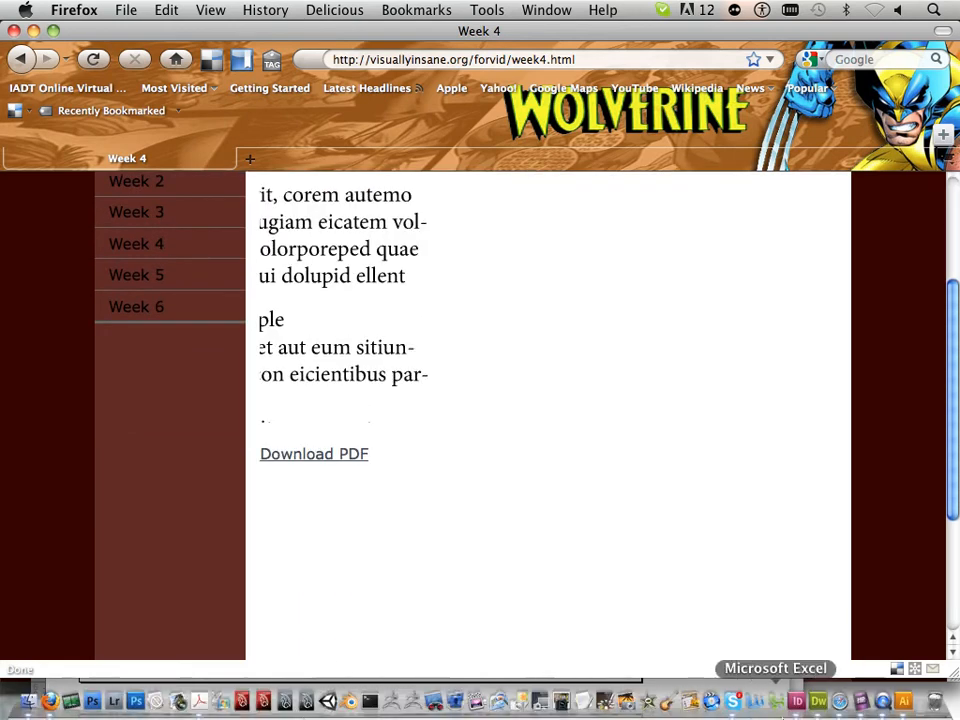
# - Review pages 1 and 2 of site.indd in InDesign, and reload the Week 4 page in Firefox for comparison
pyautogui.click(798, 703)
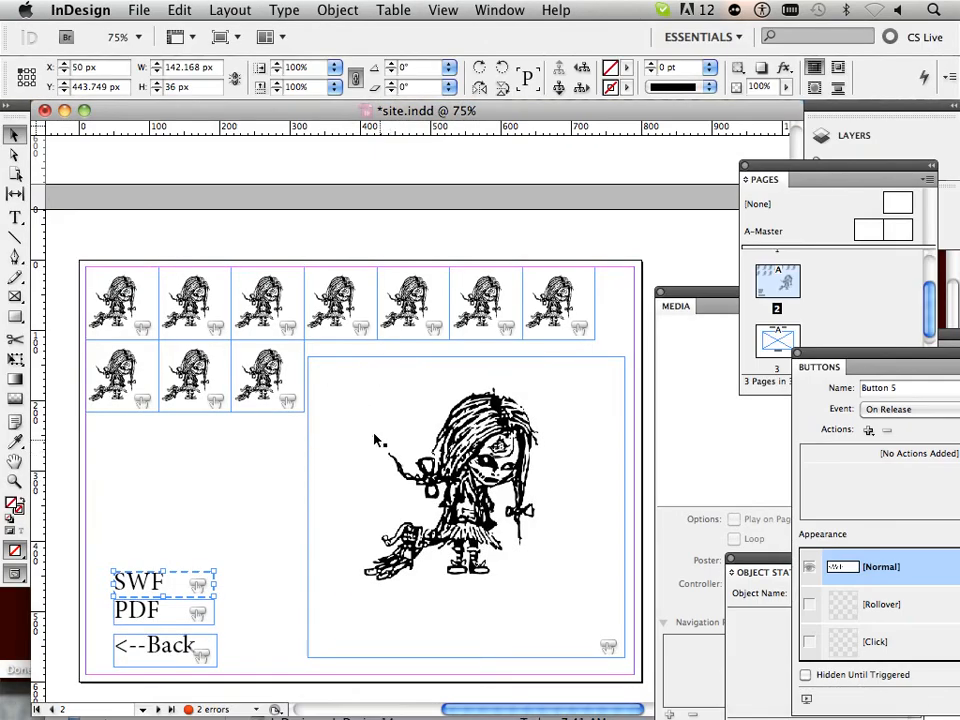
pyautogui.scroll(7, 373, 436)
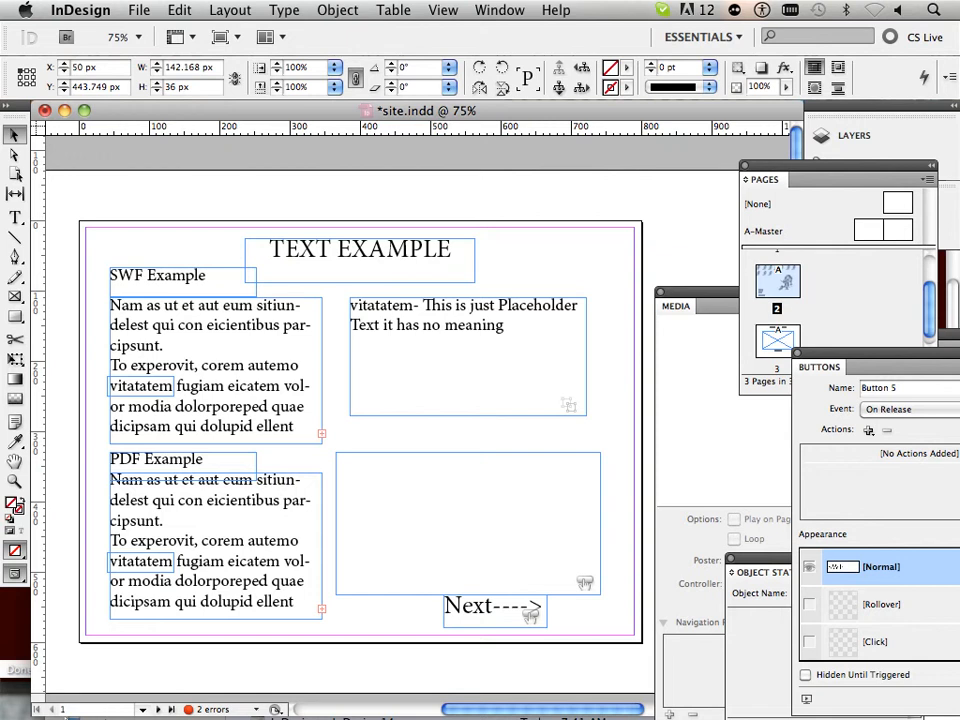
pyautogui.click(45, 702)
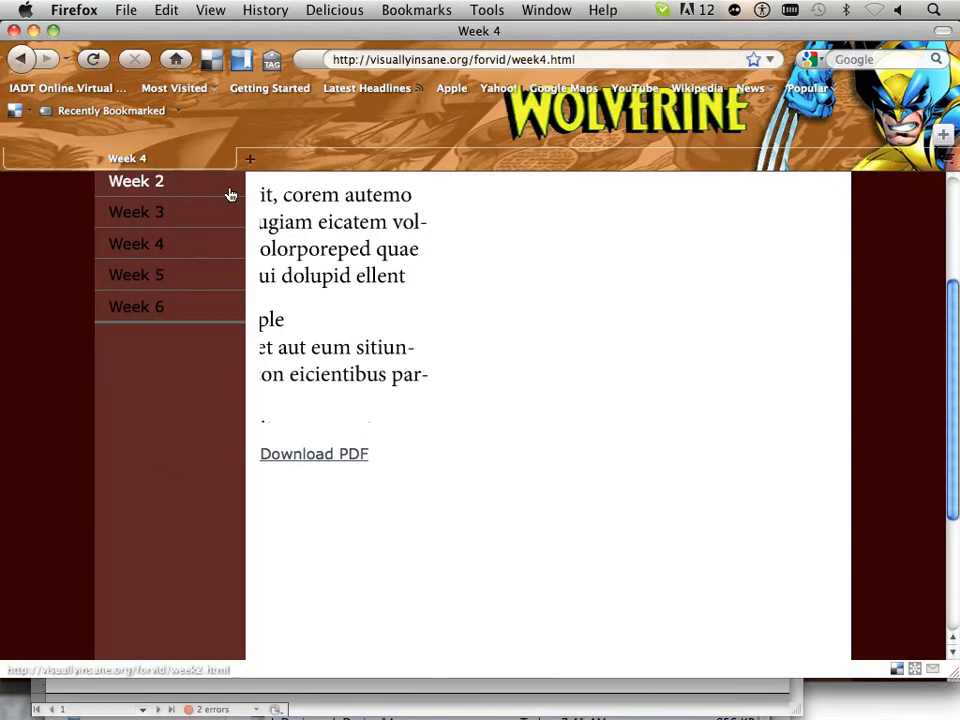
pyautogui.click(93, 59)
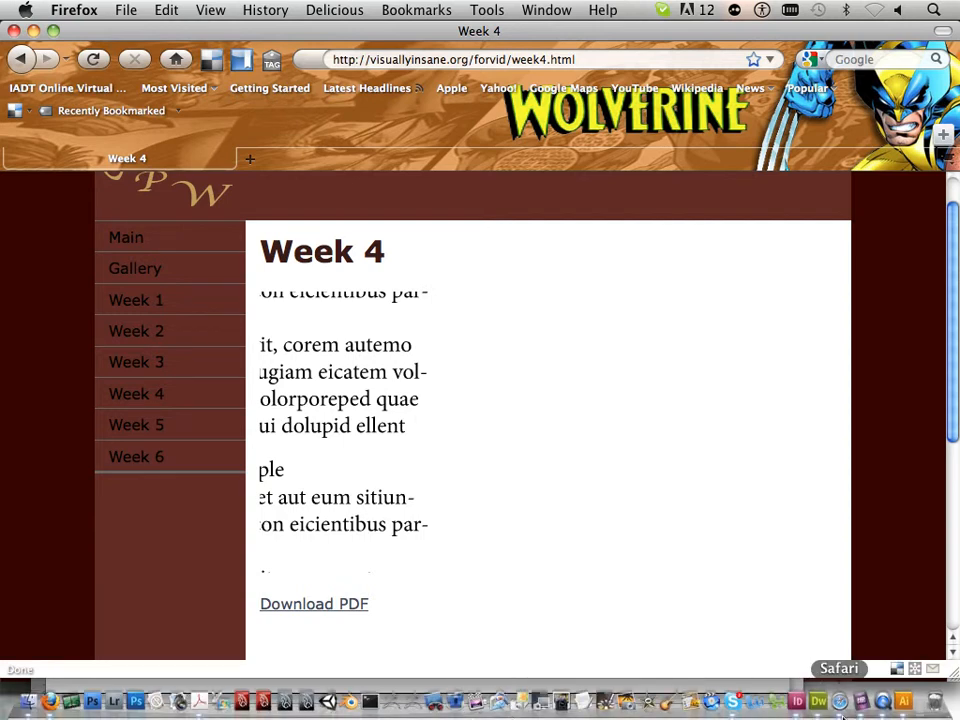
# - Back in InDesign, set the page width of site.indd to 600 px in the document setup
pyautogui.click(836, 702)
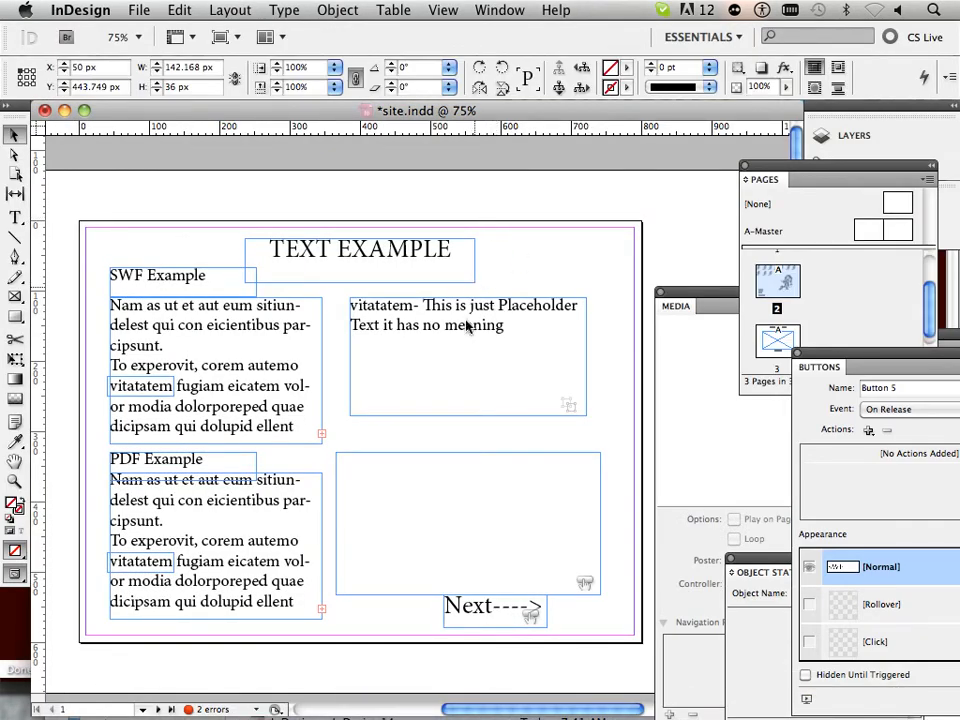
pyautogui.moveTo(369, 714)
pyautogui.click(126, 8)
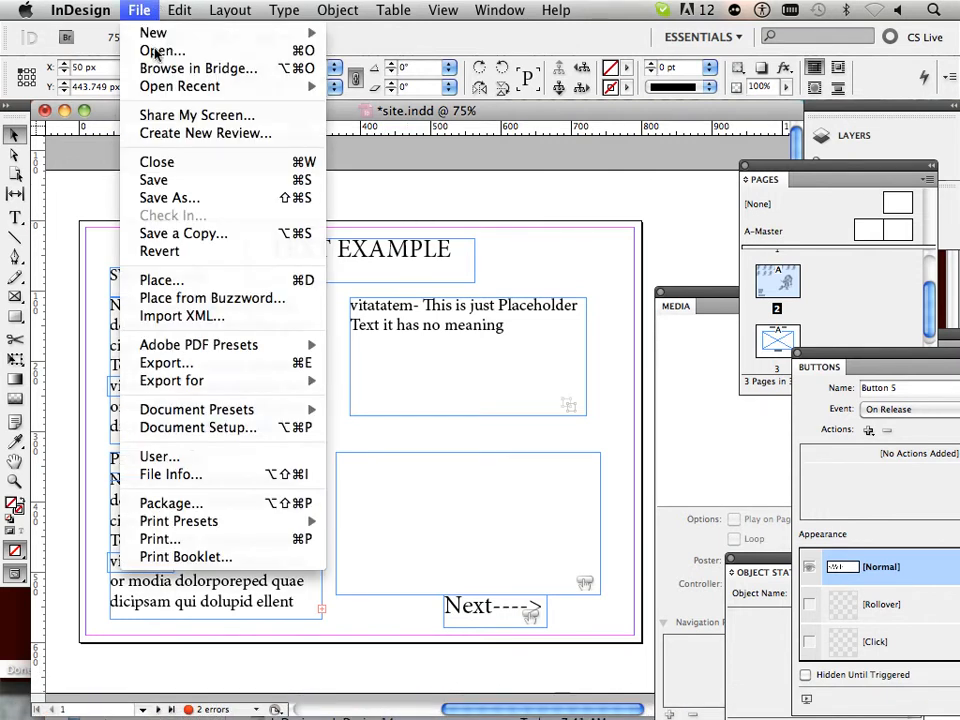
pyautogui.click(193, 428)
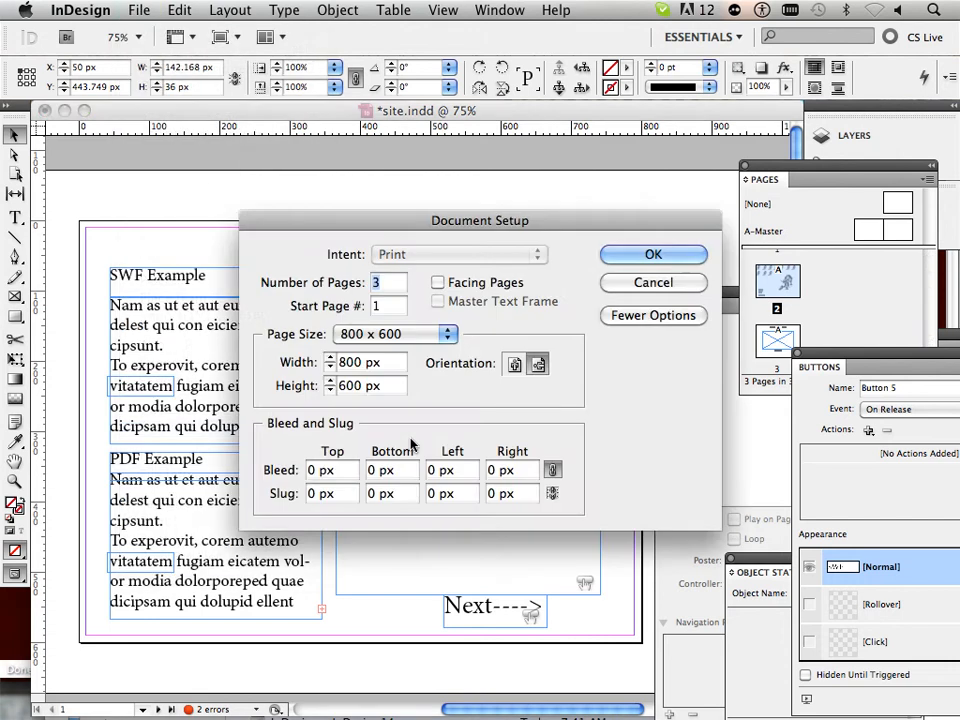
pyautogui.click(388, 367)
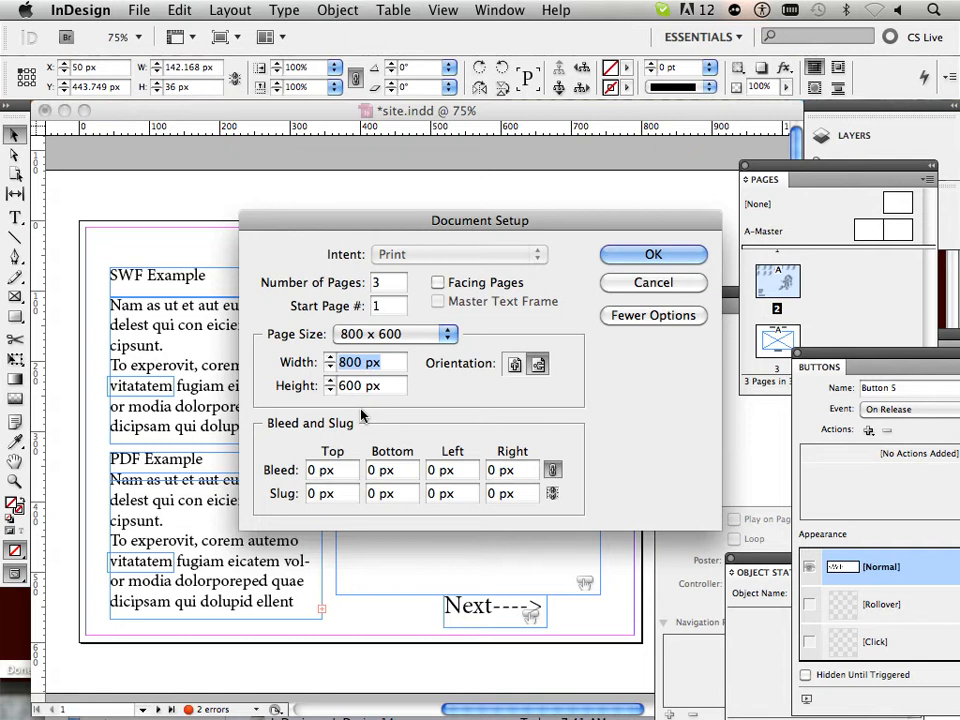
pyautogui.write('6')
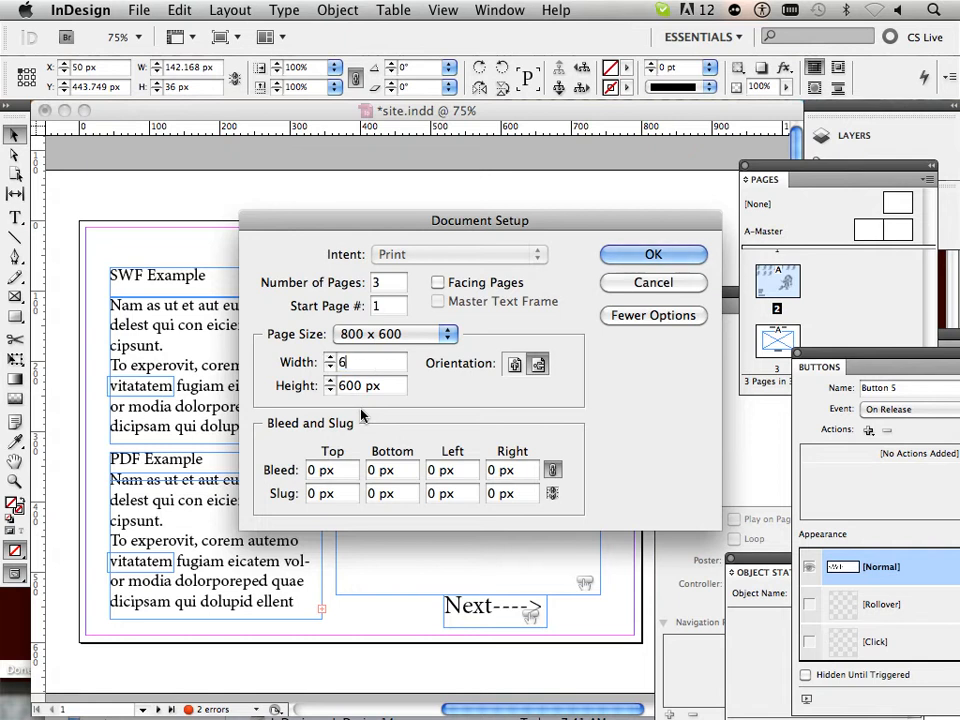
pyautogui.write('00')
pyautogui.press('Tab')
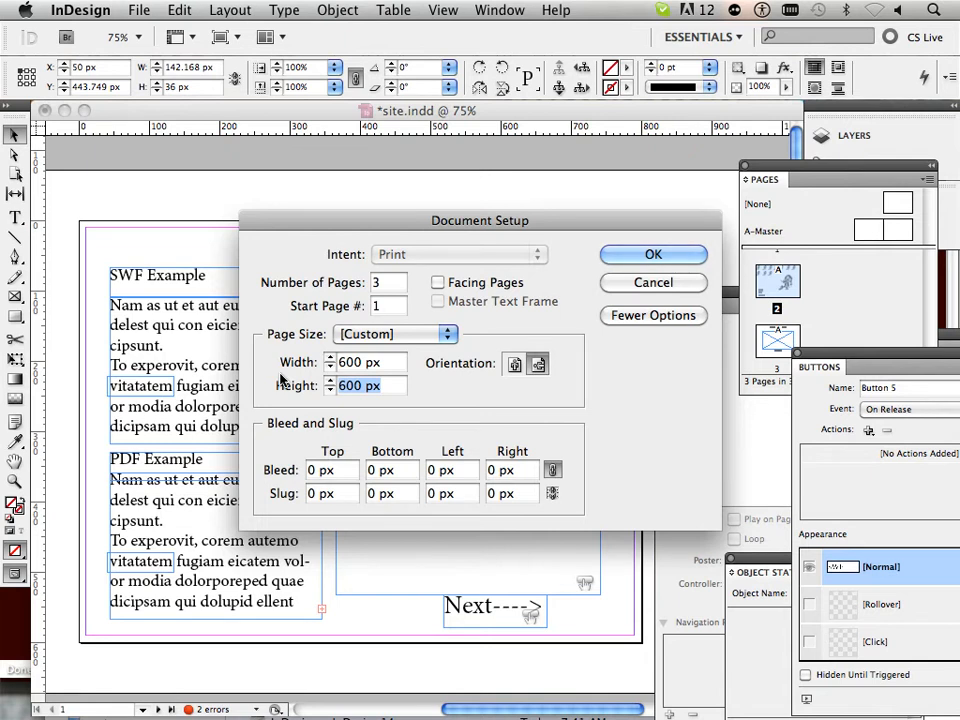
pyautogui.click(622, 256)
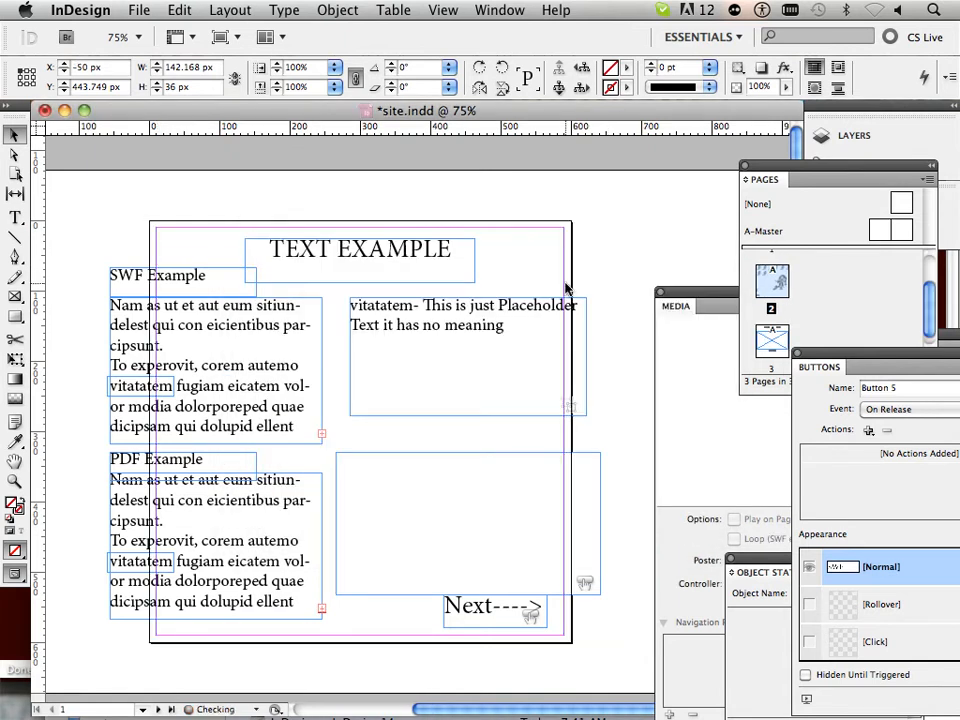
# - On page 2, select the small thumbnail buttons without the large picture and group them
pyautogui.scroll(-2, 335, 330)
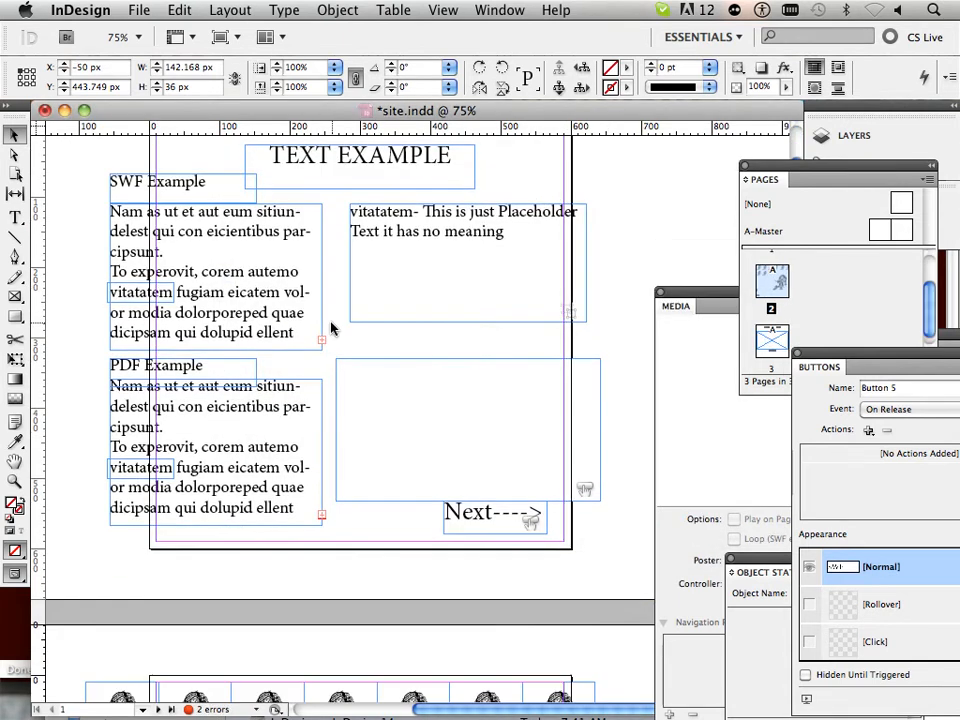
pyautogui.scroll(-2, 333, 318)
pyautogui.scroll(-6, 333, 318)
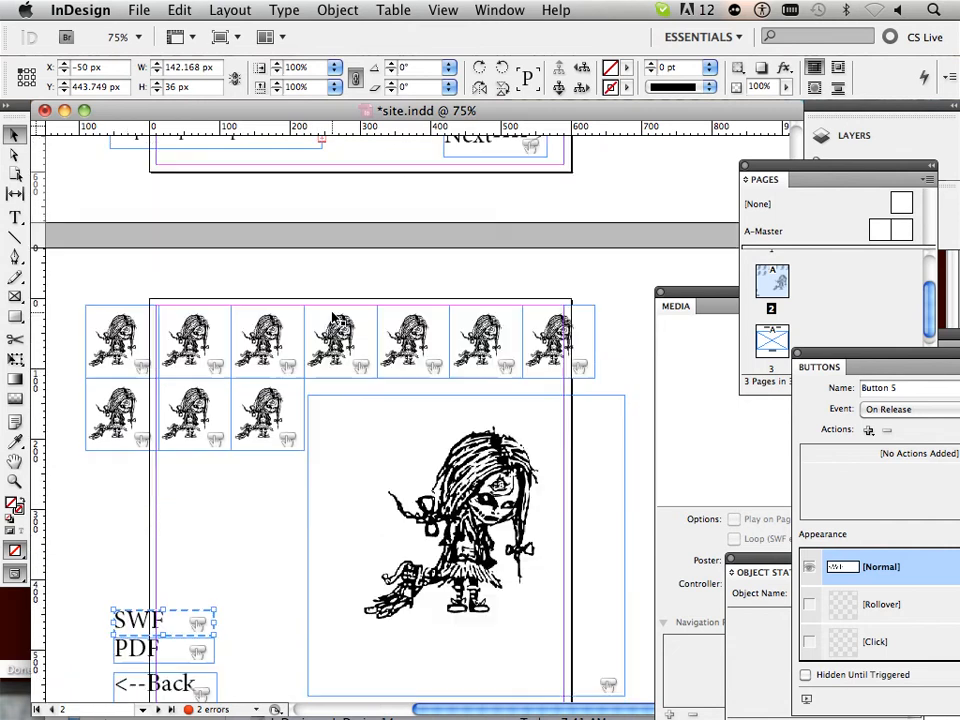
pyautogui.moveTo(80, 290); pyautogui.dragTo(605, 413)
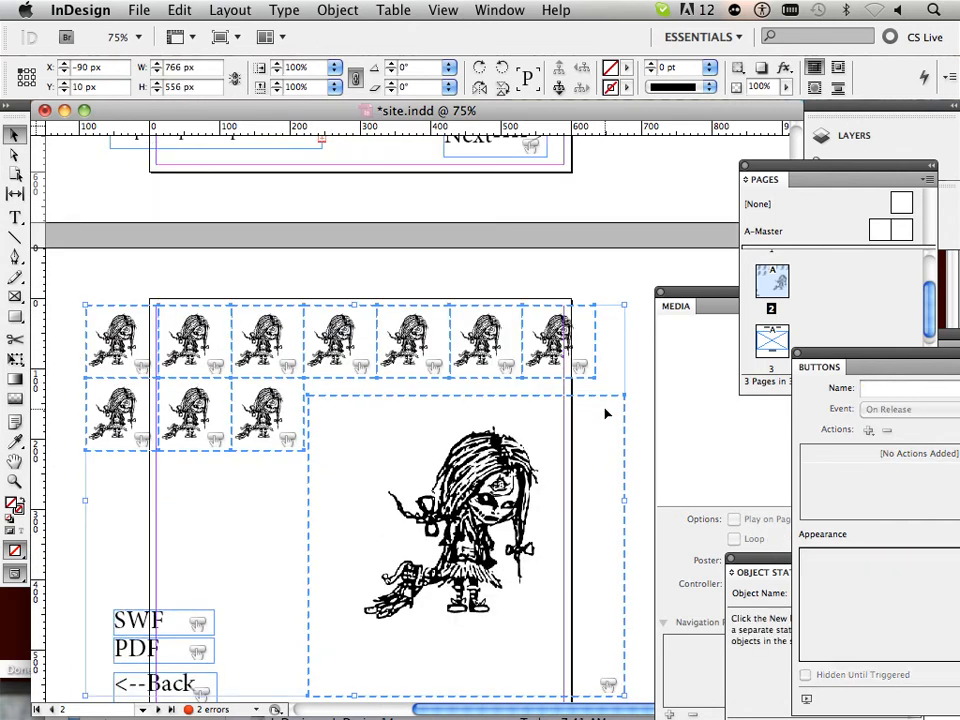
pyautogui.click(620, 292)
pyautogui.moveTo(57, 232); pyautogui.dragTo(274, 452)
pyautogui.moveTo(470, 341); pyautogui.dragTo(295, 366)
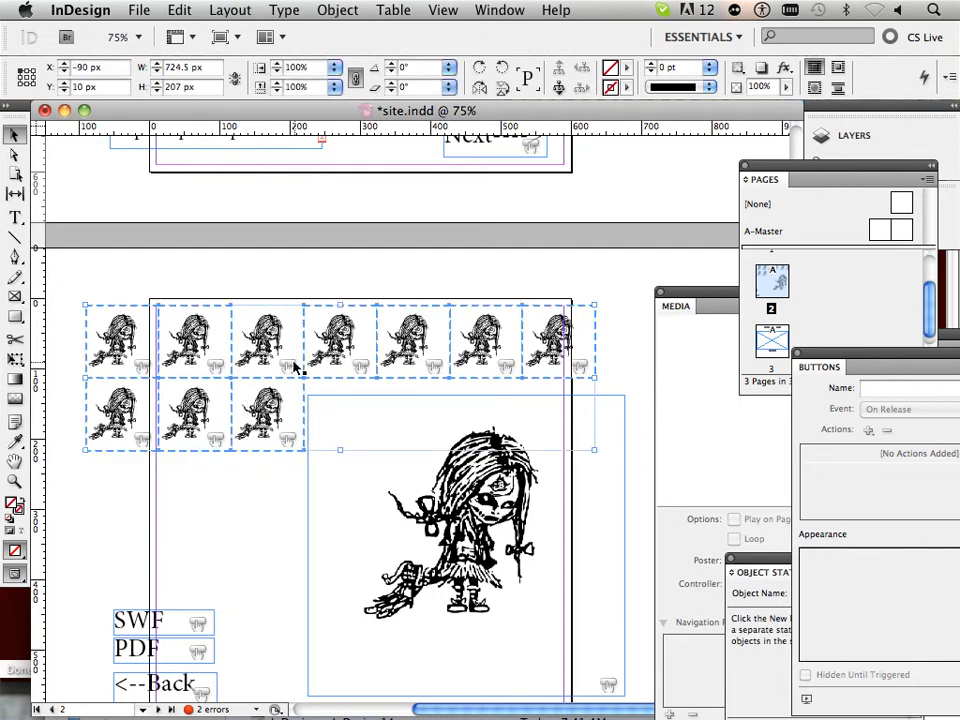
pyautogui.click(337, 10)
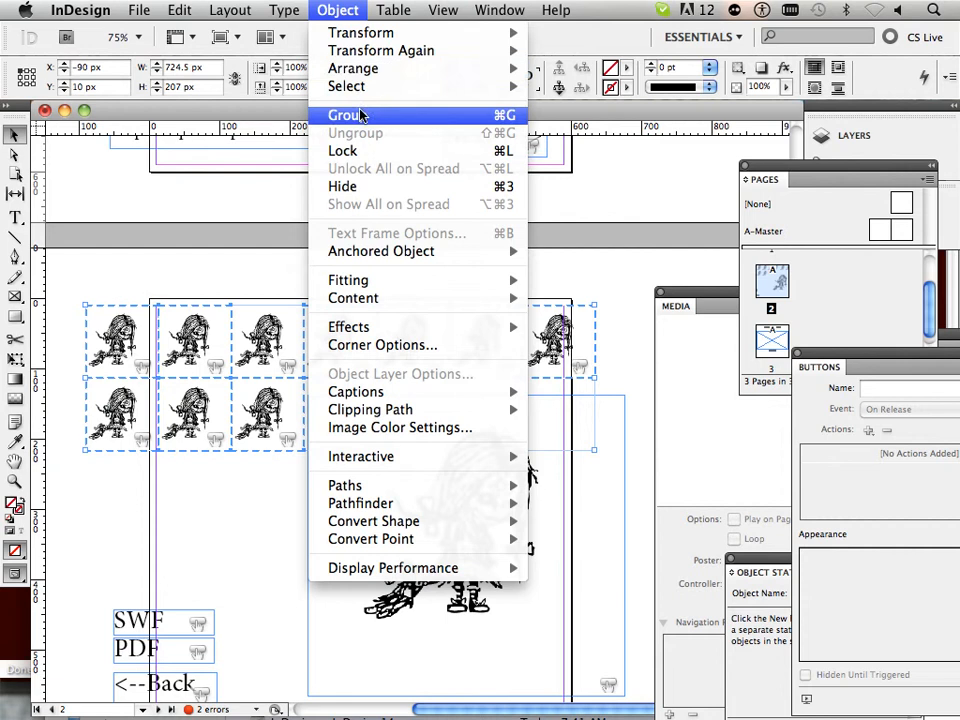
pyautogui.click(362, 113)
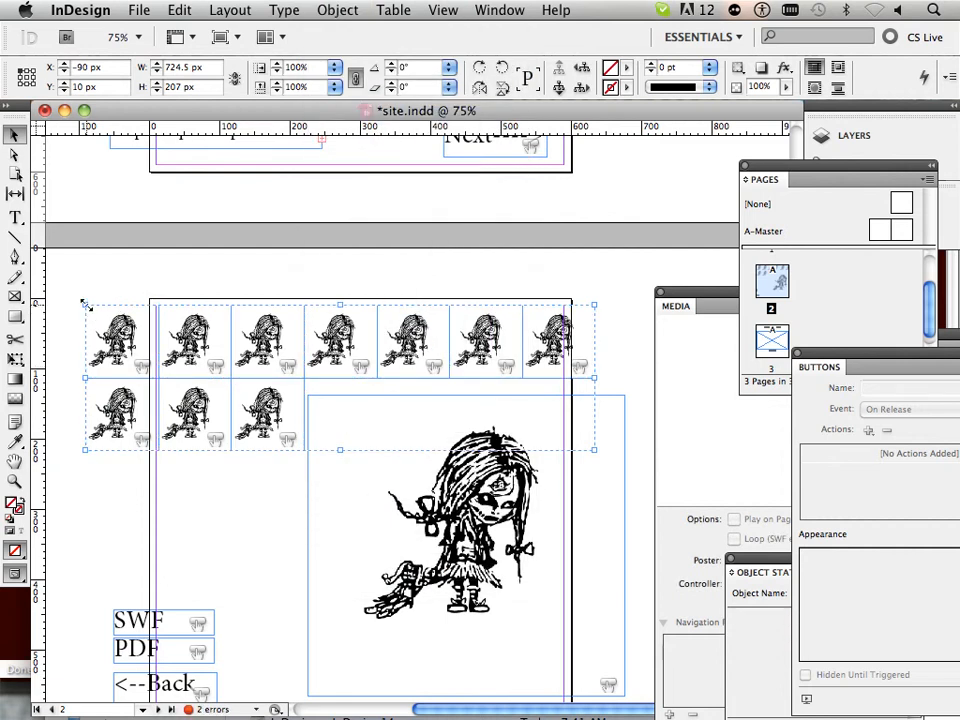
# - Try shrinking the thumbnail group to 584.5 by 167 px and moving it to the upper margin, and undo these changes
pyautogui.moveTo(85, 304); pyautogui.dragTo(158, 326)
pyautogui.moveTo(597, 325); pyautogui.dragTo(566, 333)
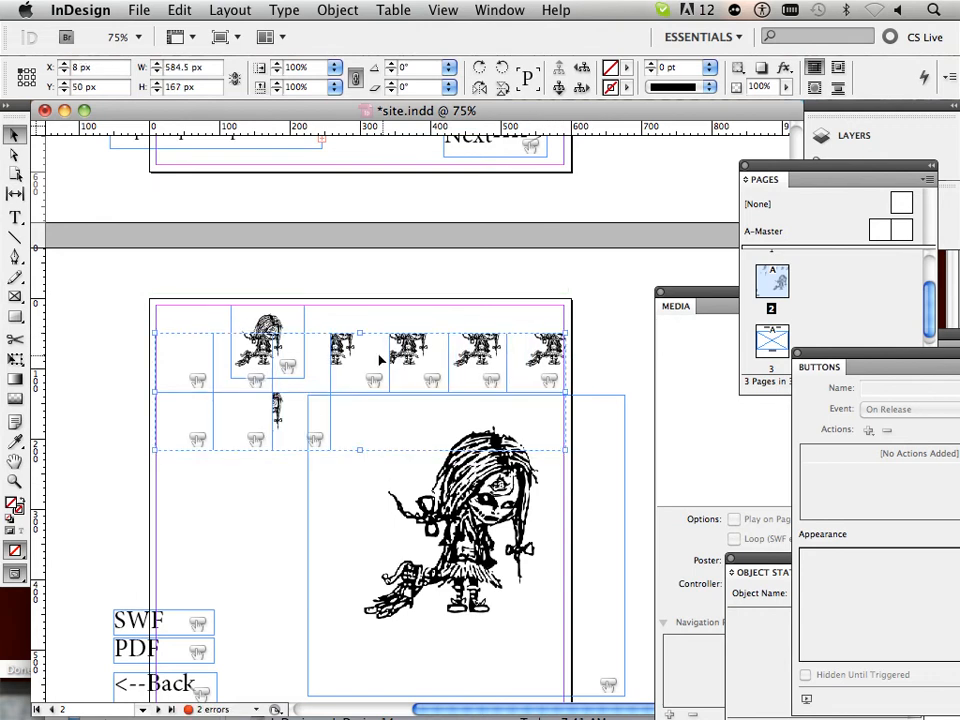
pyautogui.moveTo(377, 360); pyautogui.dragTo(371, 334)
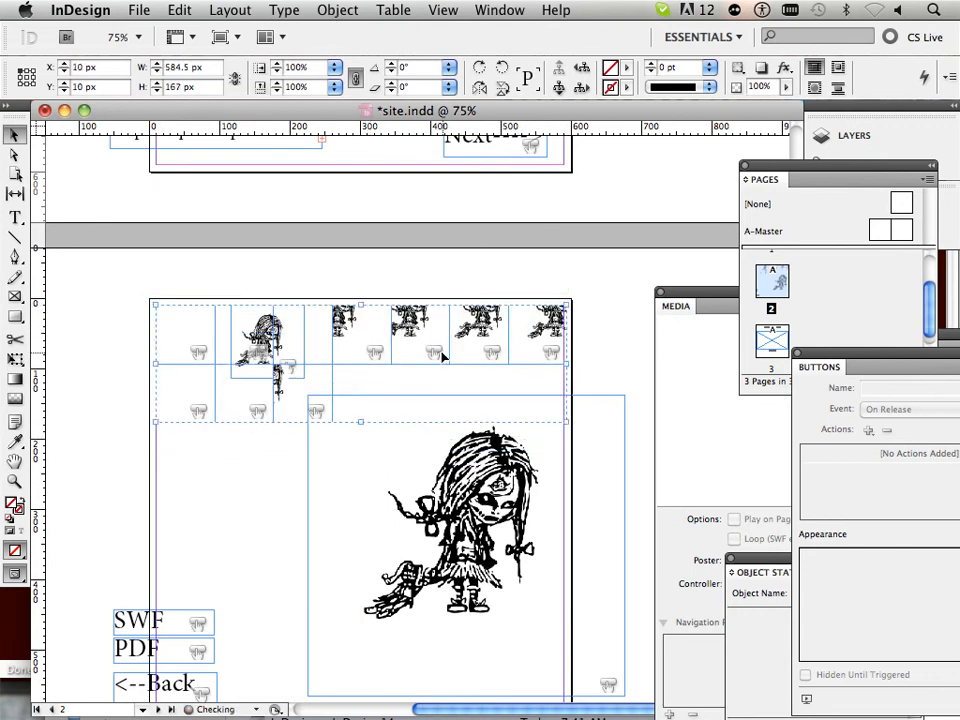
pyautogui.press('super+z')
pyautogui.press('super+z')
pyautogui.press('super+z')
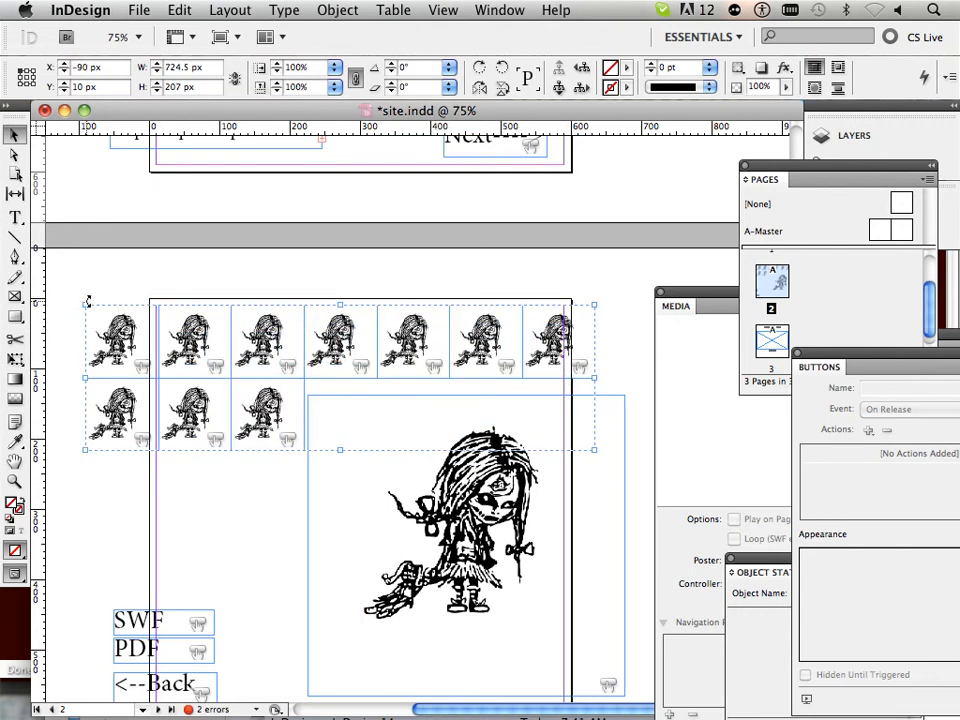
# - Group the third thumbnail of the first row together with the existing thumbnail group on page 2
pyautogui.moveTo(83, 288); pyautogui.dragTo(347, 347)
pyautogui.click(267, 341)
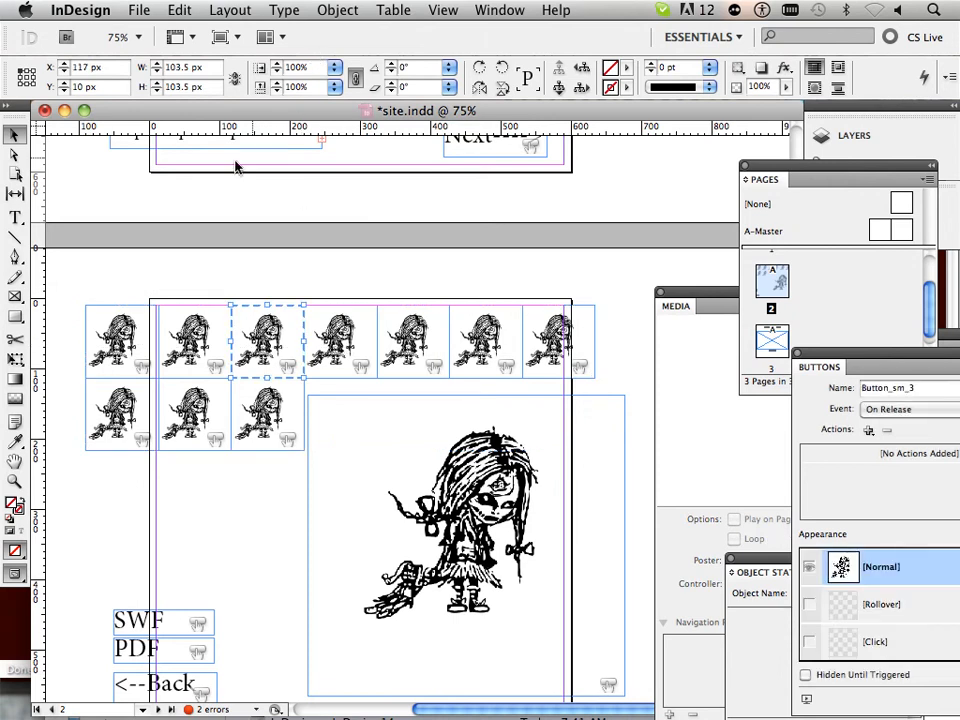
pyautogui.moveTo(107, 260); pyautogui.dragTo(599, 344)
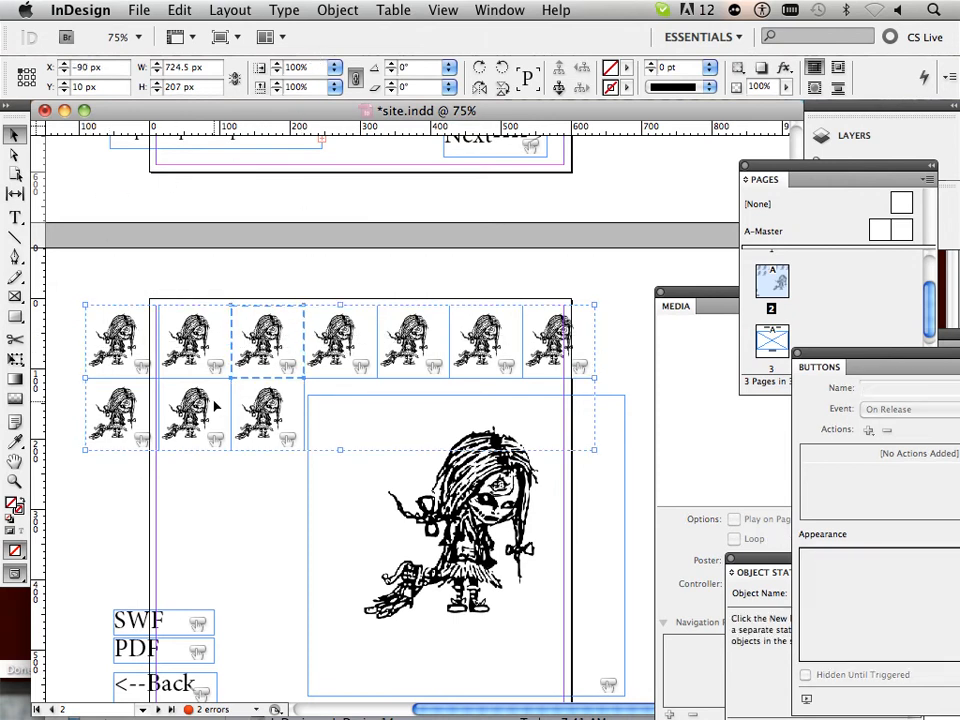
pyautogui.click(337, 10)
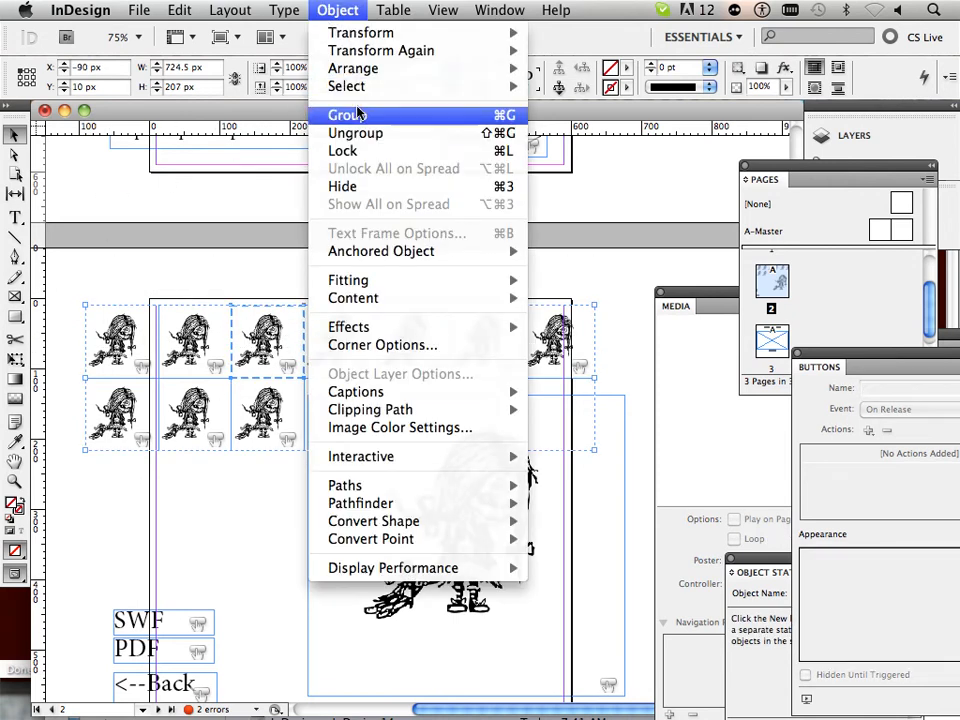
pyautogui.click(359, 115)
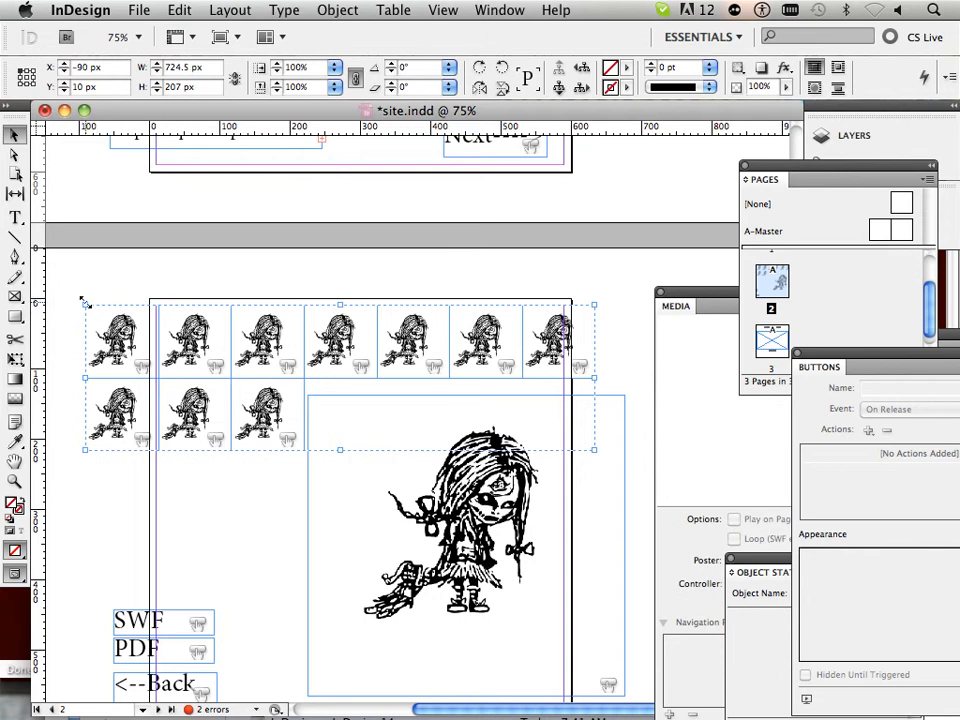
# - Resize the thumbnail group on page 2 to about 576 by 191 px within the page margins, and ungroup it completely
pyautogui.moveTo(88, 308); pyautogui.dragTo(154, 304)
pyautogui.moveTo(594, 305); pyautogui.dragTo(549, 318)
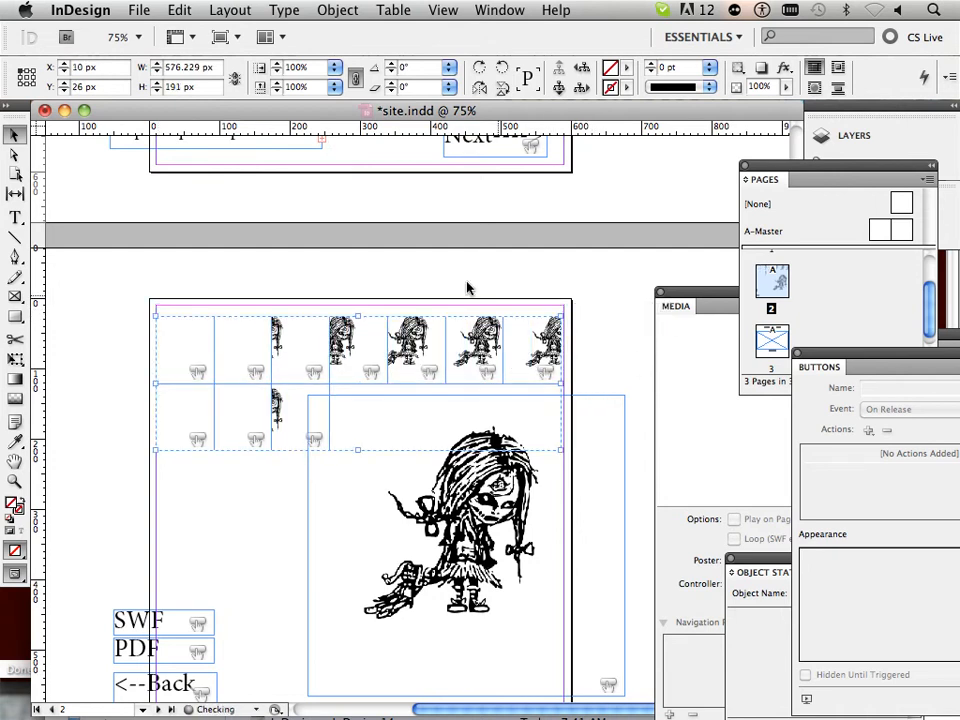
pyautogui.click(323, 9)
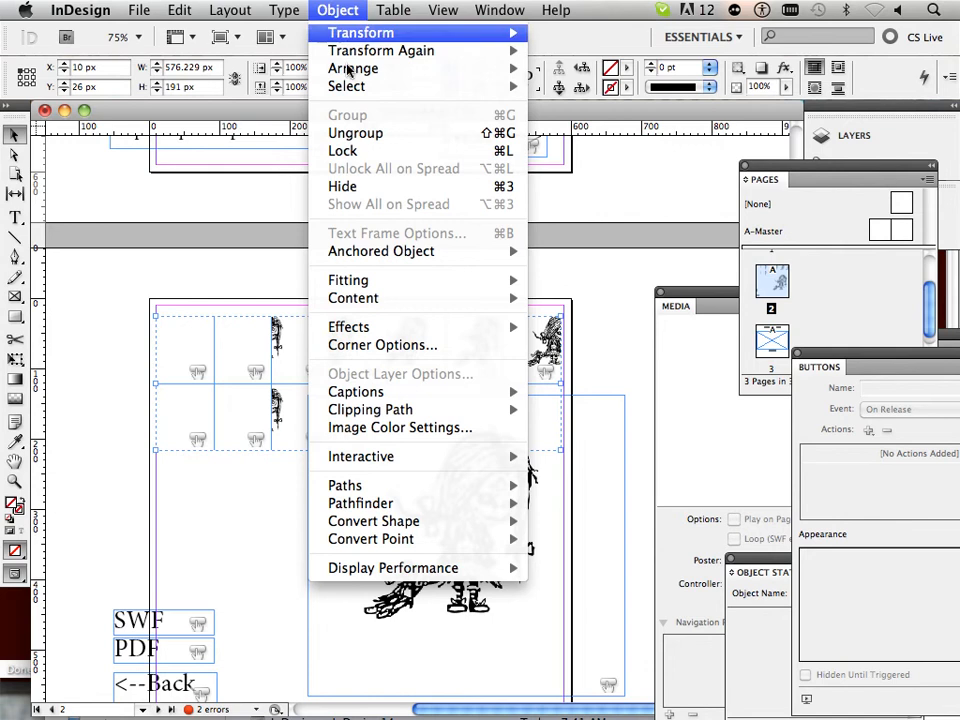
pyautogui.click(355, 133)
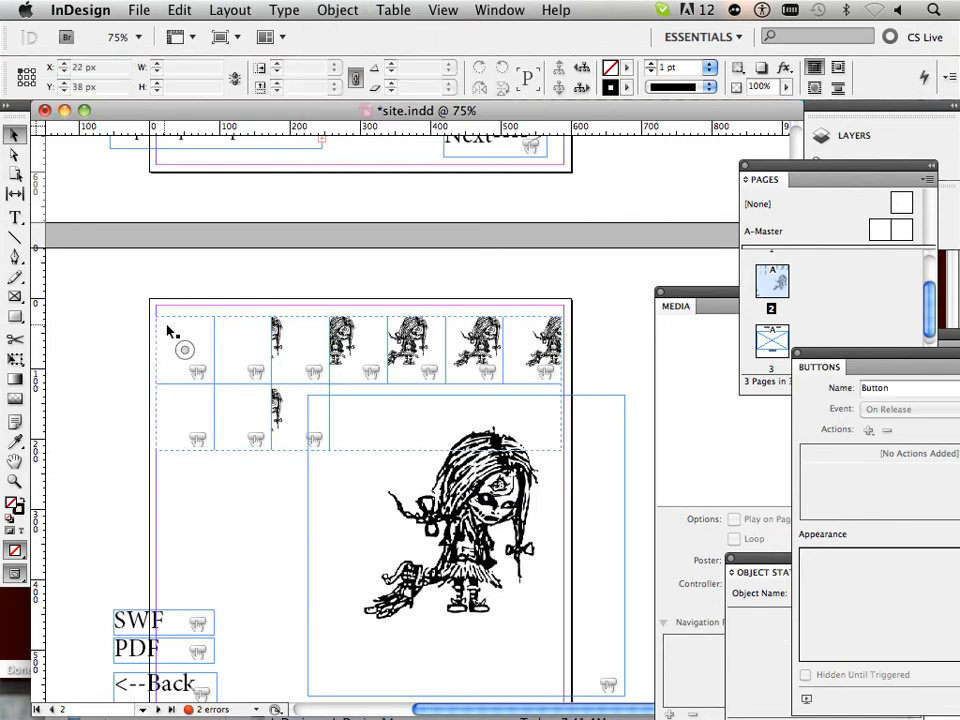
pyautogui.click(187, 266)
pyautogui.click(190, 341)
pyautogui.click(337, 9)
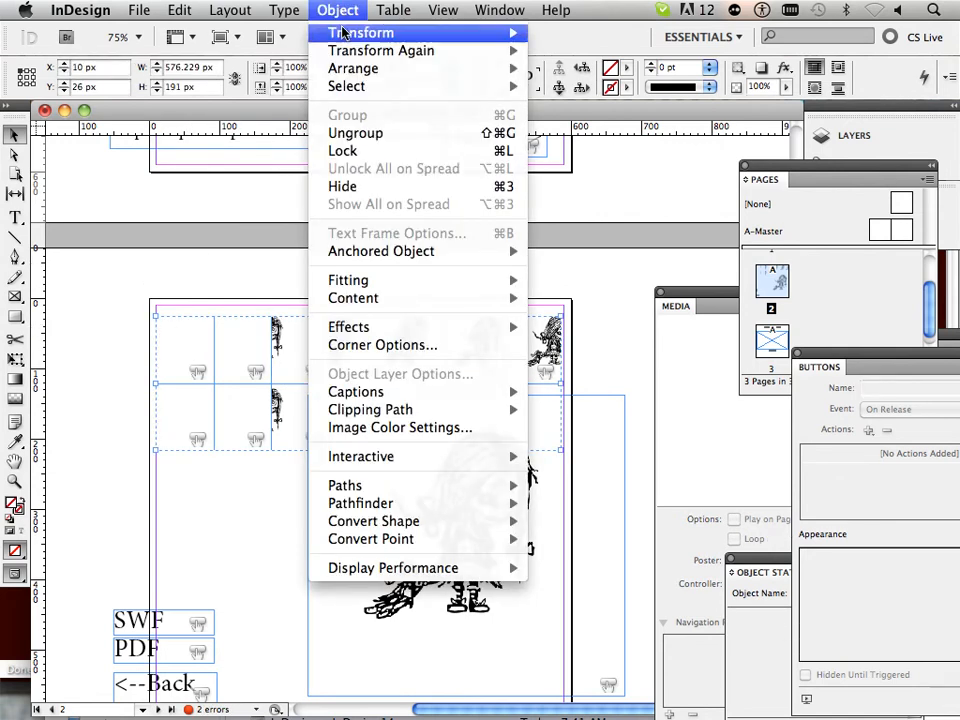
pyautogui.click(364, 131)
# - Fit the content proportionally in the first and second thumbnail frames of the upper row
pyautogui.click(177, 271)
pyautogui.click(176, 366)
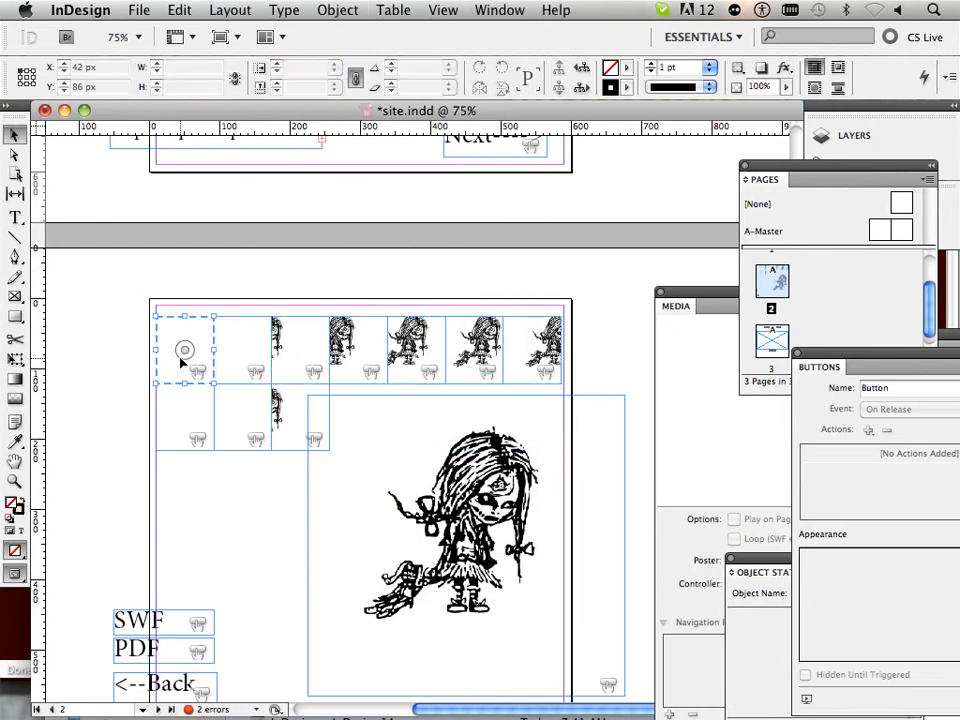
pyautogui.rightClick(172, 368)
pyautogui.moveTo(261, 630)
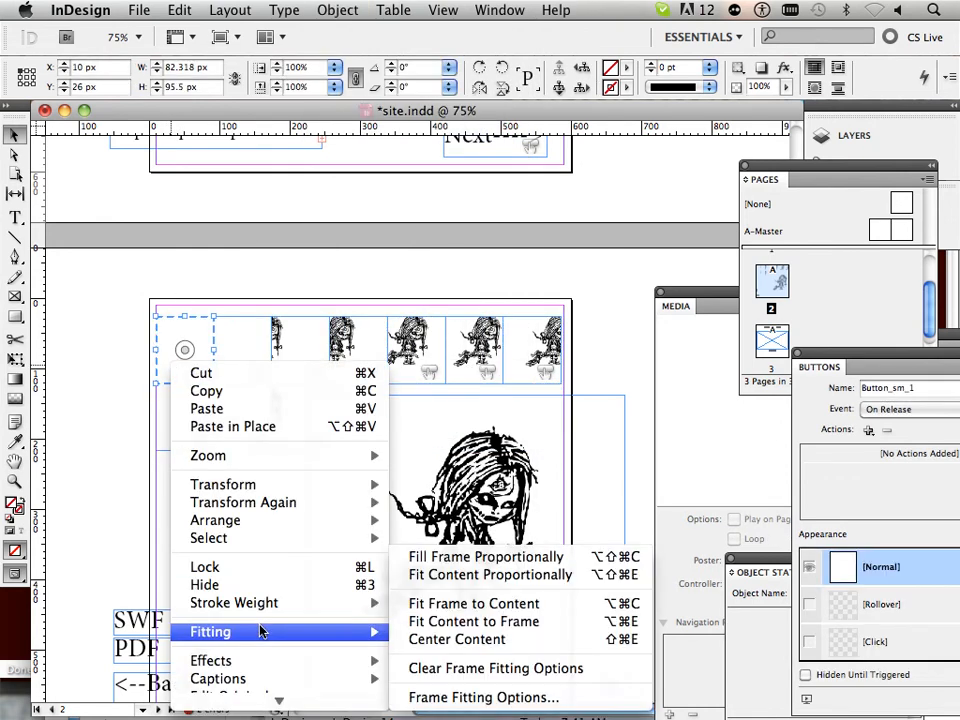
pyautogui.click(615, 578)
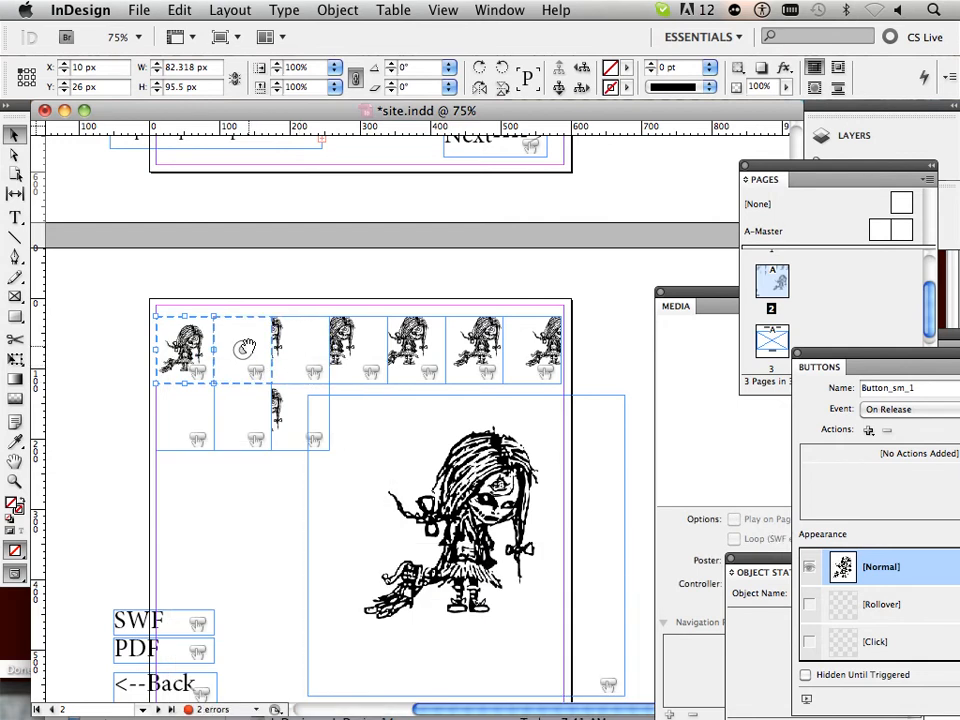
pyautogui.click(254, 330)
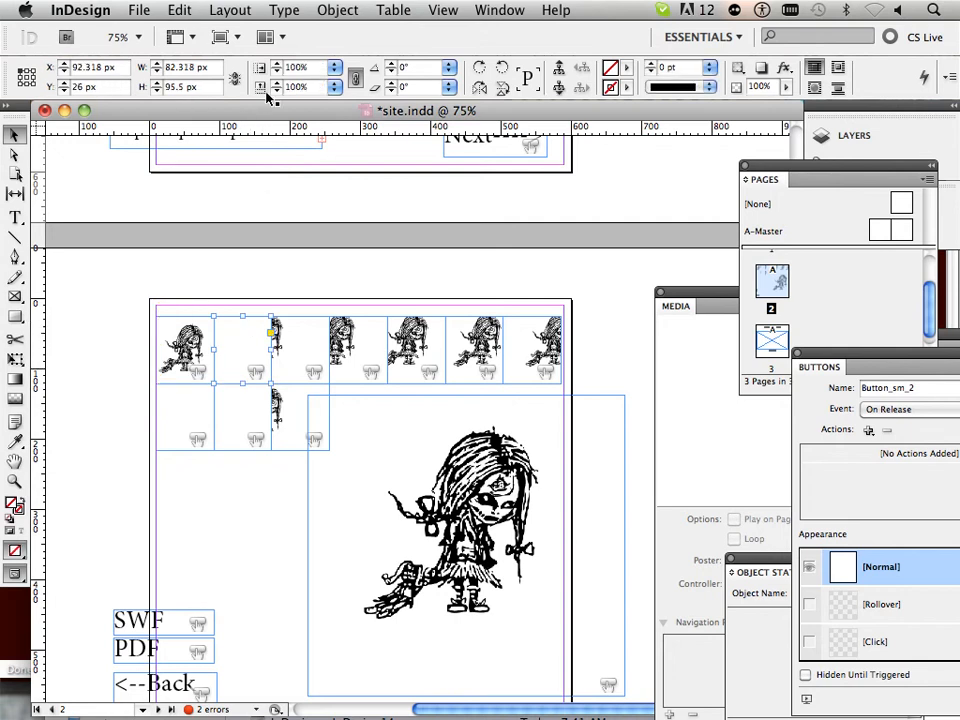
pyautogui.click(337, 10)
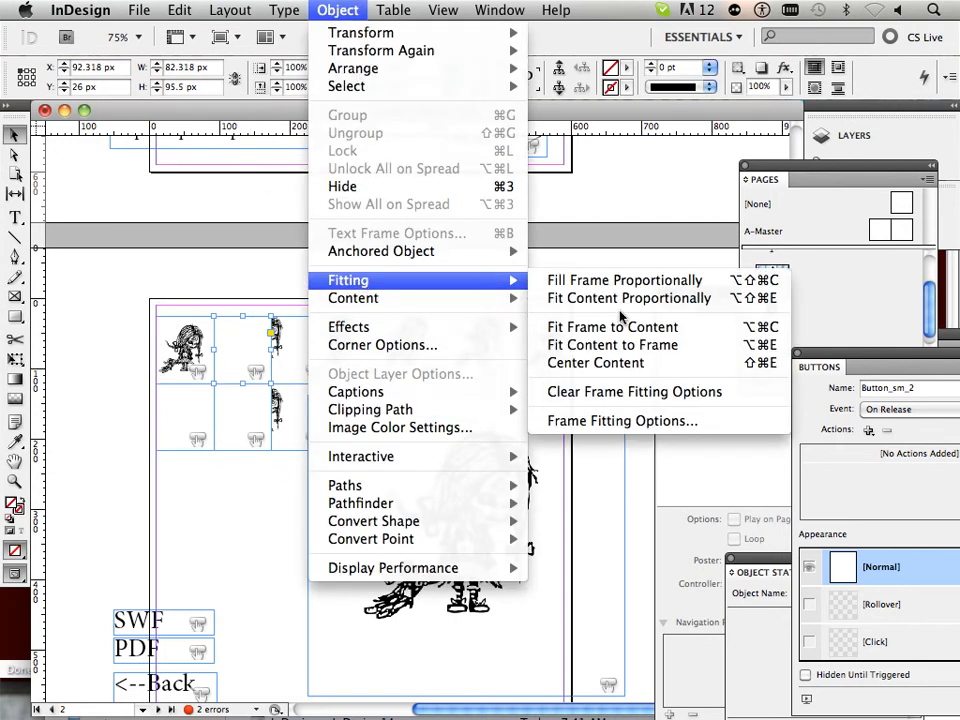
pyautogui.click(620, 299)
# - Fit the content proportionally in the third, fourth and fifth thumbnail frames of the upper row
pyautogui.rightClick(303, 334)
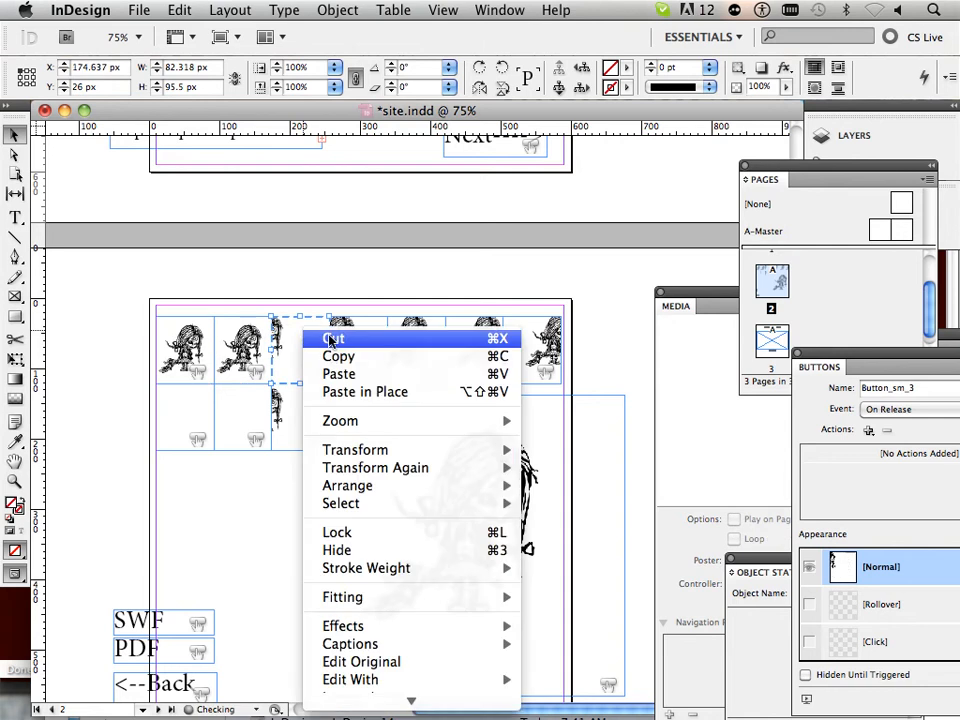
pyautogui.moveTo(396, 606)
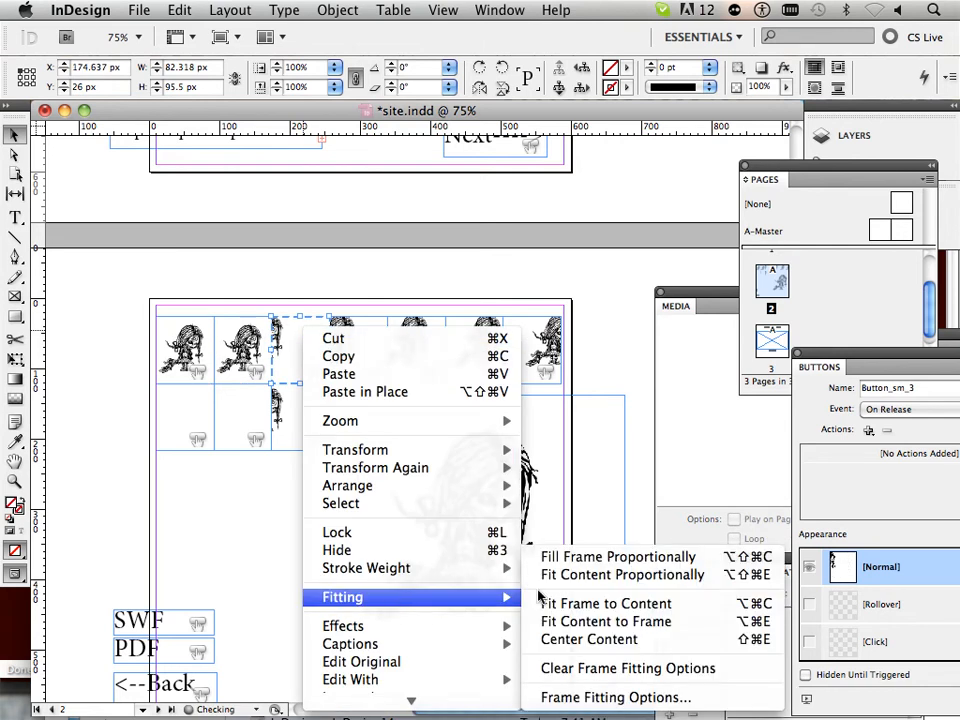
pyautogui.click(654, 574)
pyautogui.rightClick(372, 337)
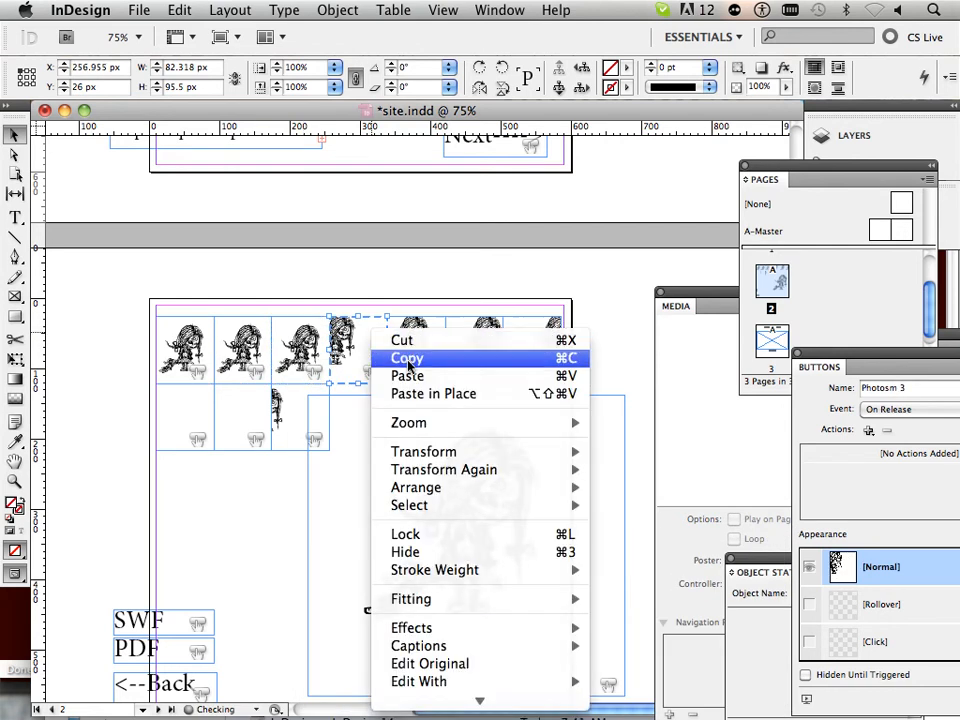
pyautogui.moveTo(490, 600)
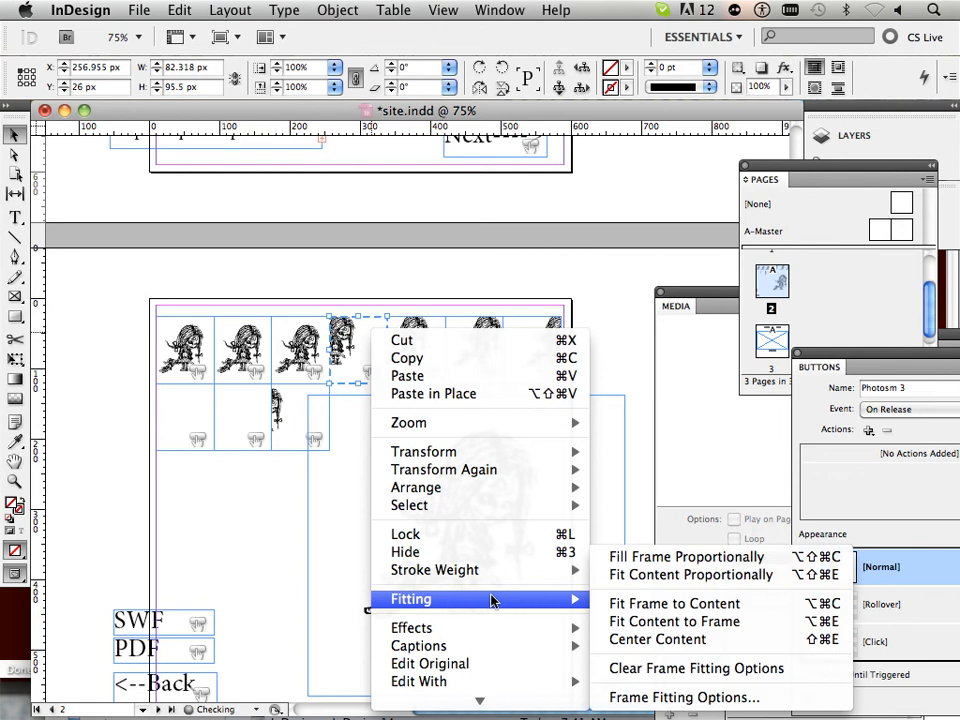
pyautogui.click(671, 578)
pyautogui.rightClick(422, 343)
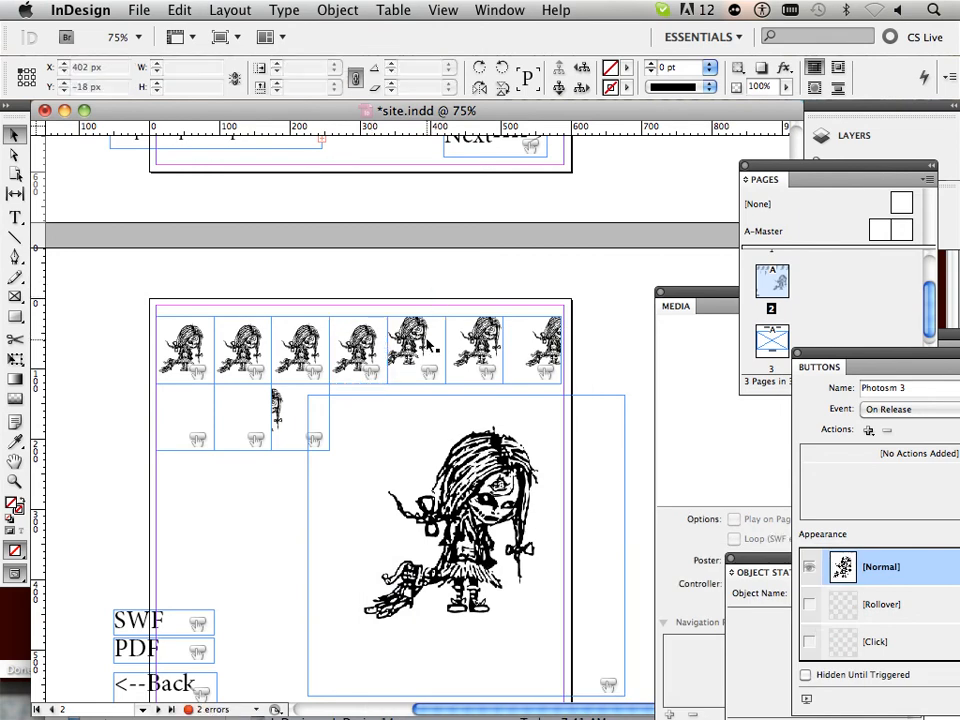
pyautogui.moveTo(513, 565)
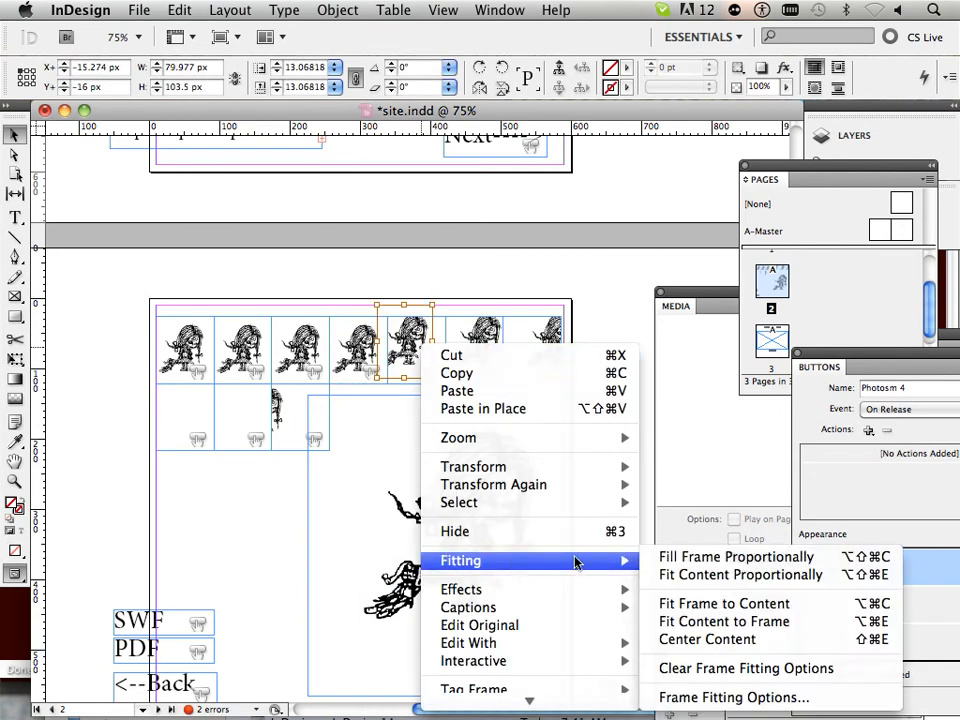
pyautogui.click(700, 575)
# - Fit the content proportionally in the last two thumbnail frames of the upper row
pyautogui.click(482, 329)
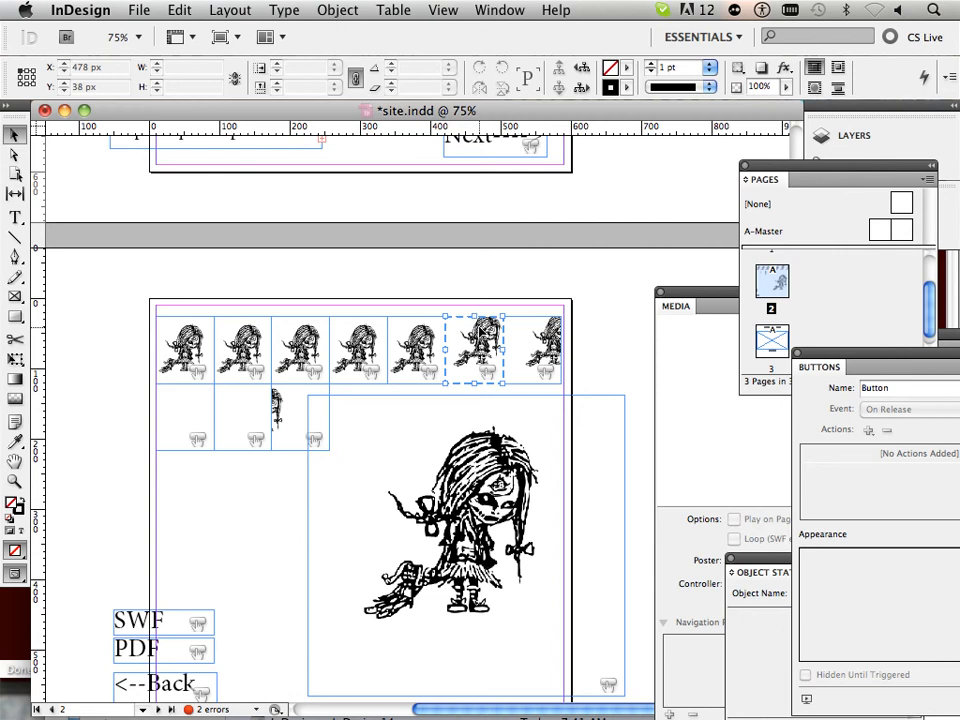
pyautogui.rightClick(478, 327)
pyautogui.moveTo(576, 604)
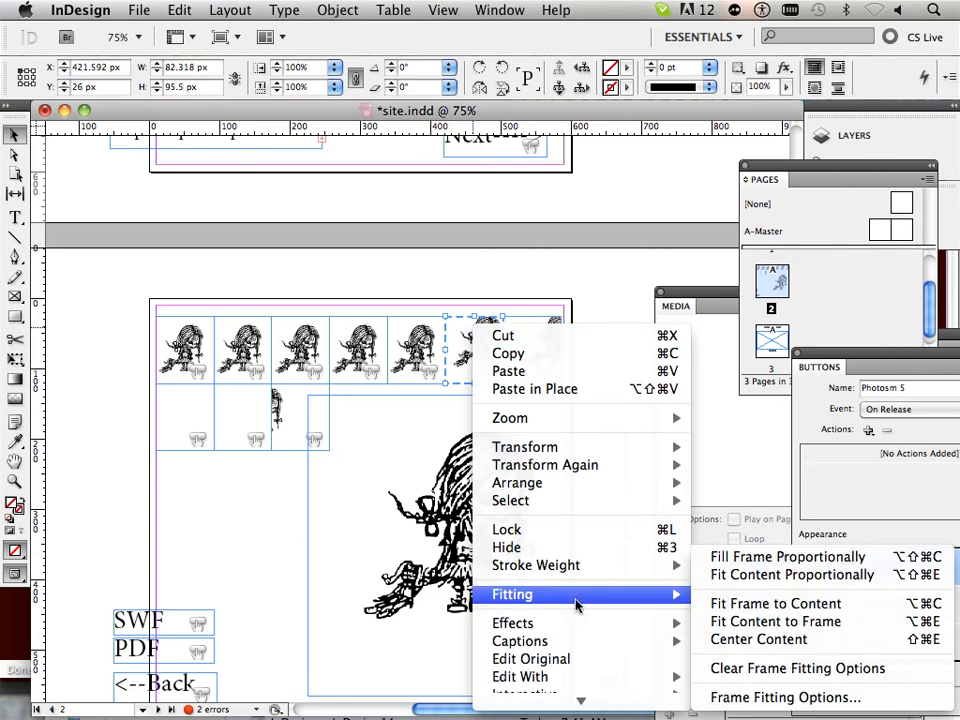
pyautogui.click(760, 575)
pyautogui.click(543, 343)
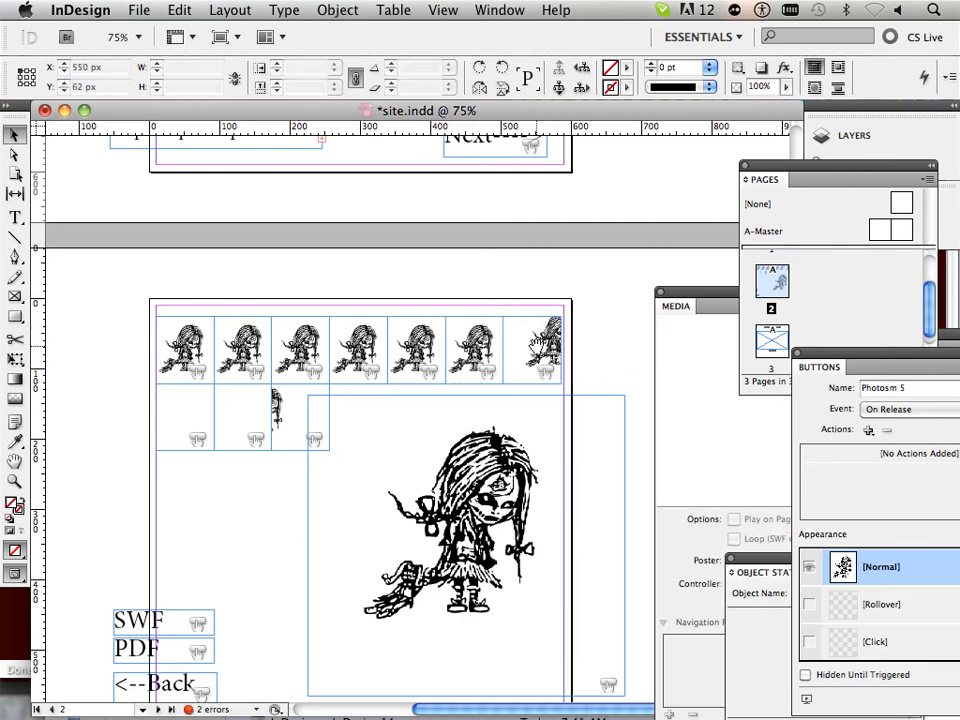
pyautogui.click(513, 344)
pyautogui.rightClick(514, 330)
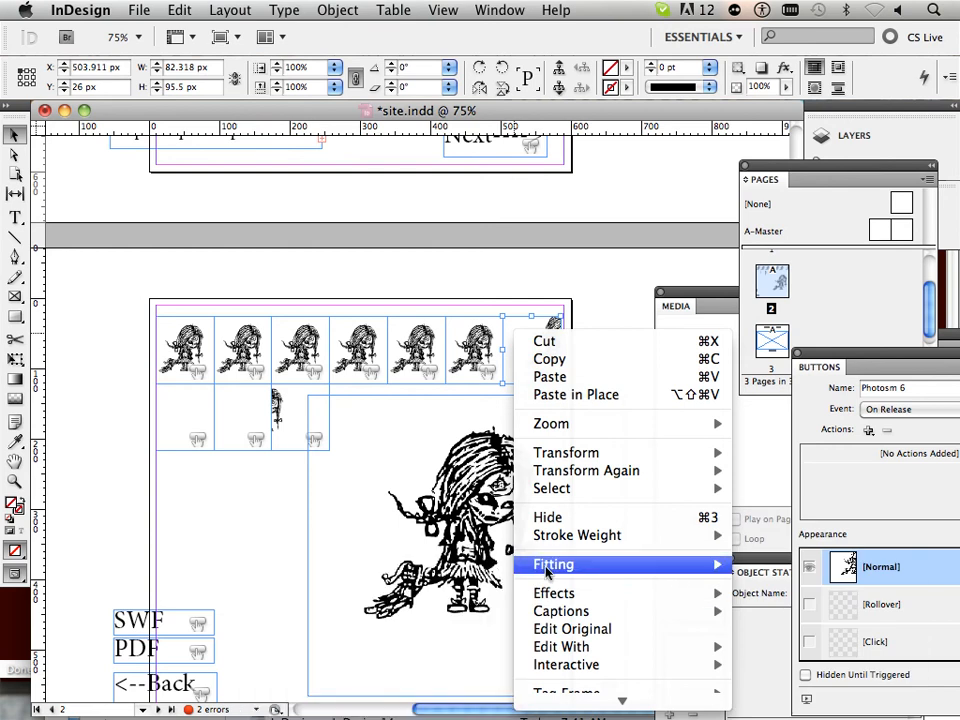
pyautogui.moveTo(546, 571)
pyautogui.click(457, 578)
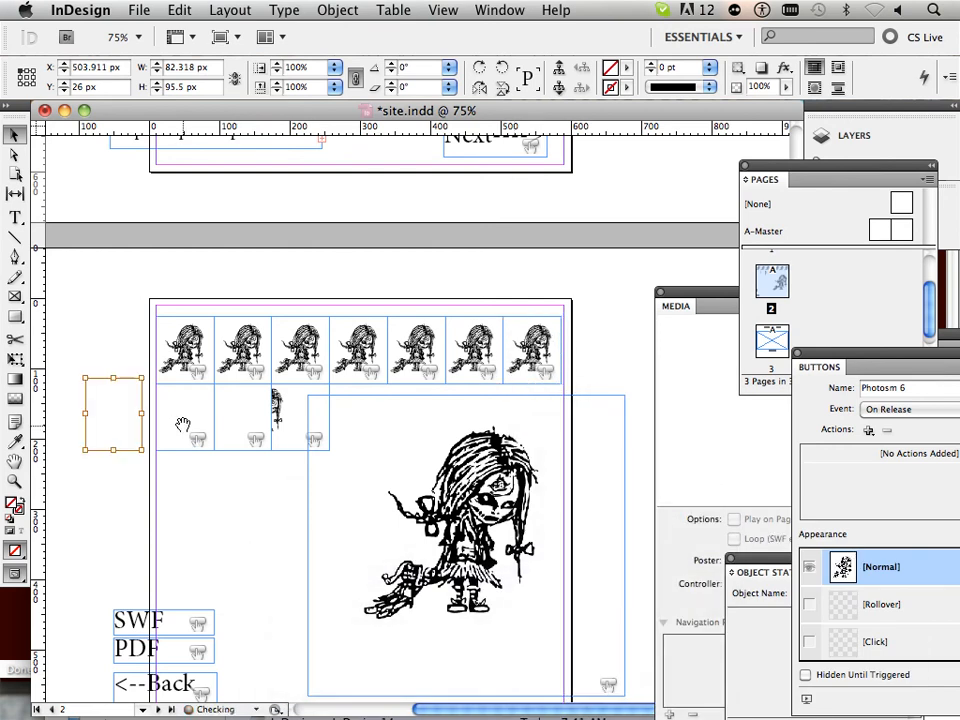
# - Fit the content proportionally in the first two thumbnail frames of the second row
pyautogui.click(180, 448)
pyautogui.rightClick(176, 446)
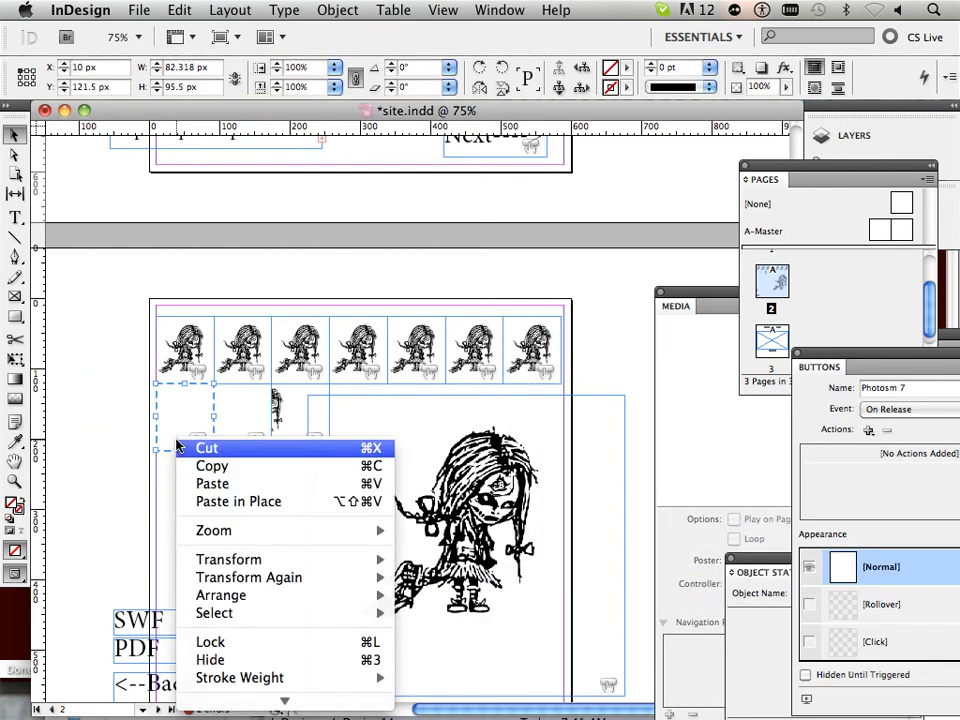
pyautogui.moveTo(288, 552)
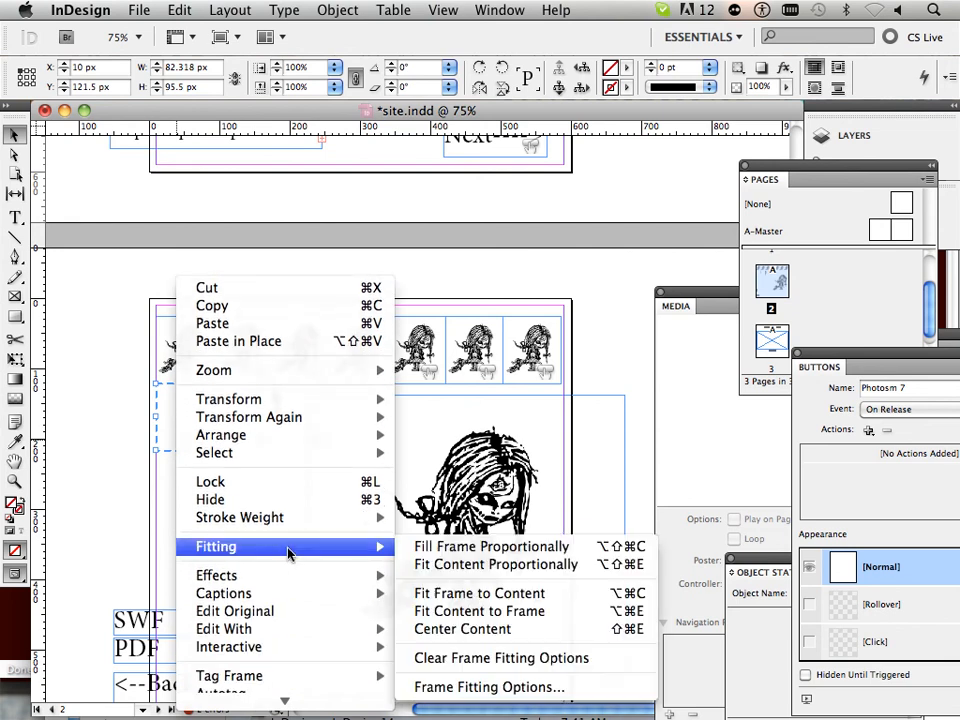
pyautogui.click(450, 564)
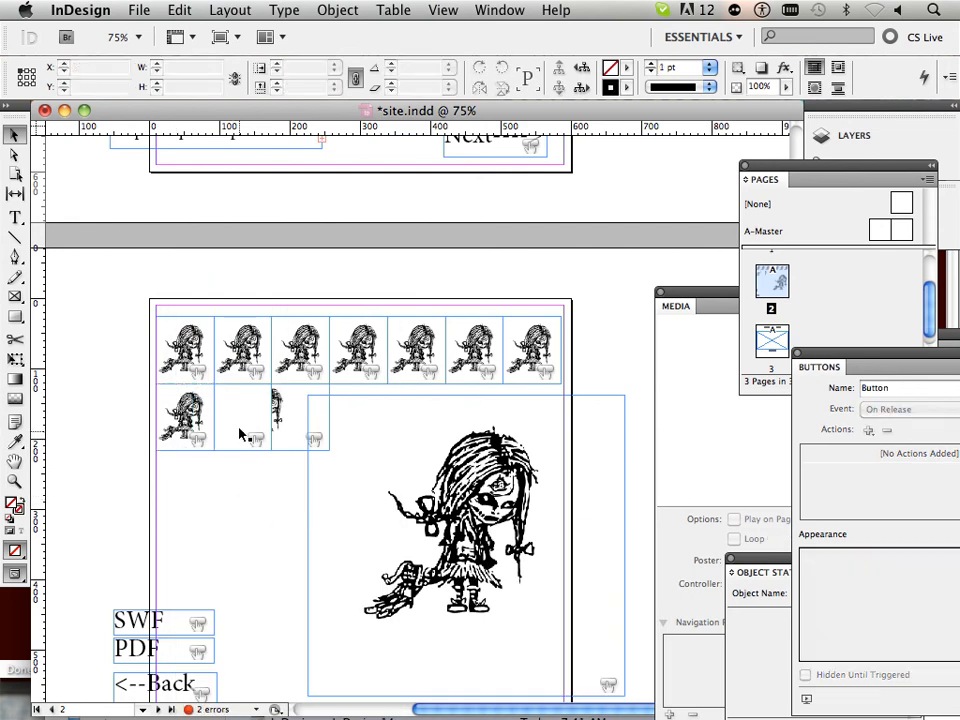
pyautogui.click(236, 421)
pyautogui.click(236, 489)
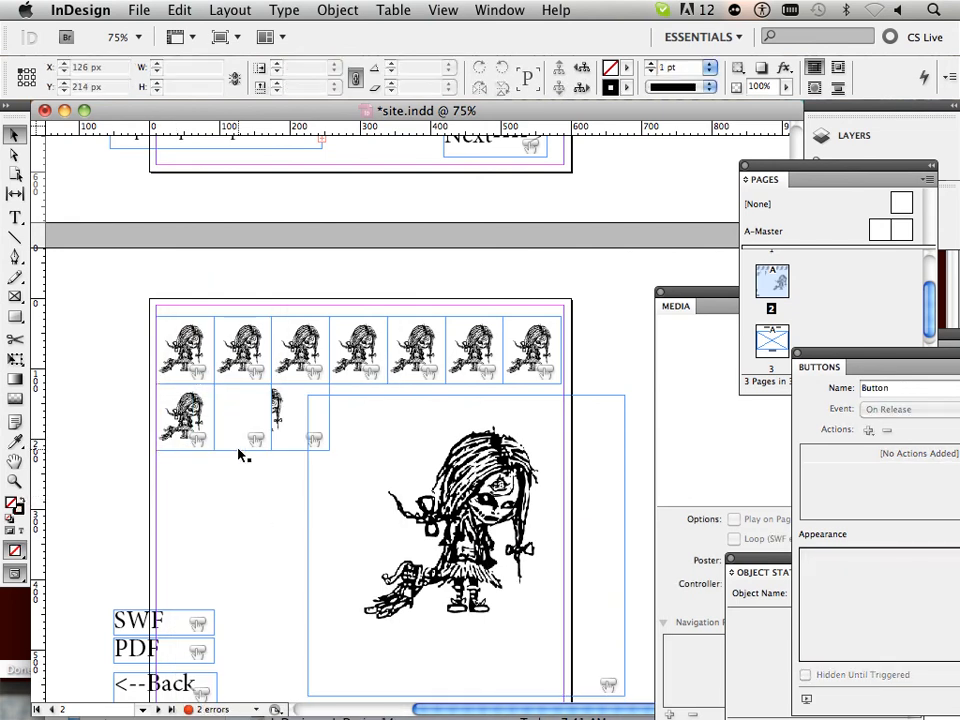
pyautogui.click(239, 449)
pyautogui.rightClick(239, 452)
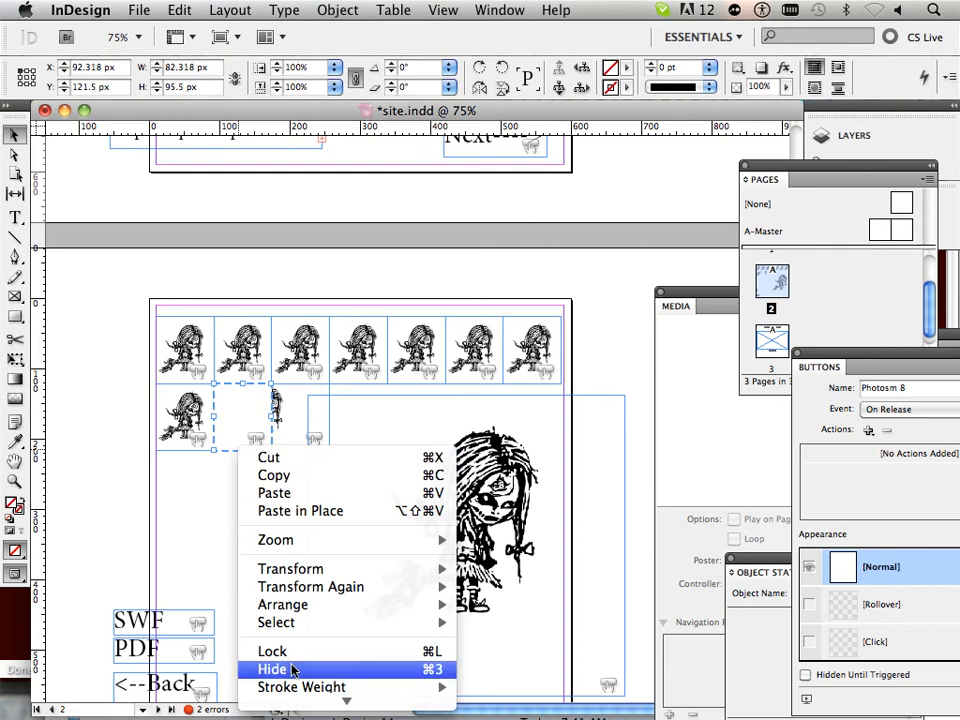
pyautogui.moveTo(430, 558)
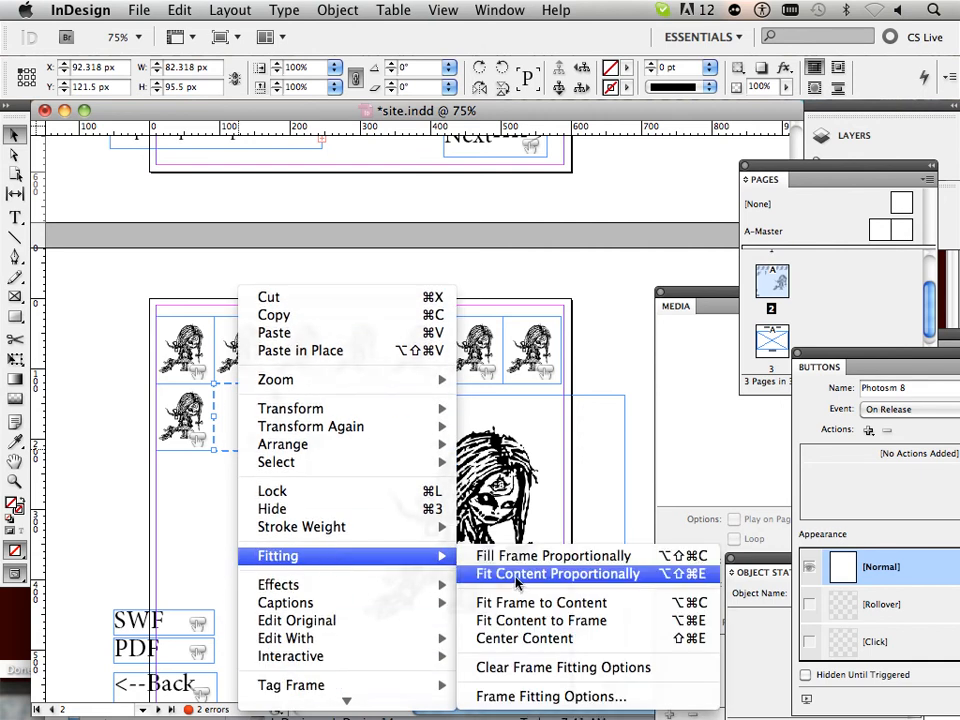
pyautogui.click(510, 575)
# - Fit the content proportionally in the third thumbnail frame of the second row, and deselect it
pyautogui.click(293, 497)
pyautogui.click(288, 435)
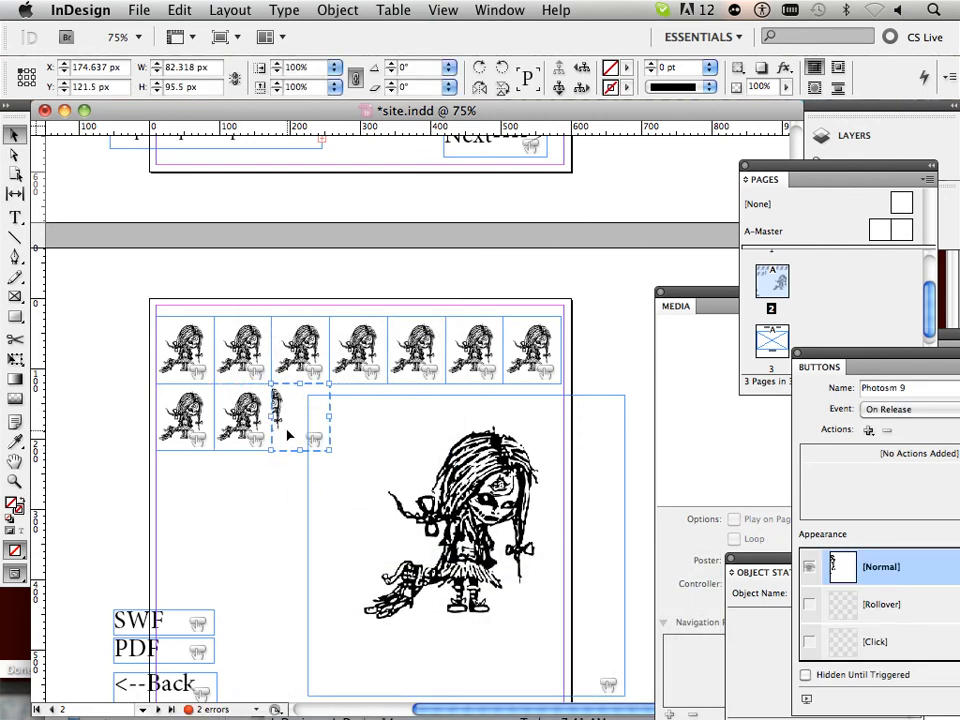
pyautogui.rightClick(288, 432)
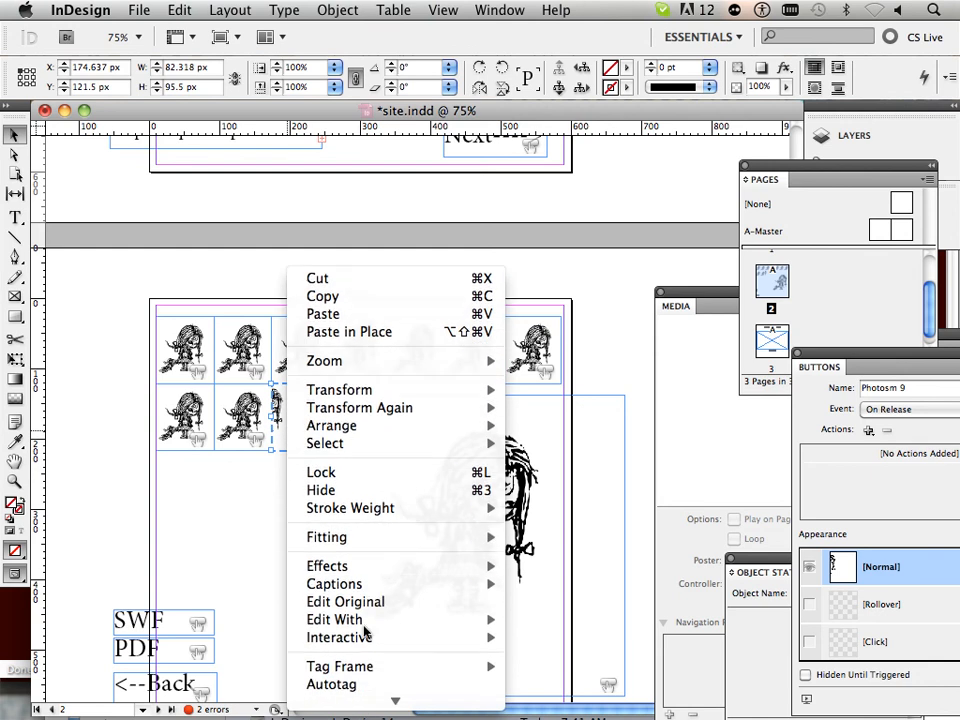
pyautogui.moveTo(377, 540)
pyautogui.click(548, 555)
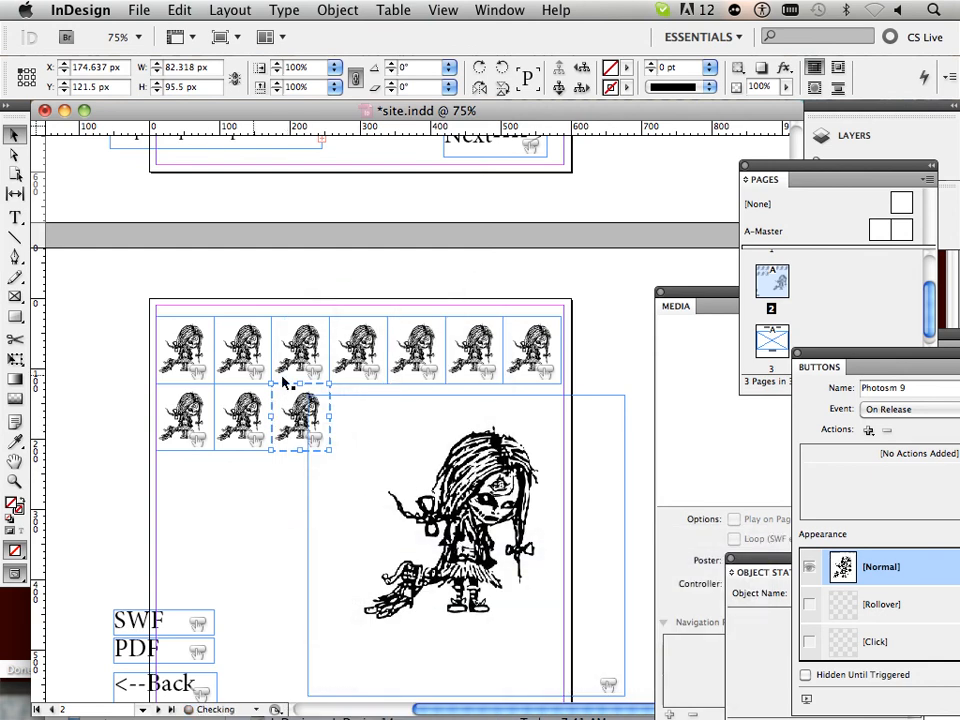
pyautogui.click(221, 493)
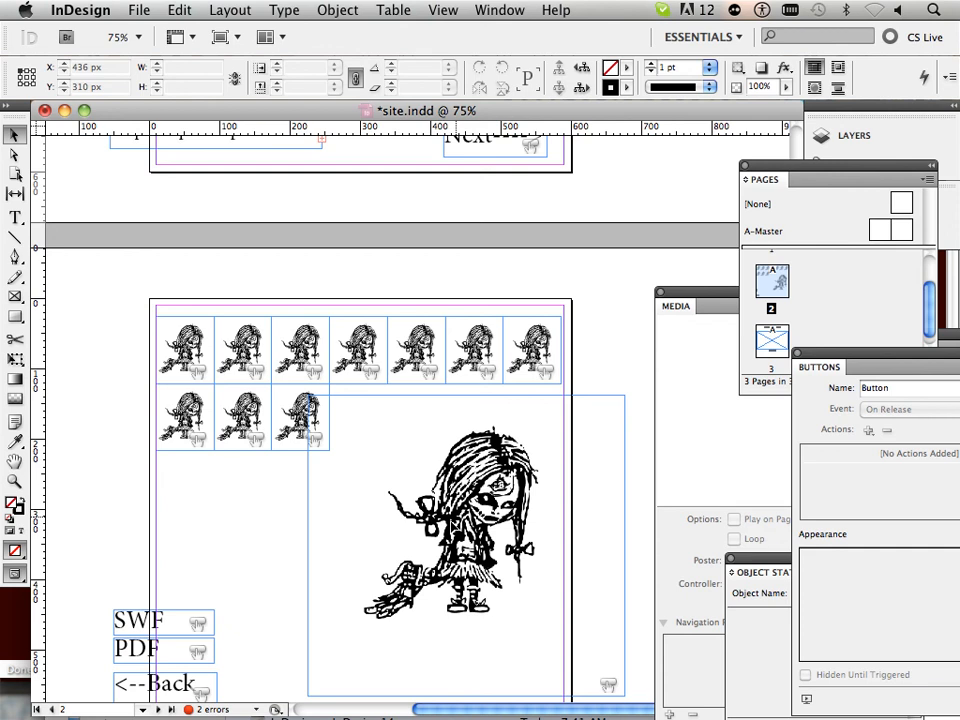
# - Move the large picture clear of the thumbnails, and move the SWF, PDF and Back buttons together inside the page's left margin
pyautogui.moveTo(460, 520); pyautogui.dragTo(515, 535)
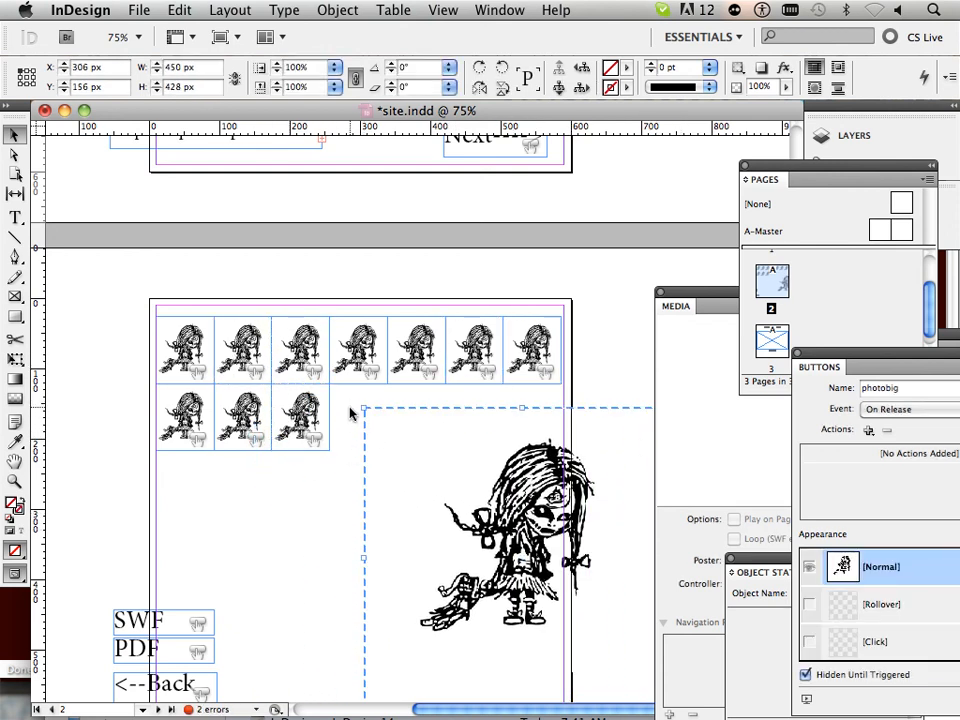
pyautogui.scroll(-3, 252, 552)
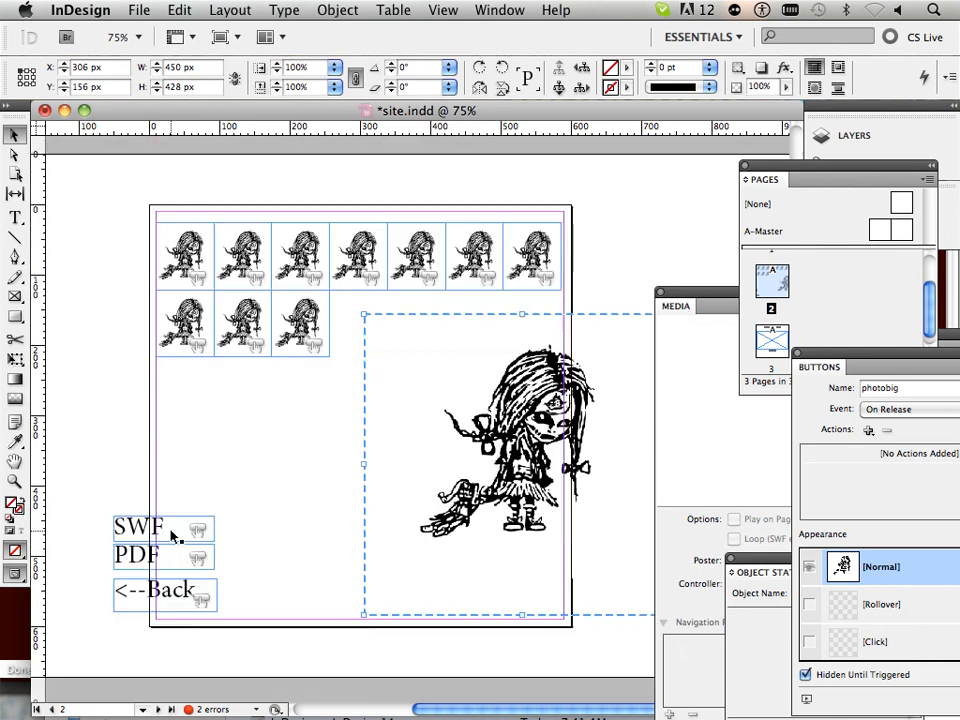
pyautogui.moveTo(195, 588); pyautogui.dragTo(196, 586)
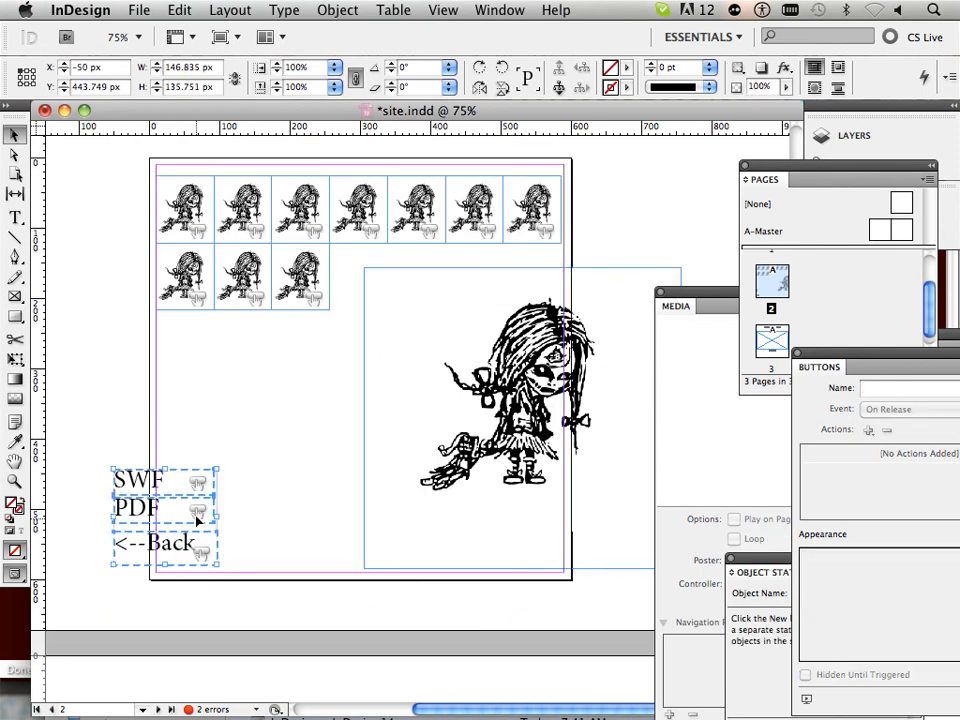
pyautogui.moveTo(185, 488); pyautogui.dragTo(235, 444)
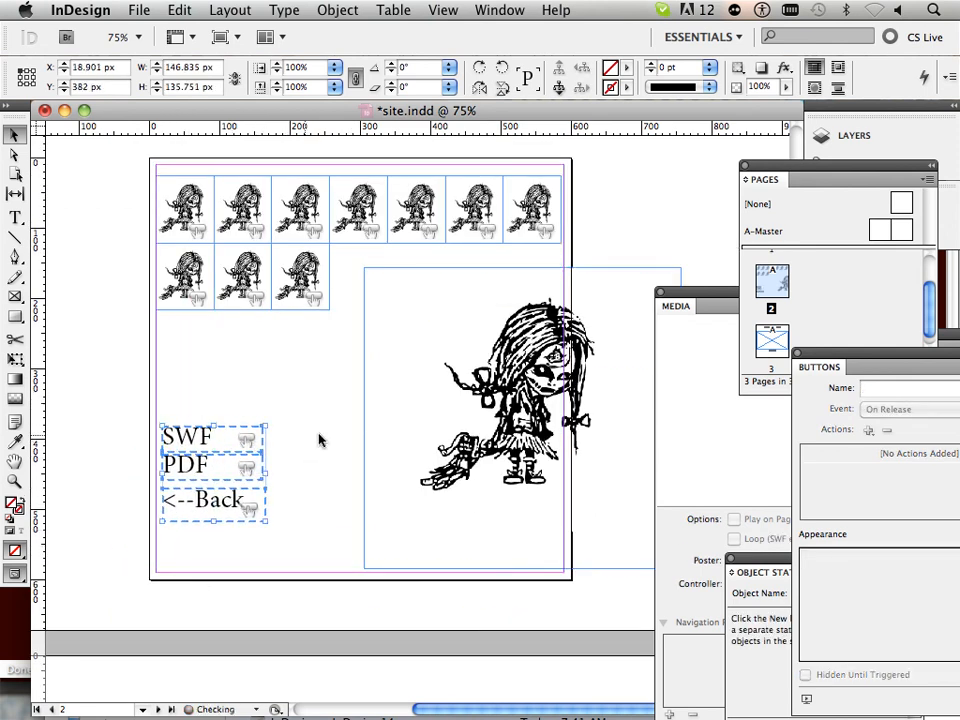
# - Place the large picture frame beside the text buttons at about X 166, Y 217 px and trim its height to 373 px
pyautogui.click(430, 440)
pyautogui.moveTo(529, 460); pyautogui.dragTo(445, 441)
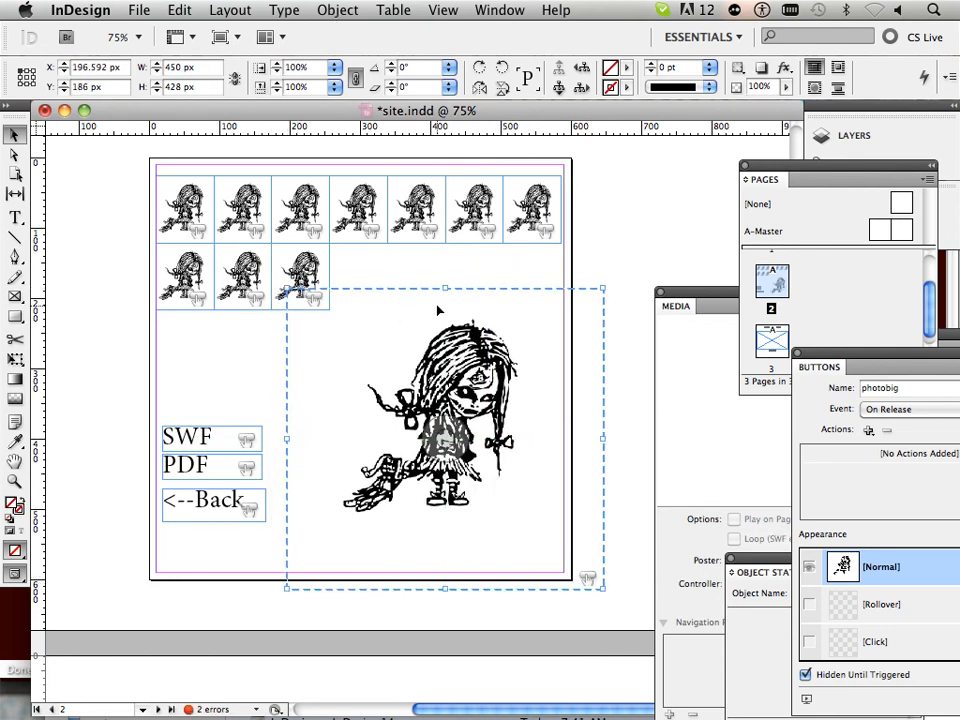
pyautogui.moveTo(445, 289); pyautogui.dragTo(448, 311)
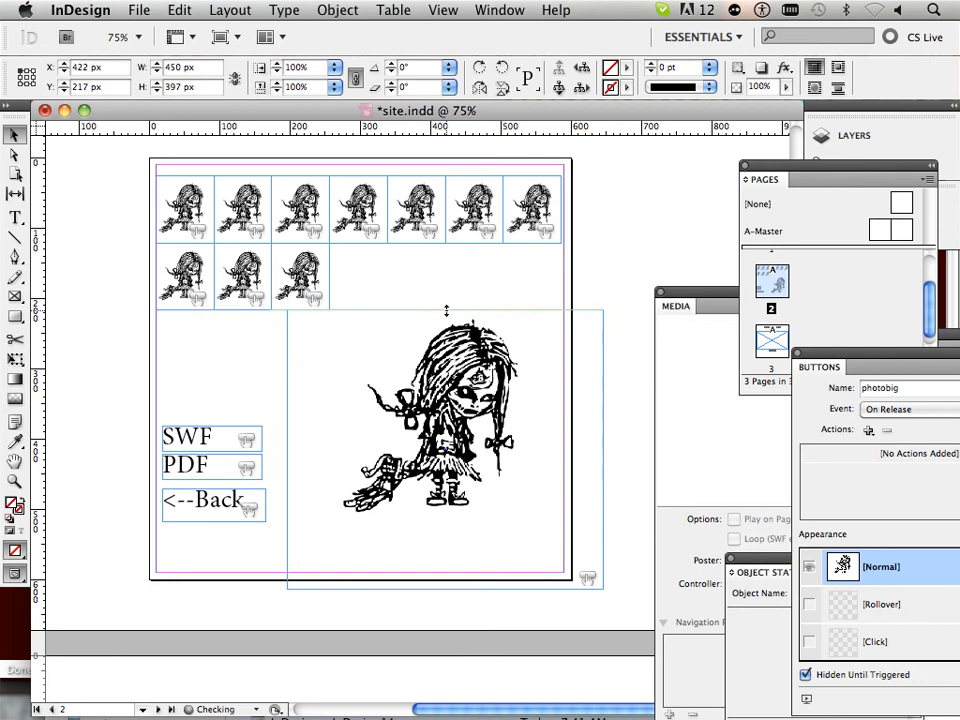
pyautogui.moveTo(440, 440); pyautogui.dragTo(417, 440)
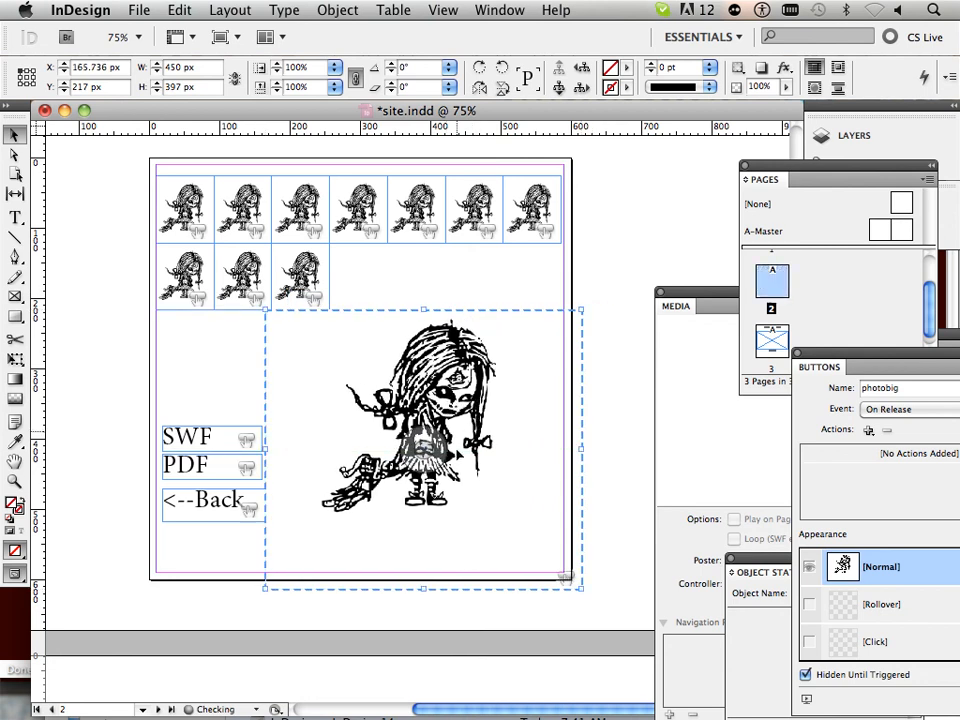
pyautogui.moveTo(424, 588); pyautogui.dragTo(424, 572)
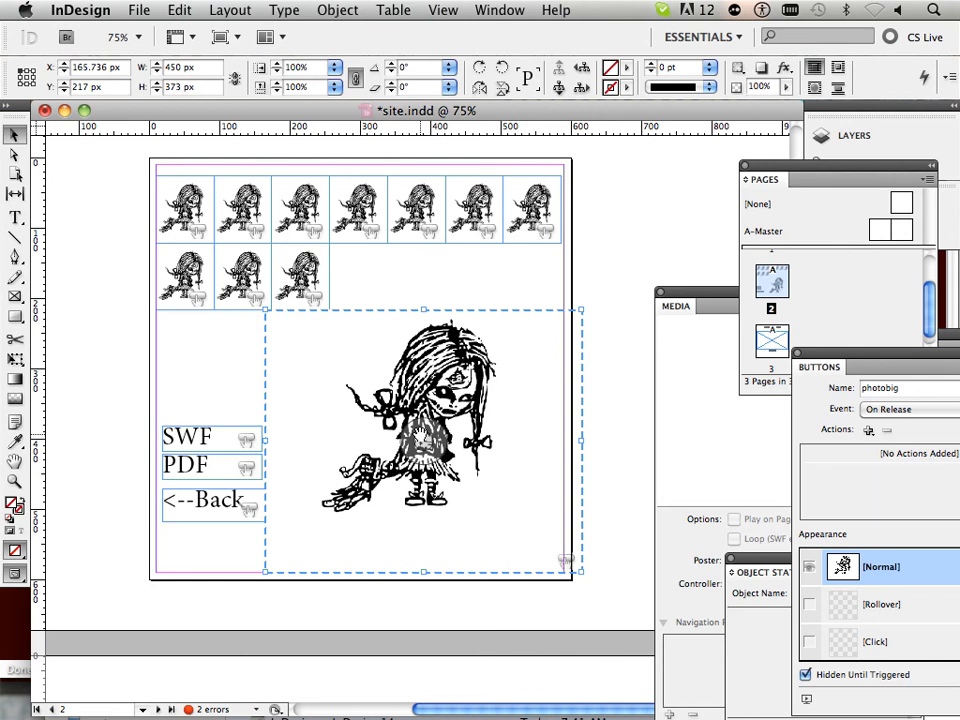